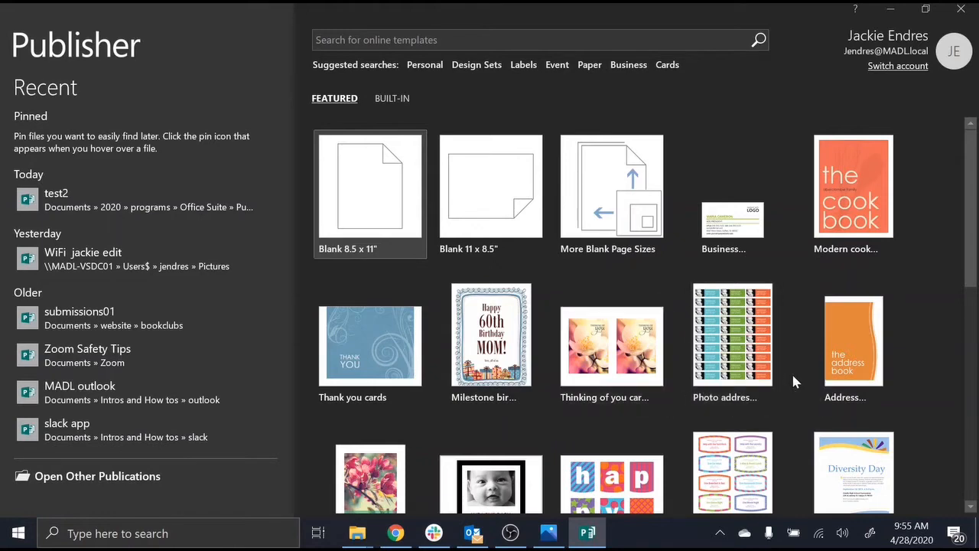
- Look through the featured templates and create a new publication from the Blank 11 x 8.5" template
{"action": "scroll", "coordinate": [790, 371], "scroll_direction": "down", "scroll_amount": 3}
{"action": "scroll", "coordinate": [791, 371], "scroll_direction": "up", "scroll_amount": 3}
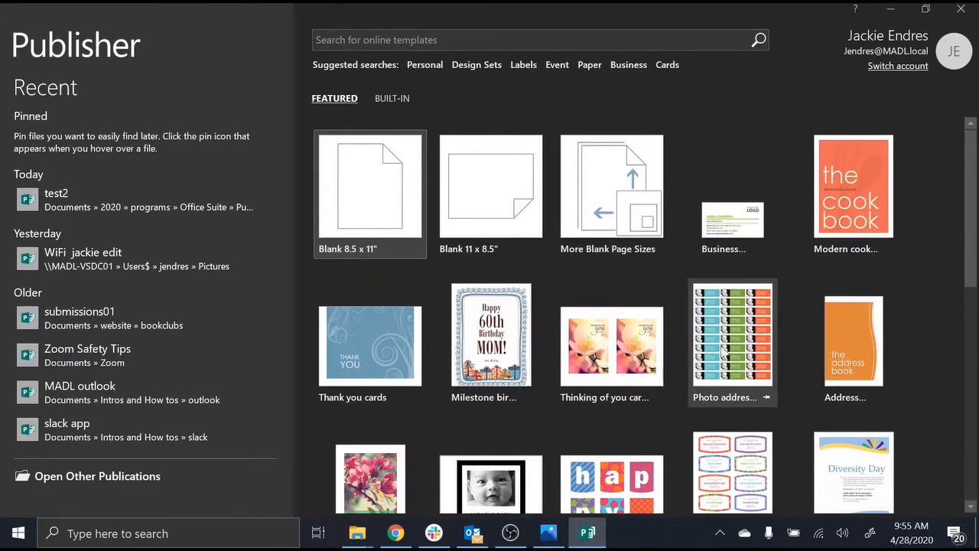
{"action": "scroll", "coordinate": [731, 365], "scroll_direction": "down", "scroll_amount": 15}
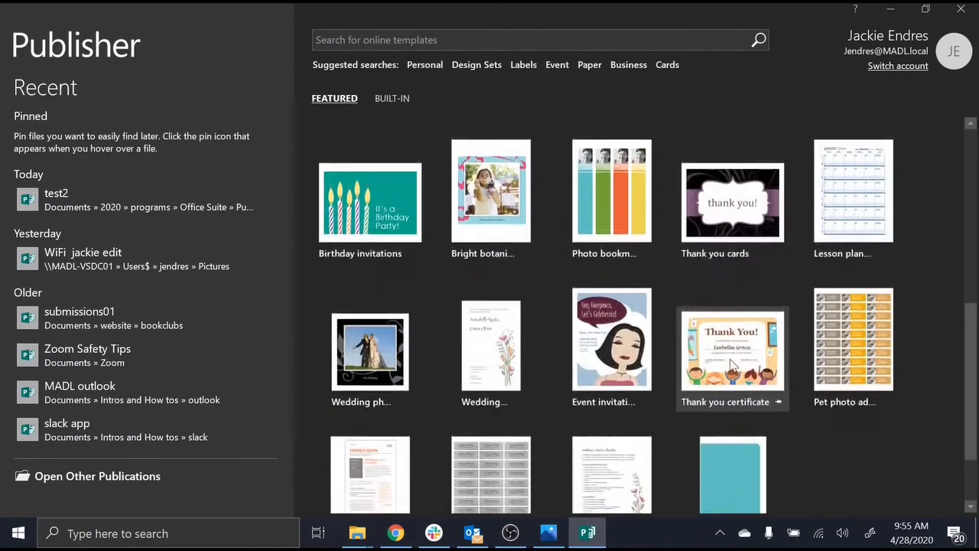
{"action": "scroll", "coordinate": [731, 366], "scroll_direction": "up", "scroll_amount": 15}
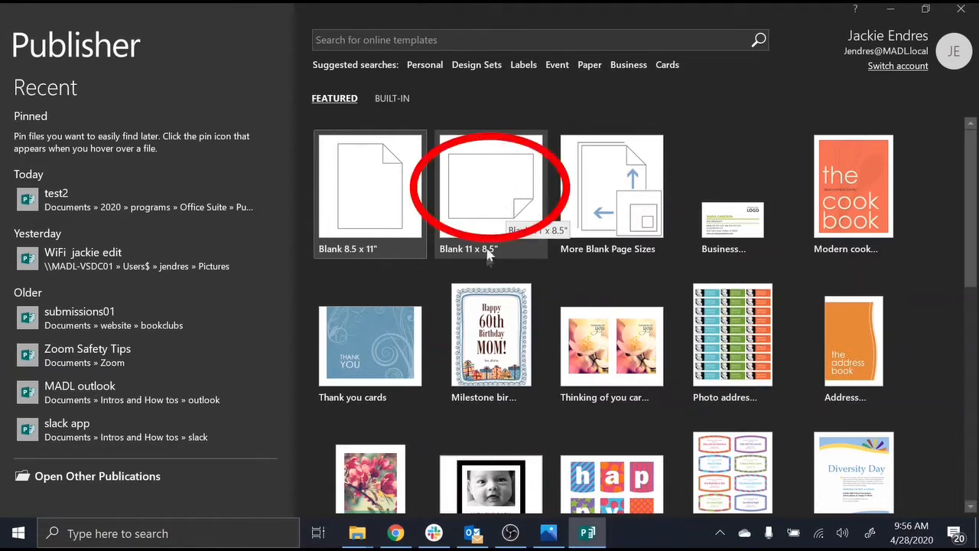
{"action": "left_click", "coordinate": [488, 198]}
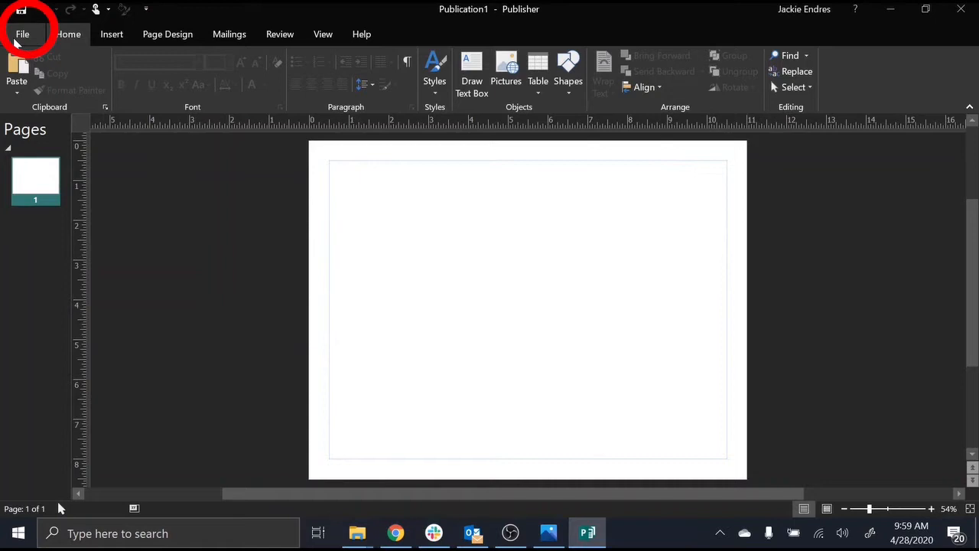
- Start saving the new publication on this PC in Documents > 2020 > programs > Office Suite > Publisher
{"action": "left_click", "coordinate": [22, 35]}
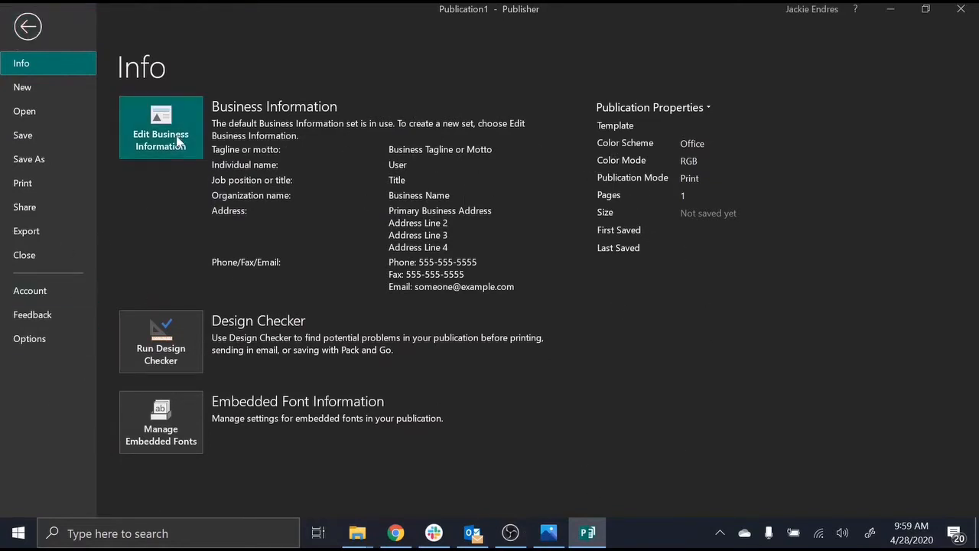
{"action": "left_click", "coordinate": [31, 29]}
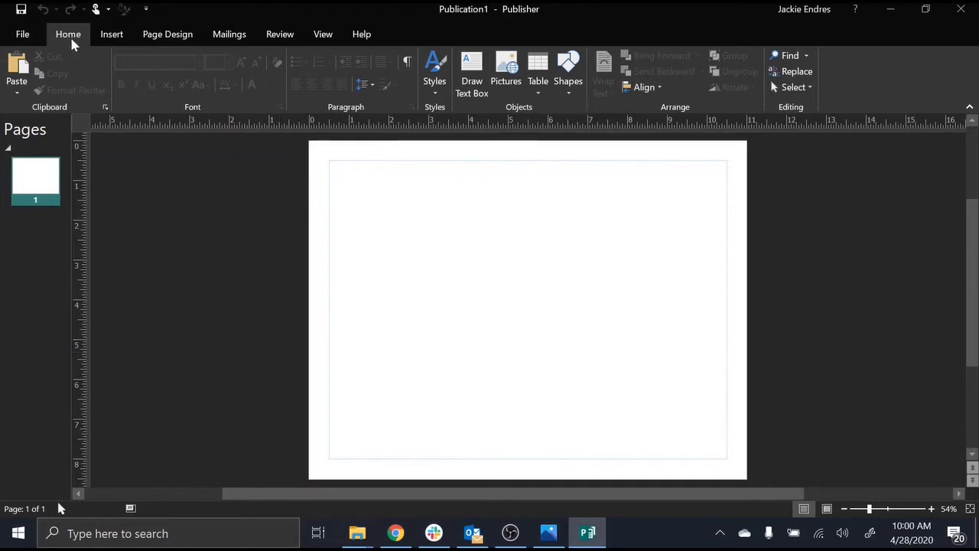
{"action": "left_click", "coordinate": [23, 35]}
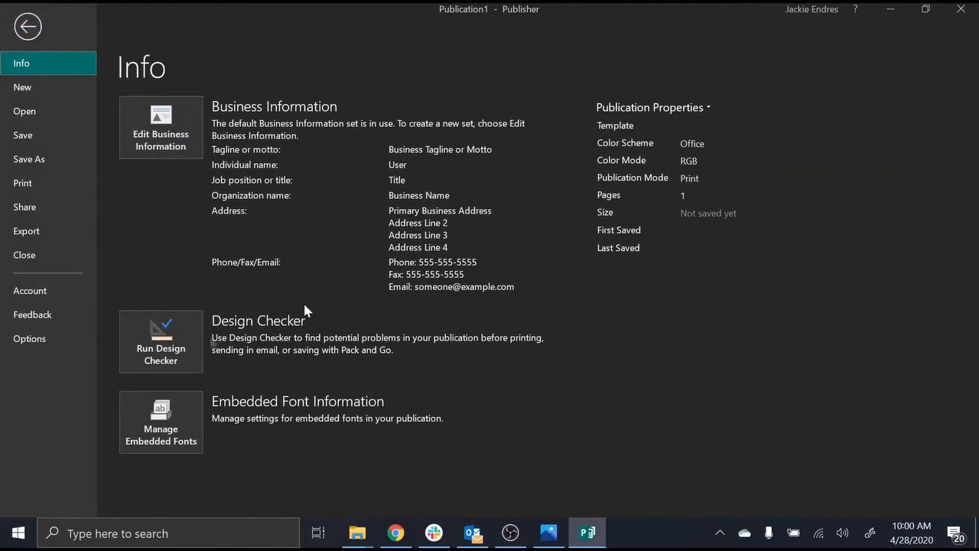
{"action": "left_click", "coordinate": [45, 155]}
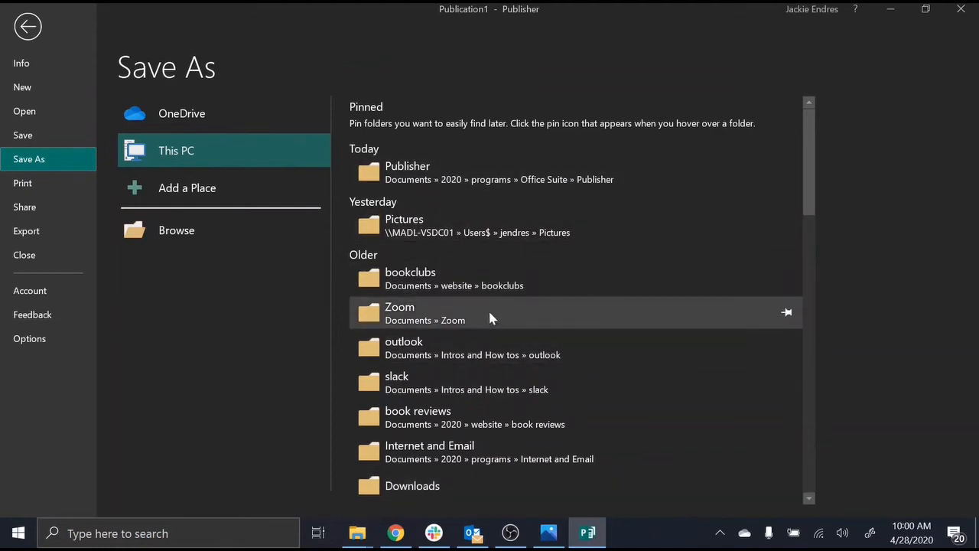
{"action": "left_click", "coordinate": [231, 115]}
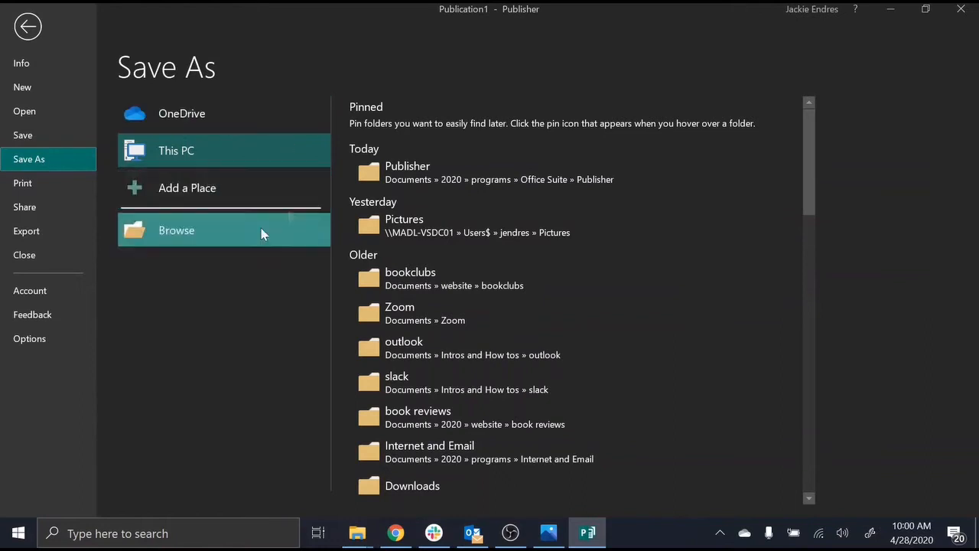
{"action": "left_click", "coordinate": [189, 237]}
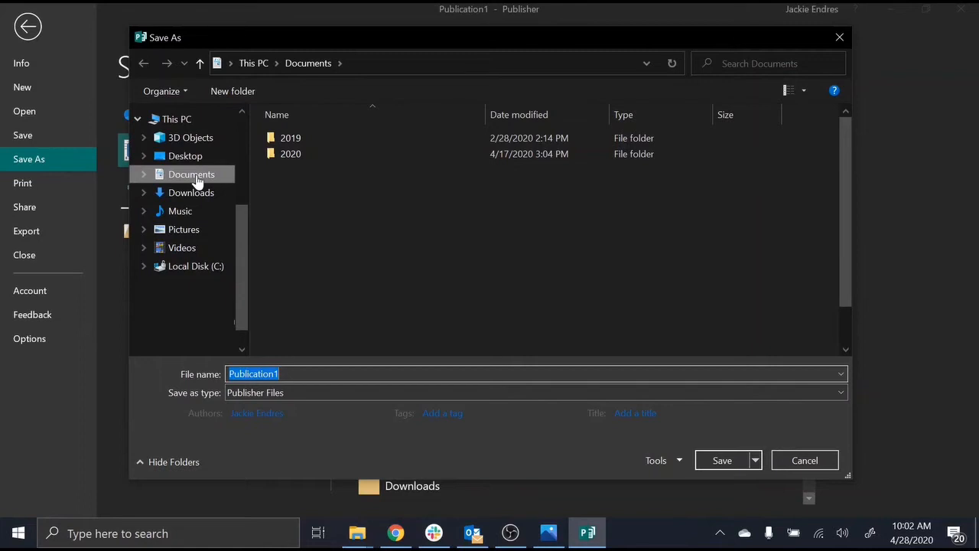
{"action": "double_click", "coordinate": [291, 154]}
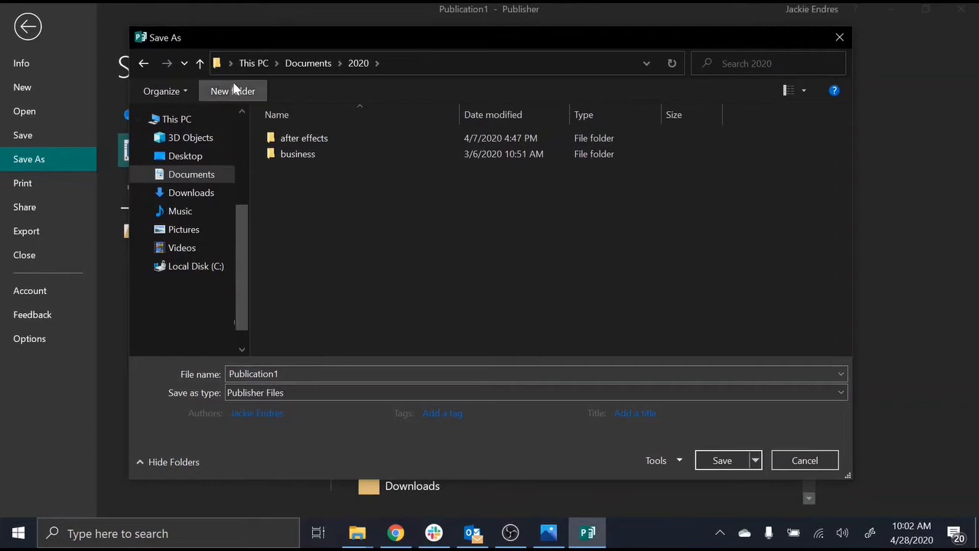
{"action": "double_click", "coordinate": [300, 186]}
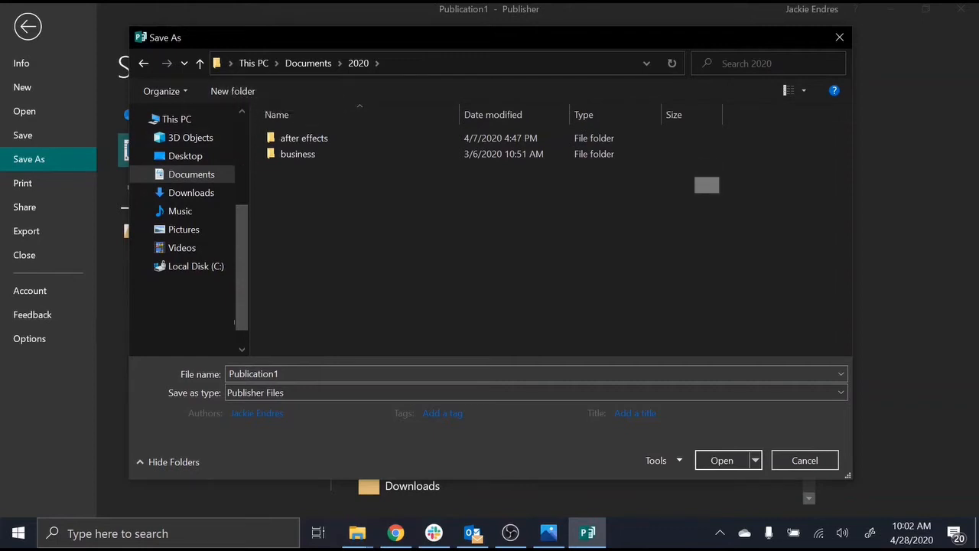
{"action": "left_click", "coordinate": [300, 216]}
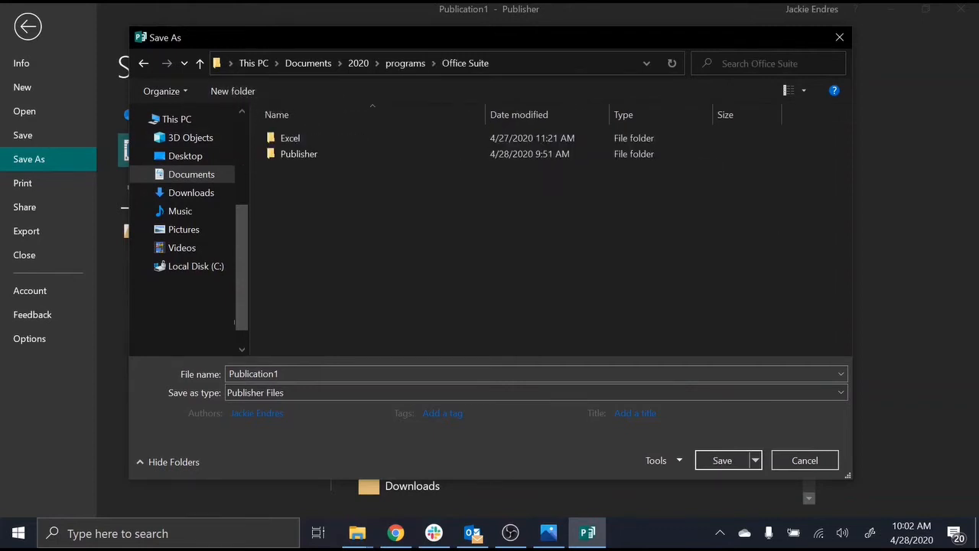
{"action": "double_click", "coordinate": [323, 153]}
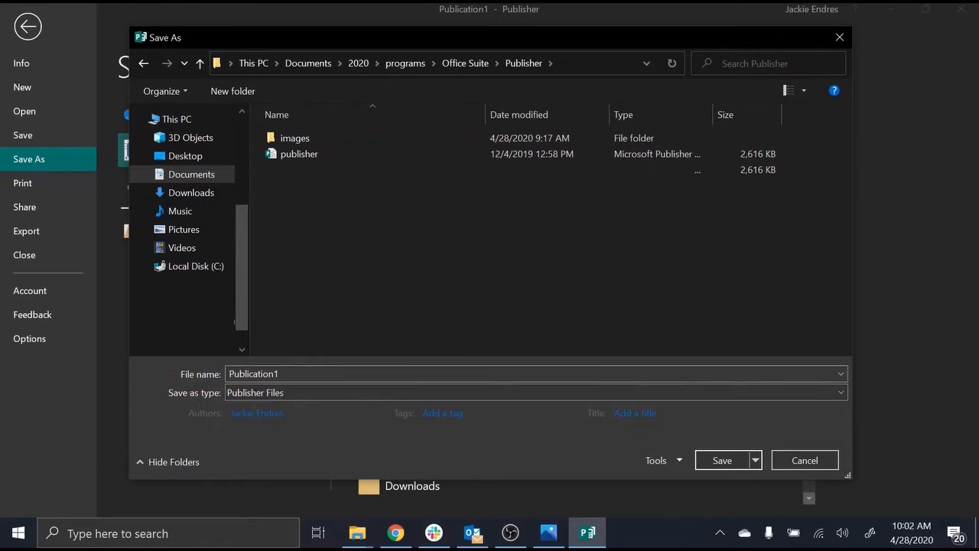
- Name the file test, keep the Publisher Files type, and save the publication
{"action": "left_click", "coordinate": [264, 373]}
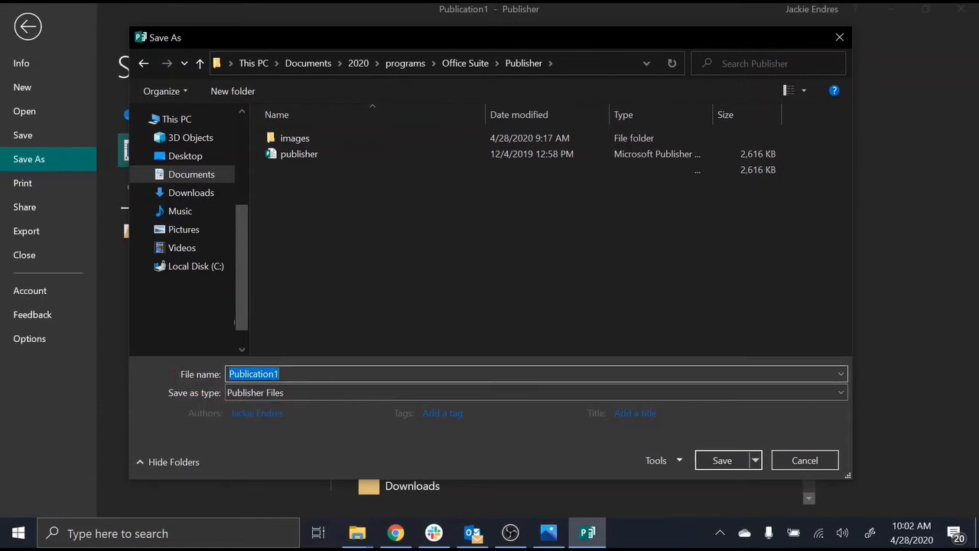
{"action": "type", "text": "test"}
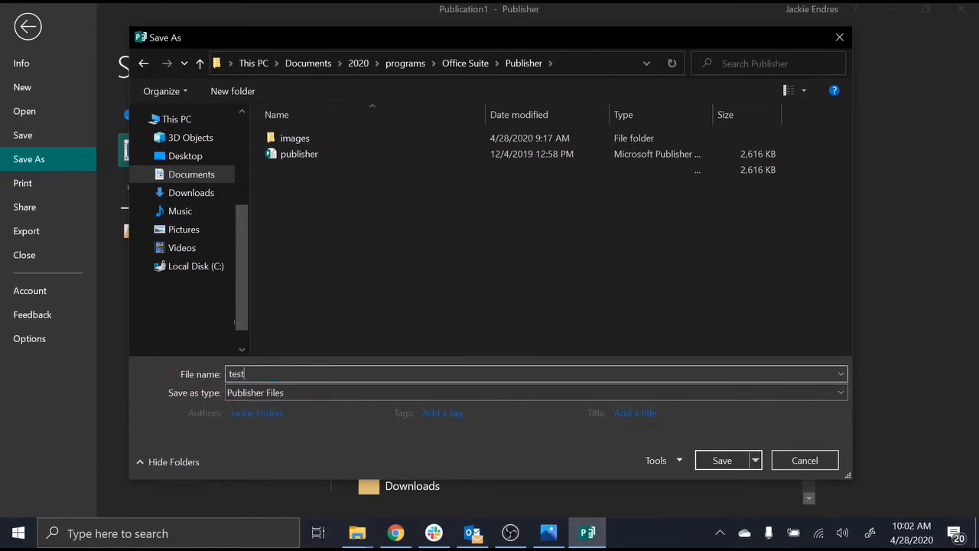
{"action": "left_click", "coordinate": [311, 394]}
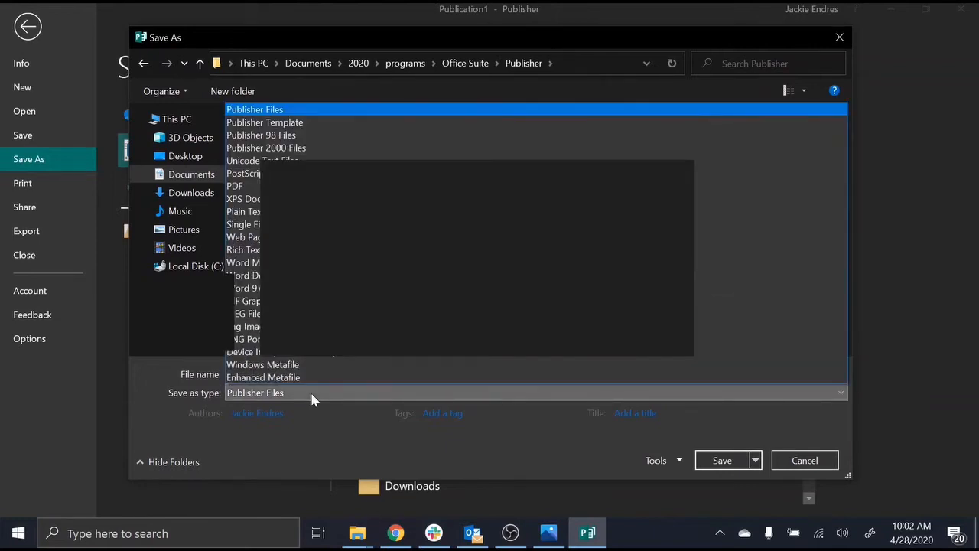
{"action": "left_click", "coordinate": [252, 398]}
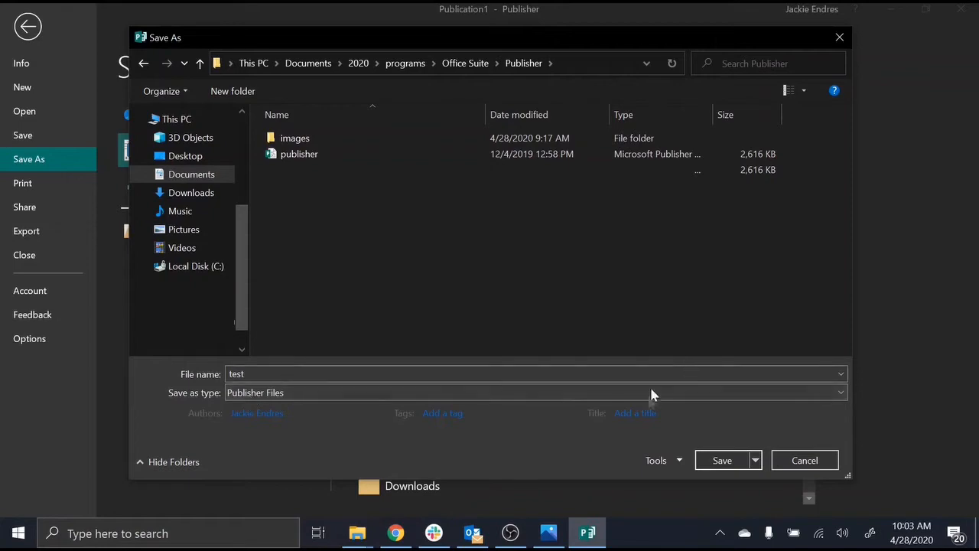
{"action": "left_click", "coordinate": [722, 461]}
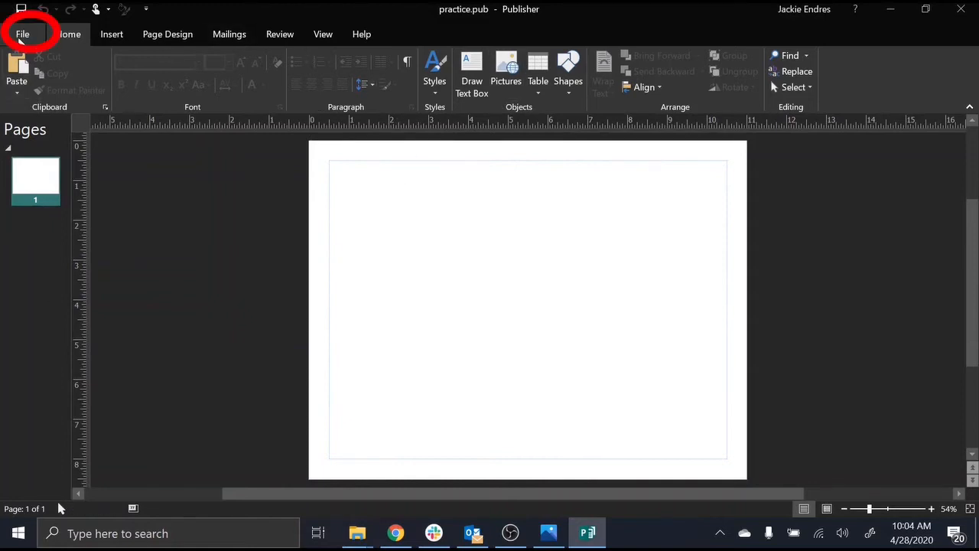
- Save the publication again under its existing name and location
{"action": "left_click", "coordinate": [21, 35]}
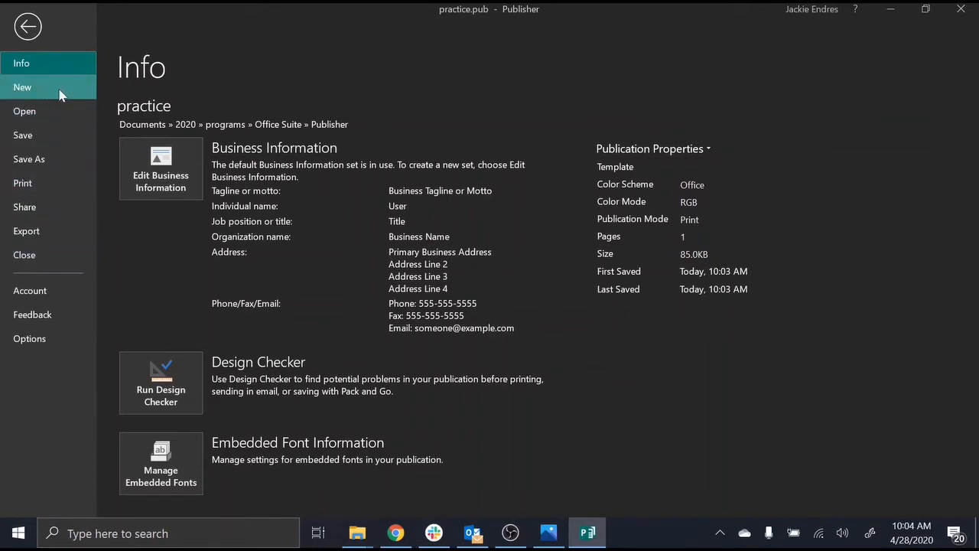
{"action": "left_click", "coordinate": [64, 164]}
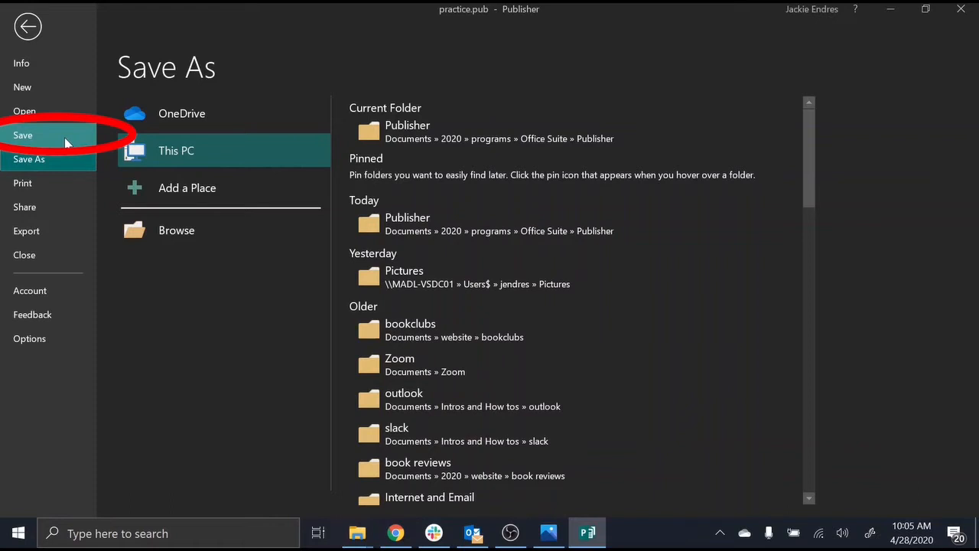
{"action": "left_click", "coordinate": [65, 142]}
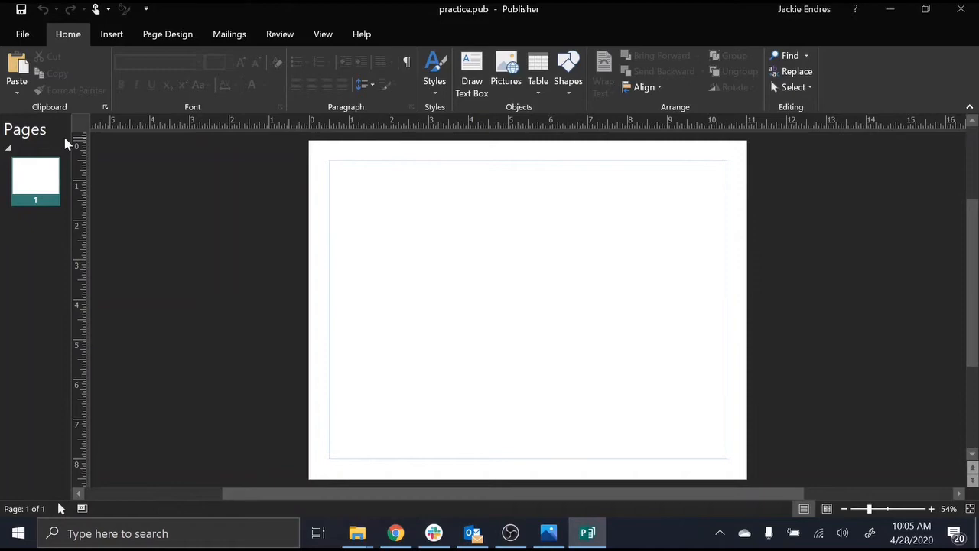
{"action": "left_click", "coordinate": [22, 33]}
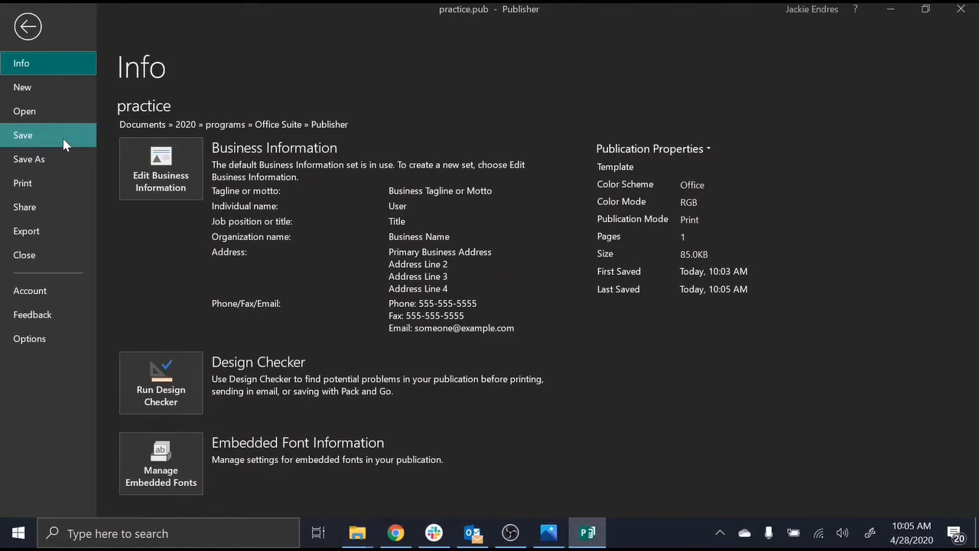
{"action": "left_click", "coordinate": [64, 144]}
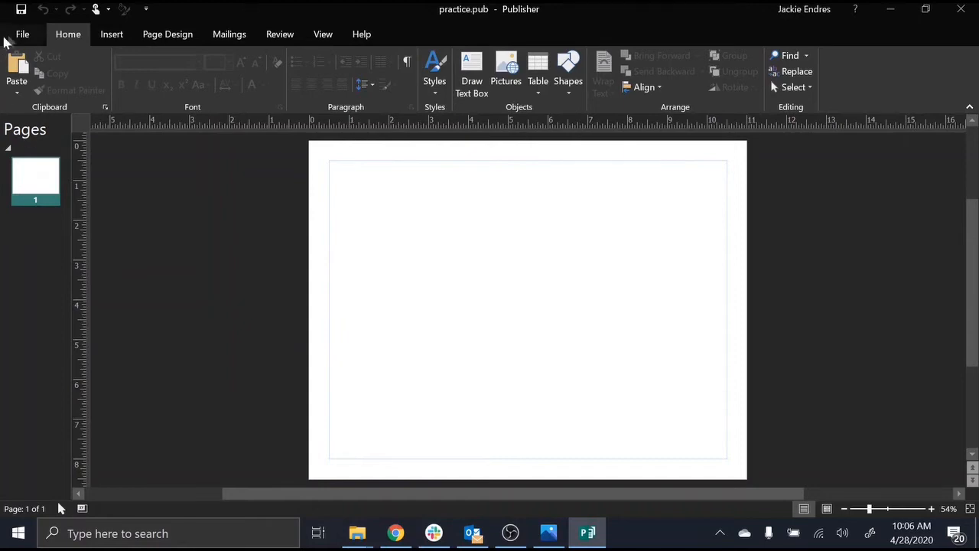
- Enter practice2 as the name for a separate copy of the publication, cancel the save, and return to the page
{"action": "left_click", "coordinate": [22, 35]}
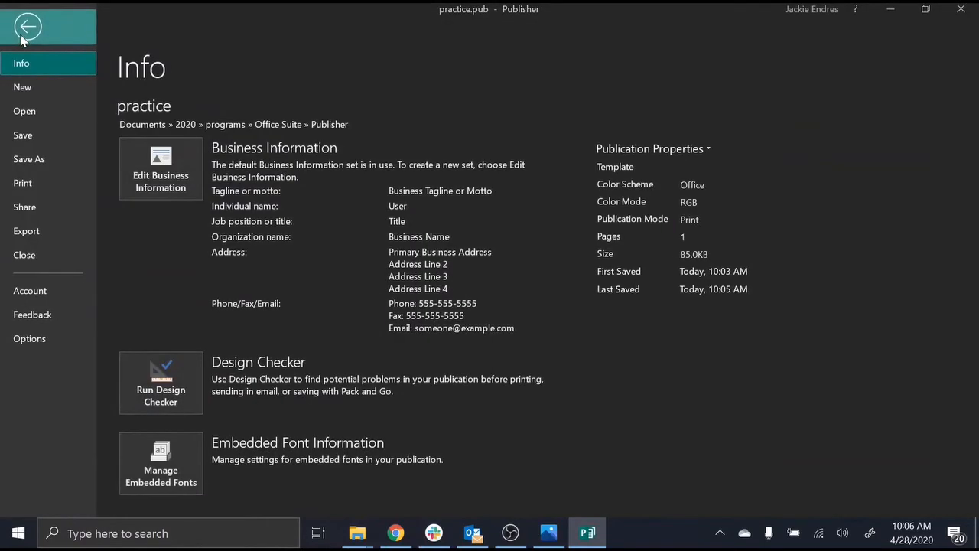
{"action": "left_click", "coordinate": [40, 164]}
{"action": "left_click", "coordinate": [179, 225]}
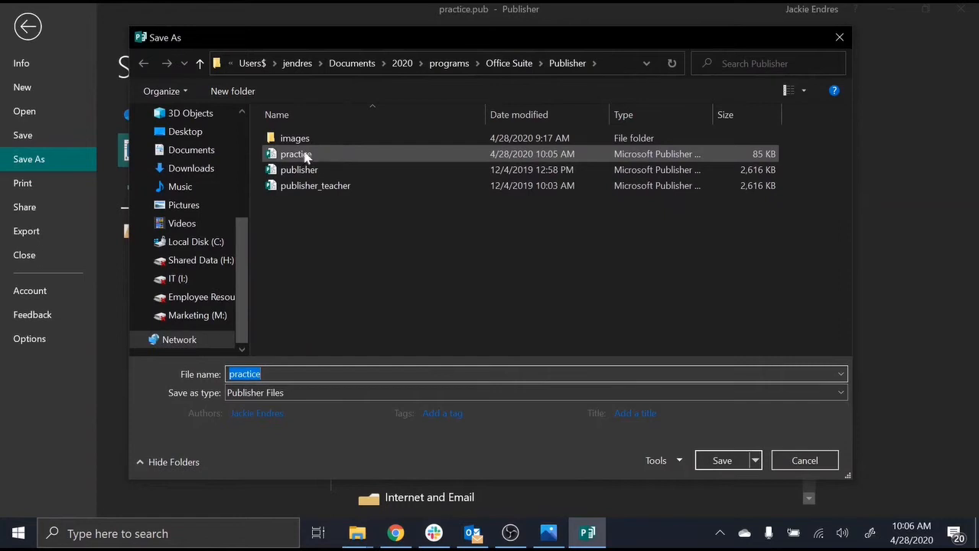
{"action": "left_click", "coordinate": [264, 374]}
{"action": "type", "text": "2"}
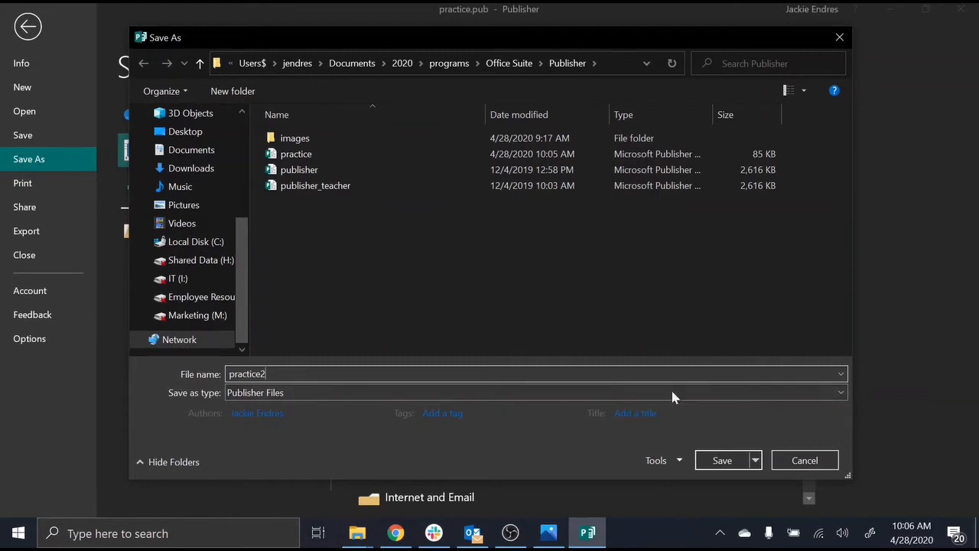
{"action": "left_click", "coordinate": [823, 461]}
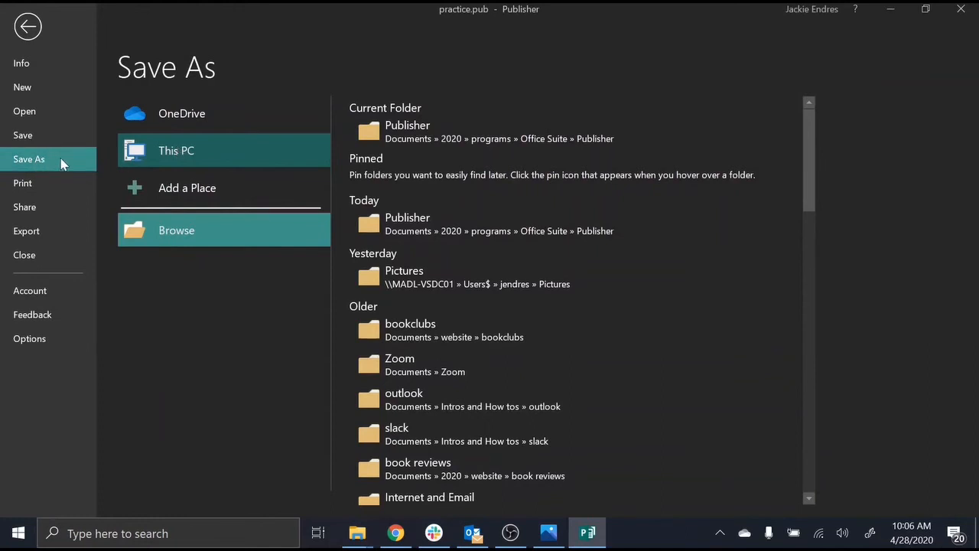
{"action": "left_click", "coordinate": [28, 27]}
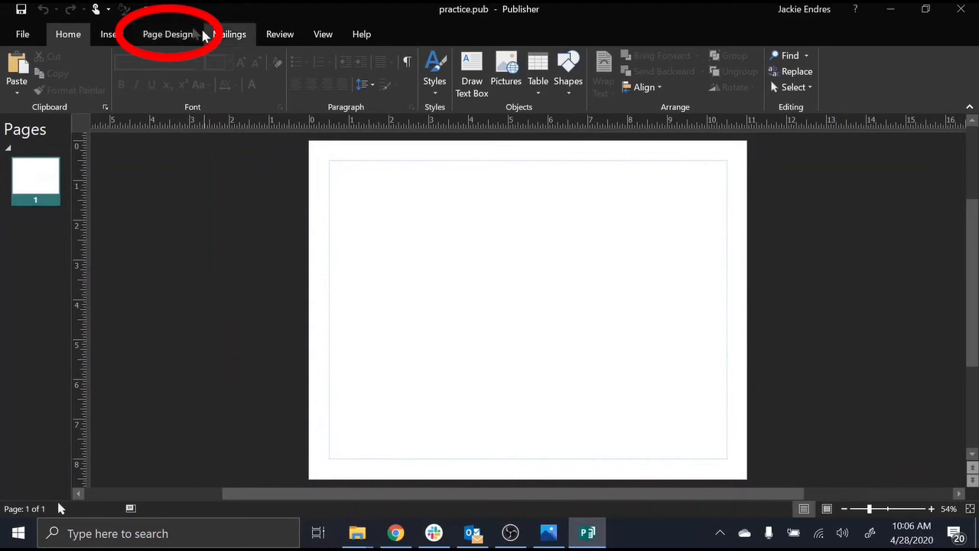
- Examine the page margin presets and the custom margin and grid guide settings, and cancel without changing them
{"action": "left_click", "coordinate": [170, 37]}
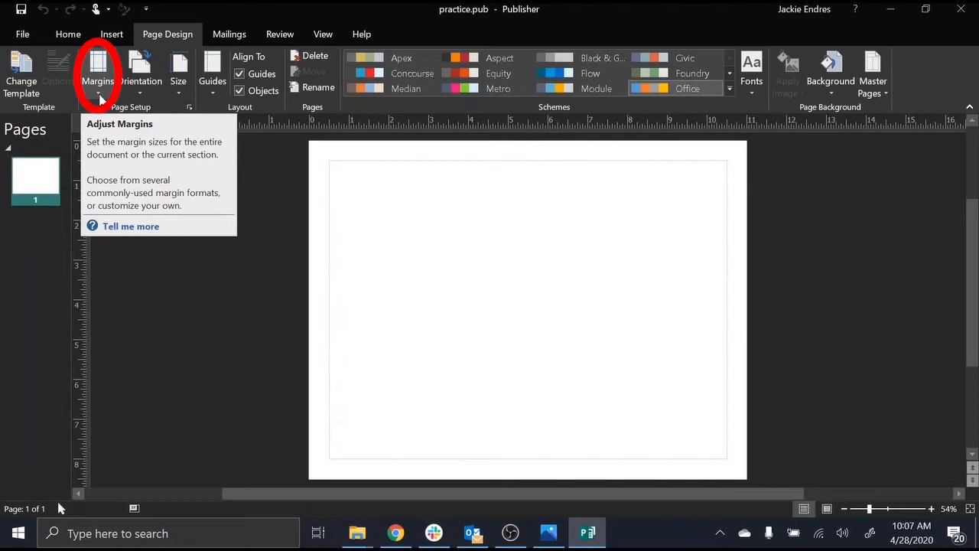
{"action": "left_click", "coordinate": [101, 95]}
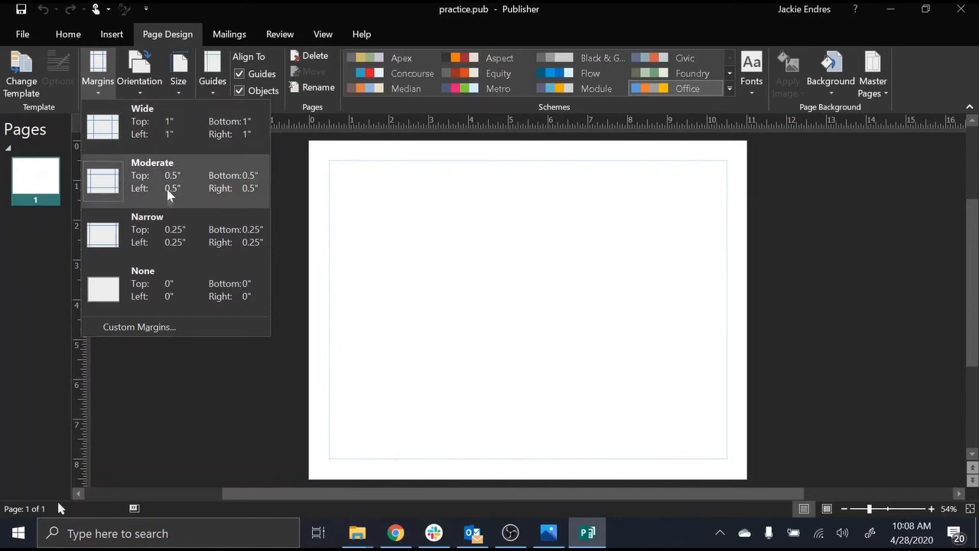
{"action": "left_click", "coordinate": [188, 333]}
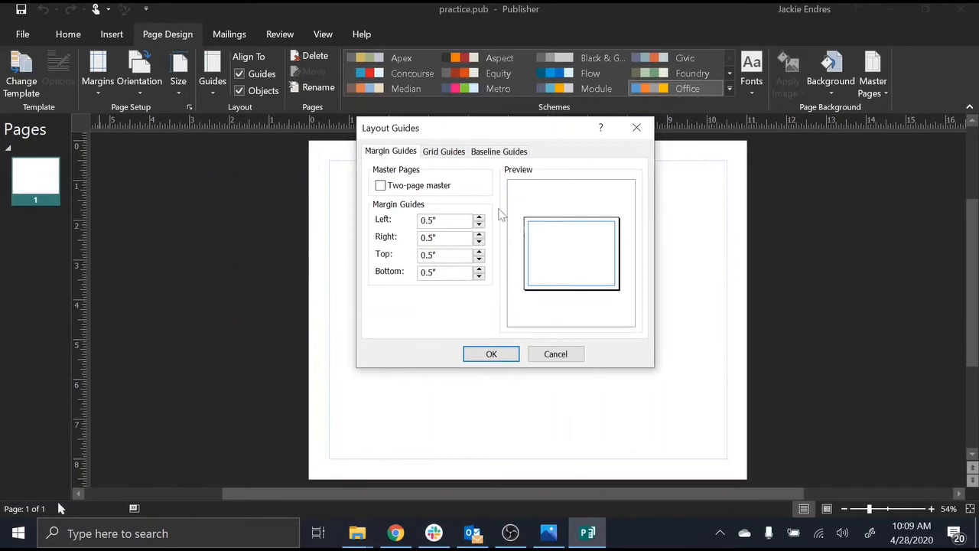
{"action": "left_click", "coordinate": [441, 152]}
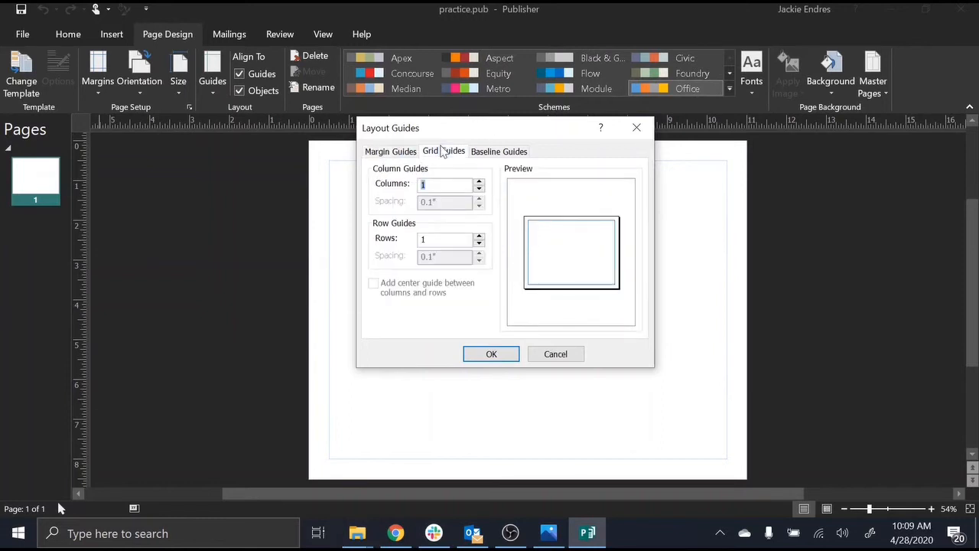
{"action": "left_click", "coordinate": [556, 356]}
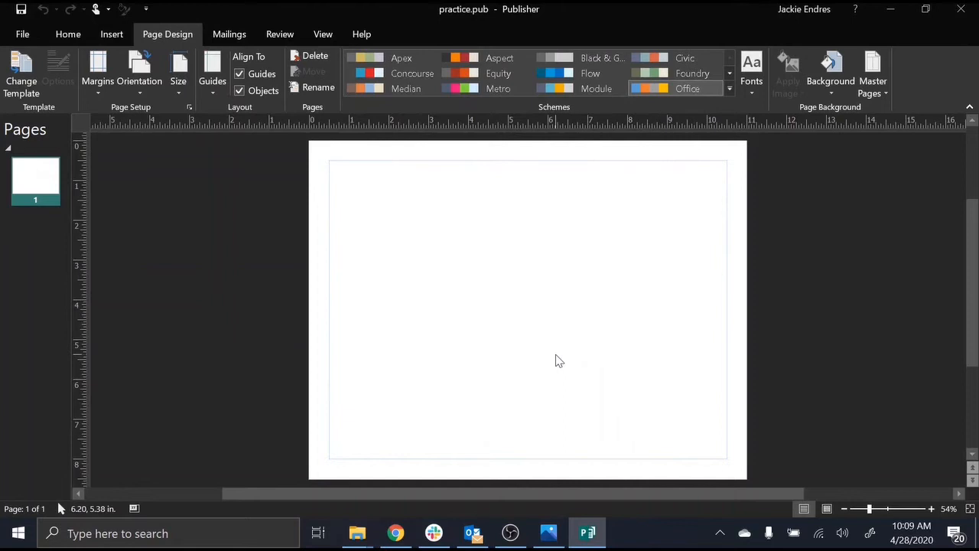
- Switch the page orientation to Portrait, and set it back to Landscape
{"action": "left_click", "coordinate": [139, 95]}
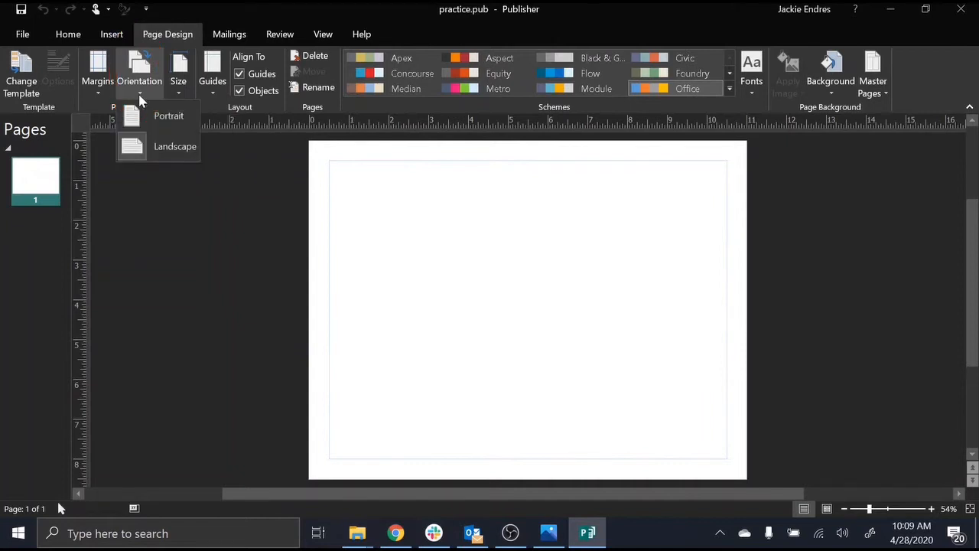
{"action": "left_click", "coordinate": [169, 122]}
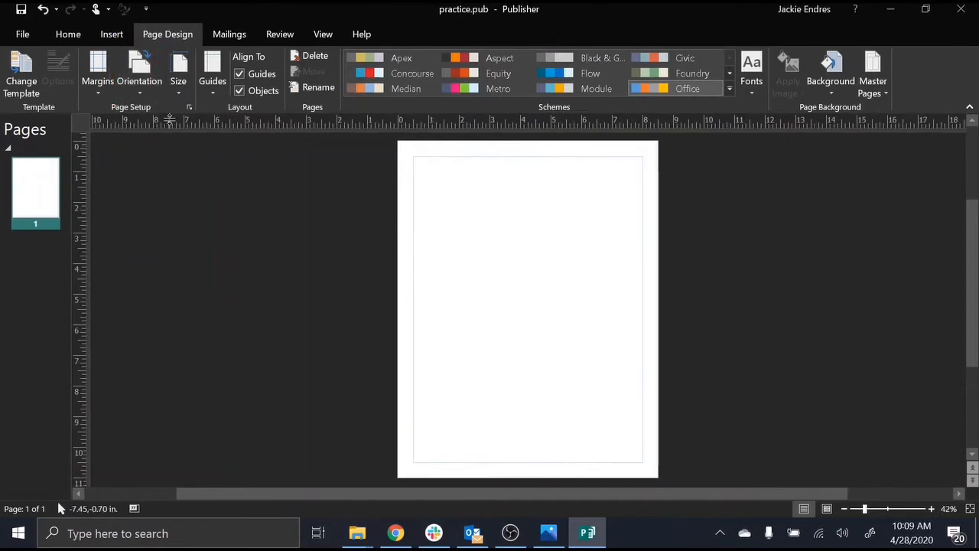
{"action": "left_click", "coordinate": [143, 96]}
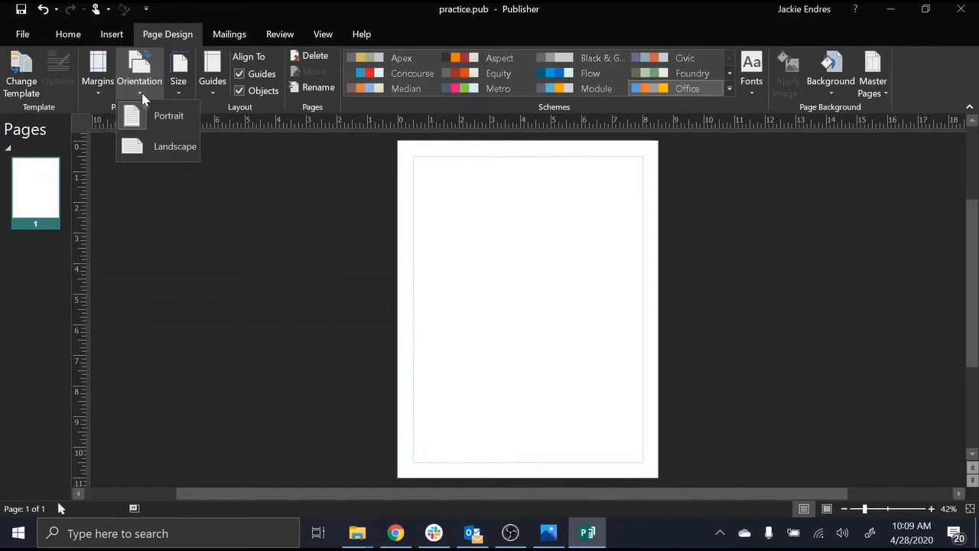
{"action": "left_click", "coordinate": [165, 151]}
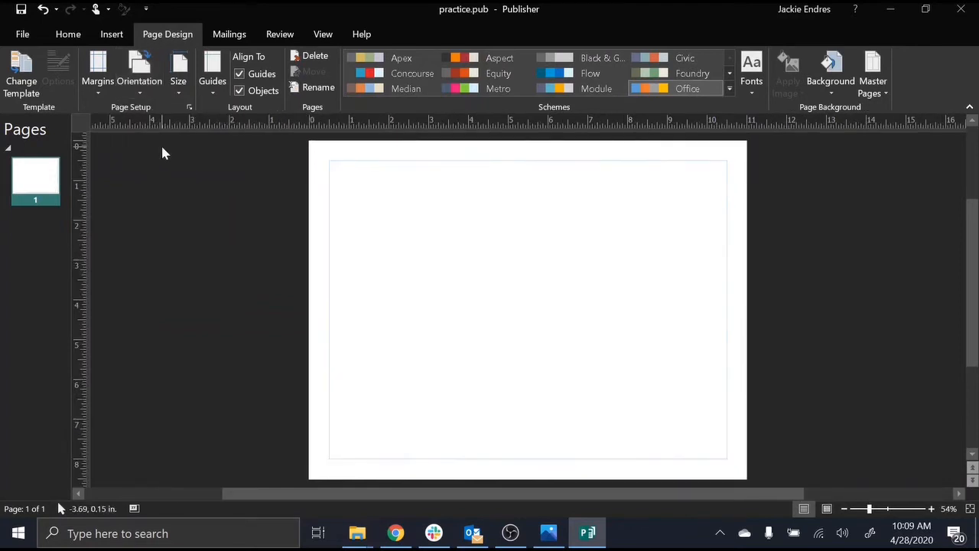
- Review the page size presets, and apply the built-in ruler guides with three columns and a heading band to the page
{"action": "left_click", "coordinate": [182, 98]}
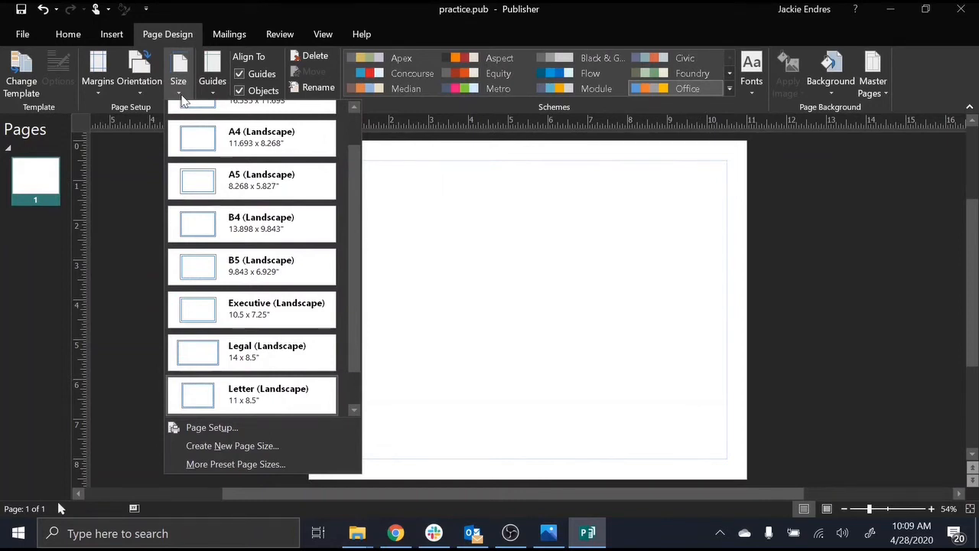
{"action": "left_click", "coordinate": [218, 89]}
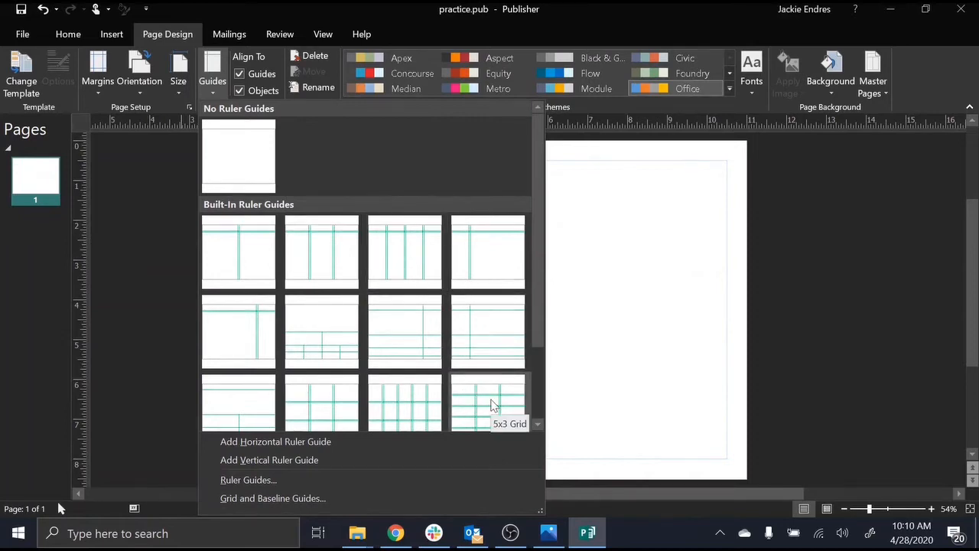
{"action": "left_click_drag", "start_coordinate": [538, 344], "coordinate": [551, 481]}
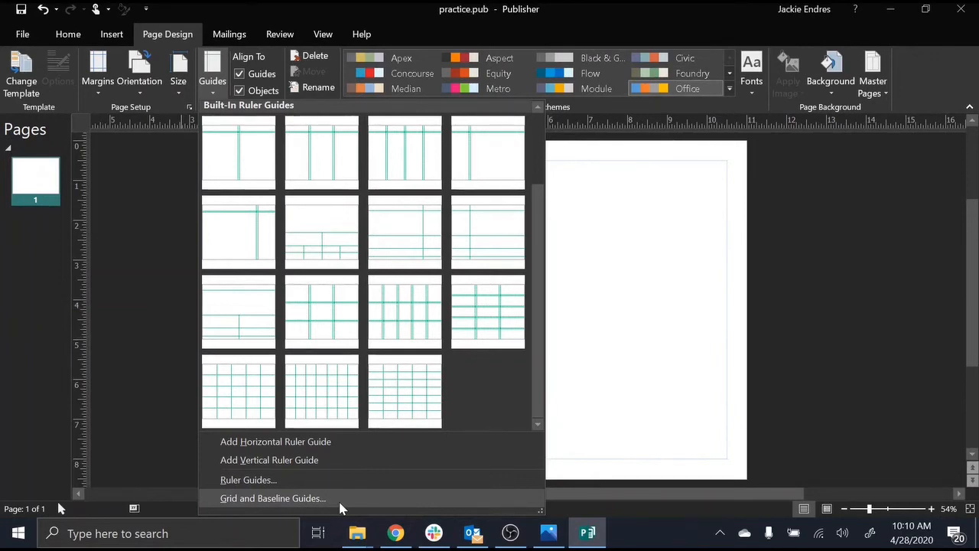
{"action": "left_click", "coordinate": [325, 172]}
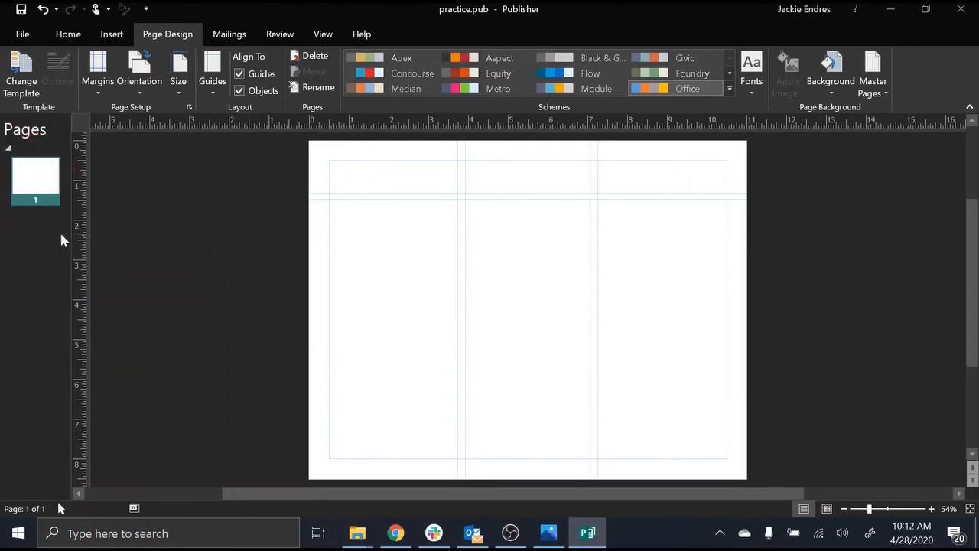
- Review the page-level options for page 1, including page numbers and master pages, and insert a duplicate of the page
{"action": "right_click", "coordinate": [33, 182]}
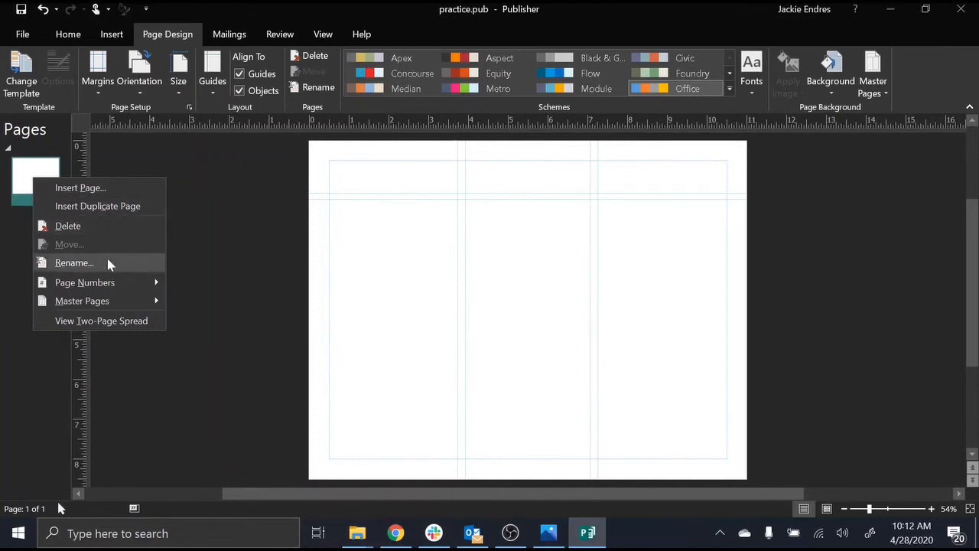
{"action": "mouse_move", "coordinate": [138, 285]}
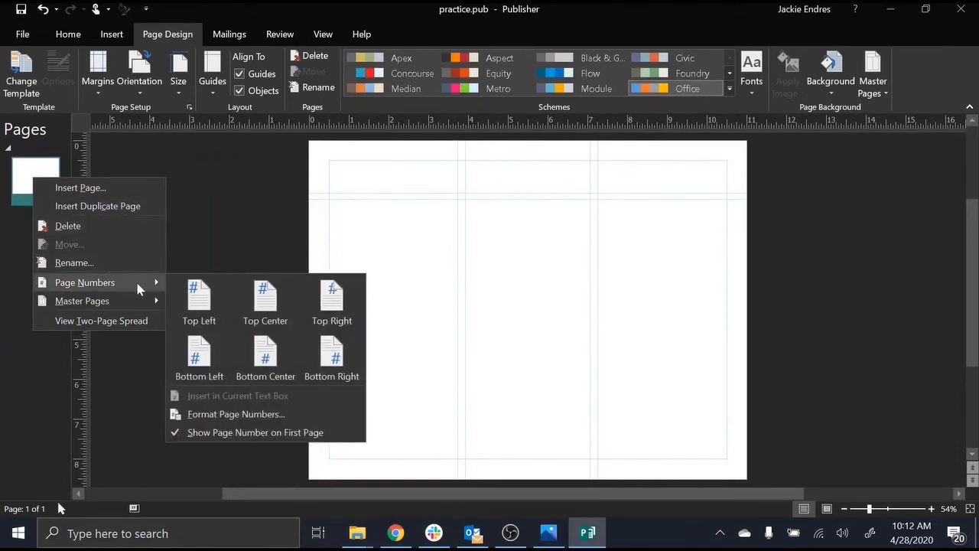
{"action": "mouse_move", "coordinate": [142, 304]}
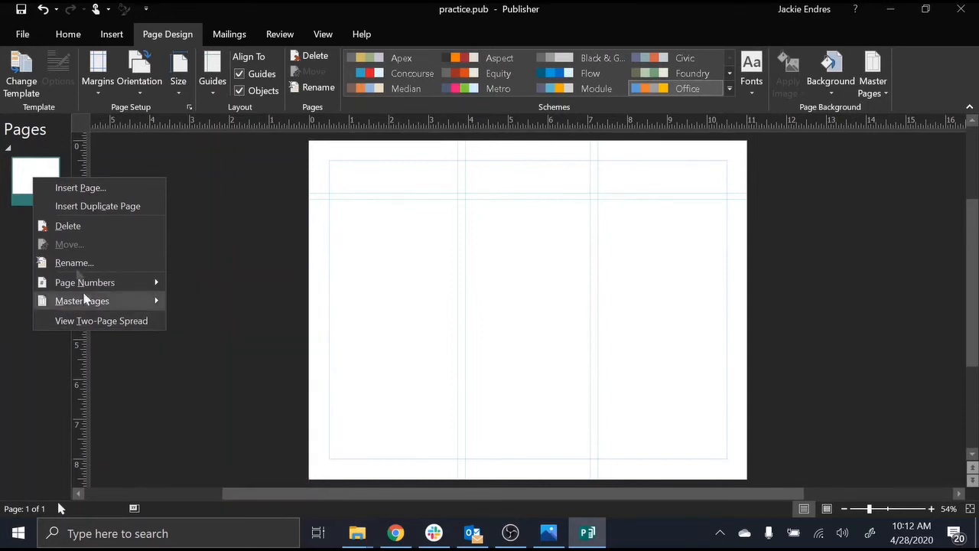
{"action": "left_click", "coordinate": [114, 208]}
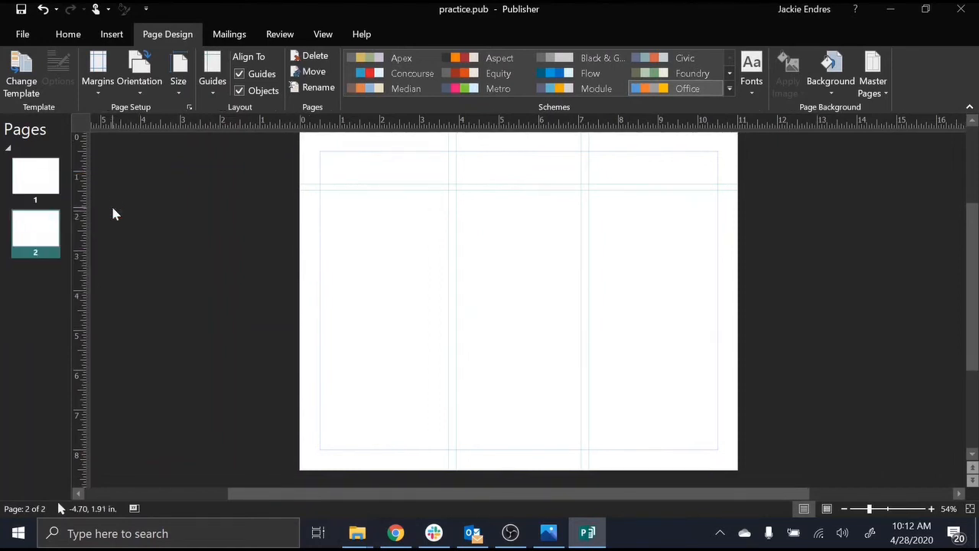
- Switch between pages 1 and 2 to compare the duplicate with the original, ending on page 1
{"action": "left_click", "coordinate": [47, 188]}
{"action": "left_click", "coordinate": [44, 229]}
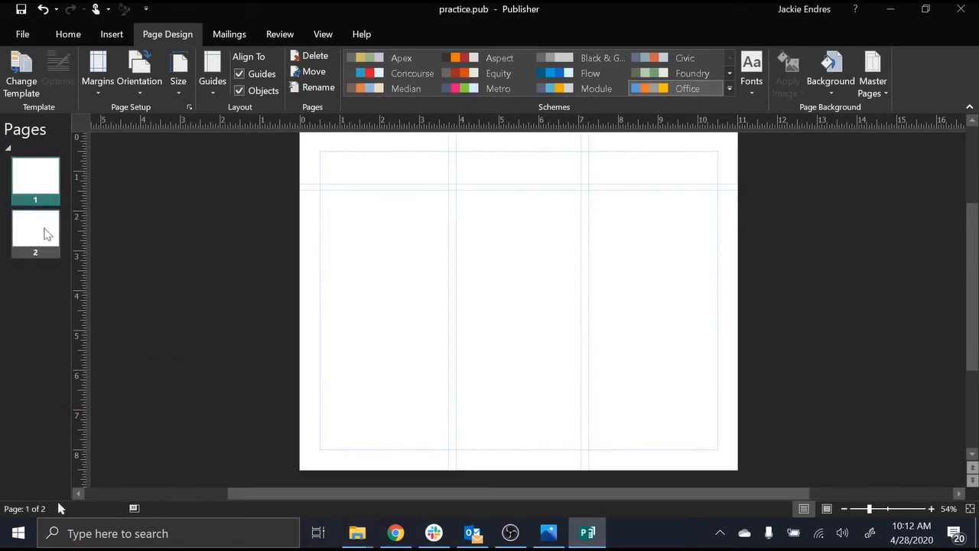
{"action": "right_click", "coordinate": [42, 190]}
{"action": "left_click", "coordinate": [15, 234]}
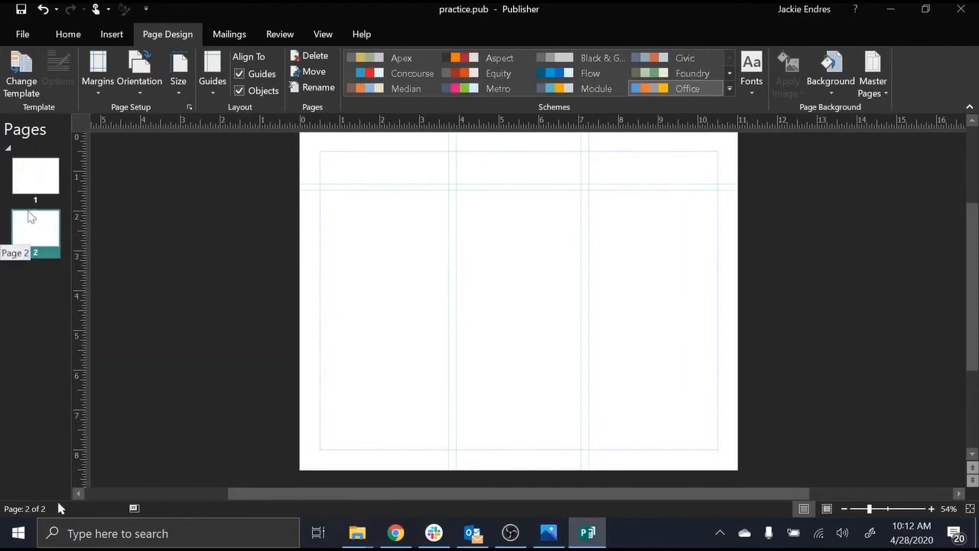
{"action": "left_click", "coordinate": [41, 186]}
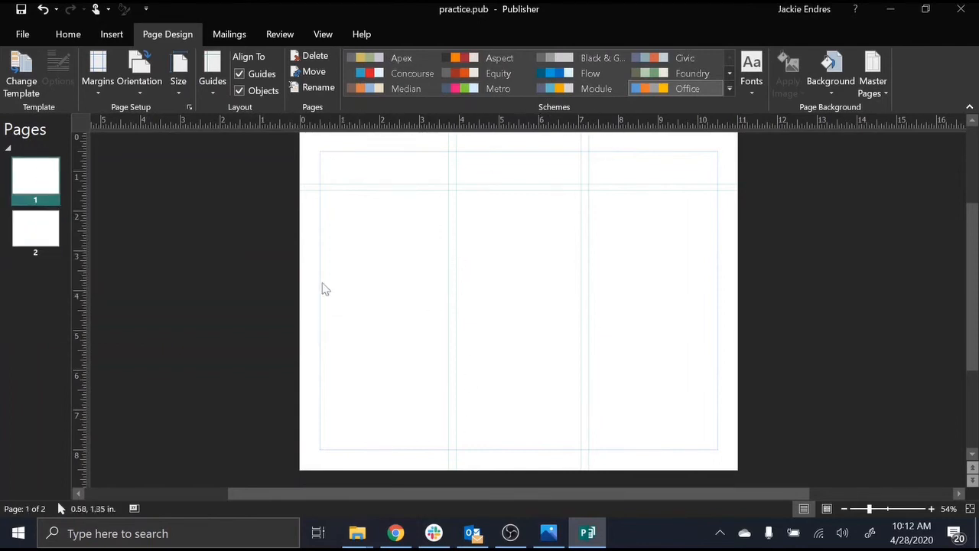
{"action": "left_click", "coordinate": [32, 232]}
{"action": "left_click", "coordinate": [42, 178]}
- Reposition page 1's vertical ruler guides to about 3.49, 3.71, 7.16 and 7.38 inches, and the upper horizontal guide to about 1.31 inches
{"action": "left_click_drag", "start_coordinate": [447, 172], "coordinate": [448, 172]}
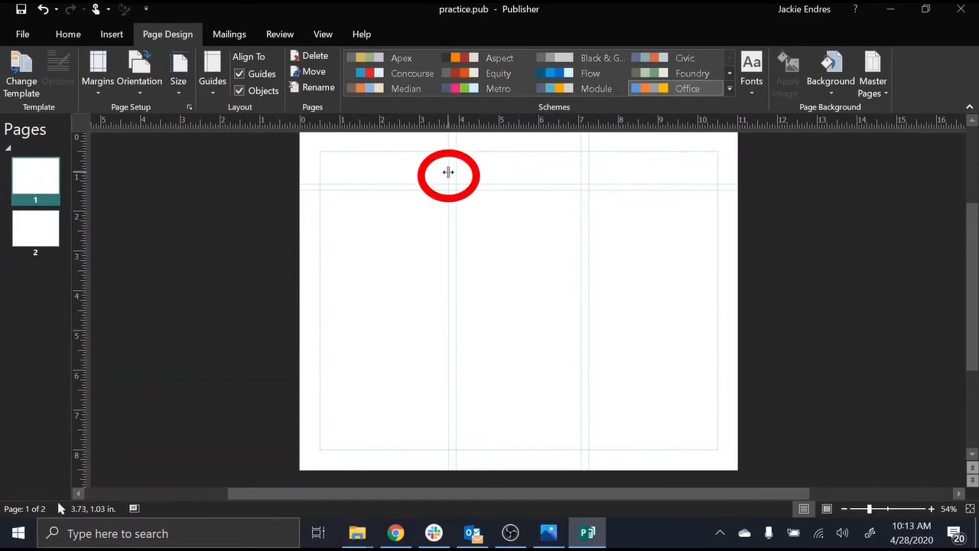
{"action": "left_click_drag", "start_coordinate": [448, 172], "coordinate": [448, 172]}
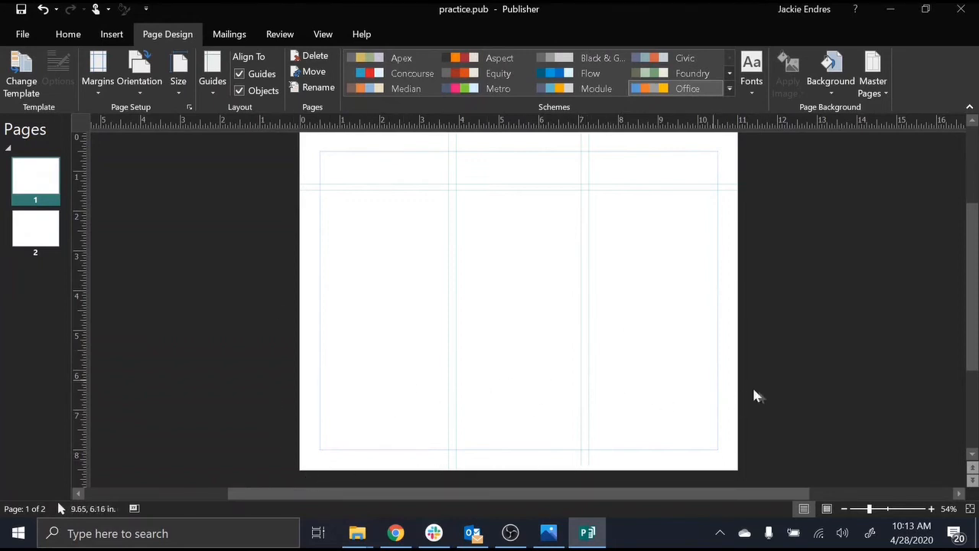
{"action": "left_click", "coordinate": [448, 361]}
{"action": "left_click_drag", "start_coordinate": [448, 361], "coordinate": [439, 363]}
{"action": "left_click", "coordinate": [456, 362]}
{"action": "left_click_drag", "start_coordinate": [455, 362], "coordinate": [447, 362]}
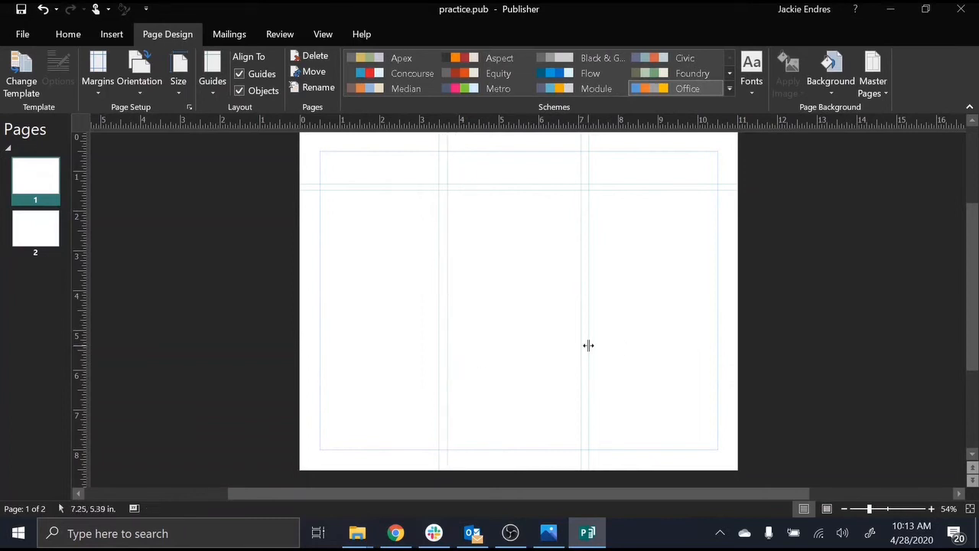
{"action": "left_click_drag", "start_coordinate": [588, 345], "coordinate": [585, 343]}
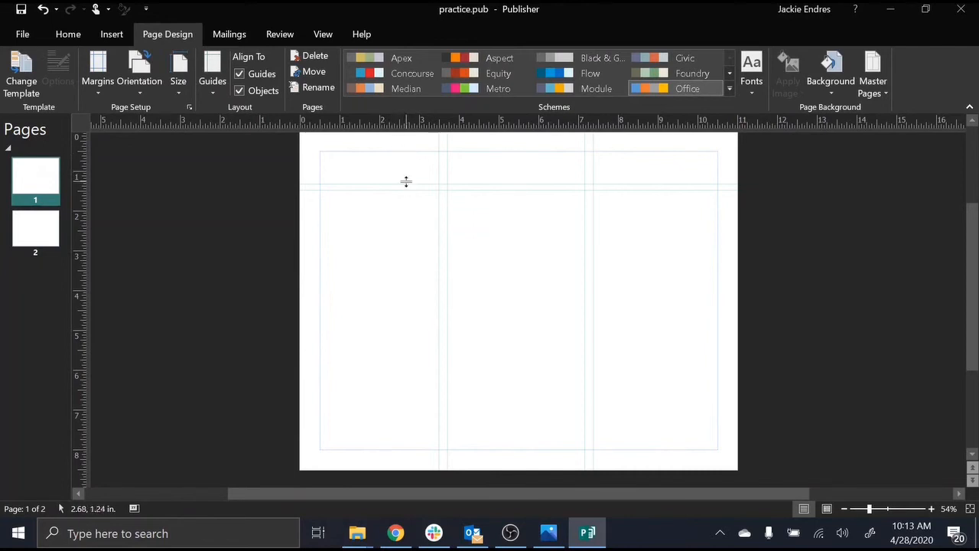
{"action": "mouse_move", "coordinate": [406, 185]}
{"action": "left_mouse_down"}
{"action": "mouse_move", "coordinate": [405, 157]}
{"action": "mouse_move", "coordinate": [405, 182]}
{"action": "left_mouse_up"}
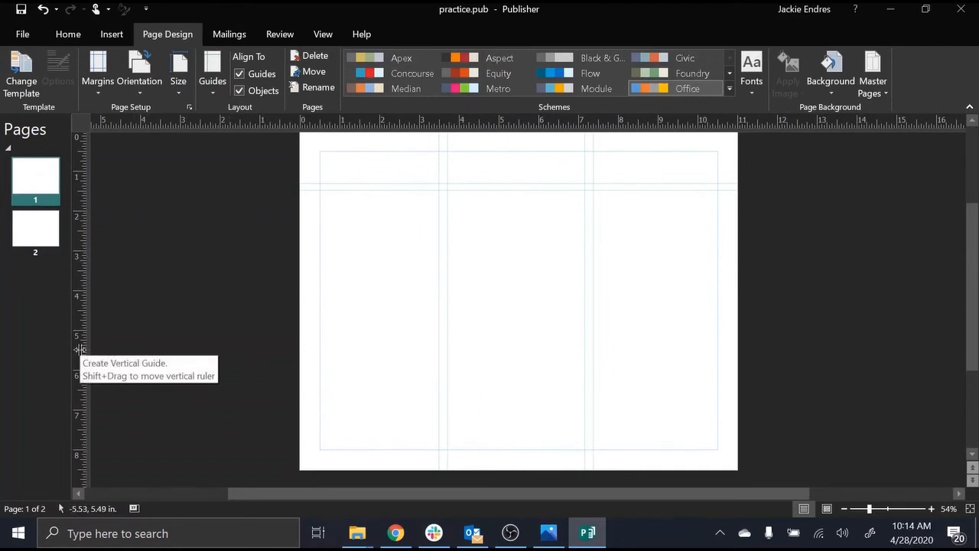
- Add a vertical ruler guide at 5.5 inches and a horizontal ruler guide at 4.25 inches to mark the centre of page 1
{"action": "left_click_drag", "start_coordinate": [79, 350], "coordinate": [526, 362]}
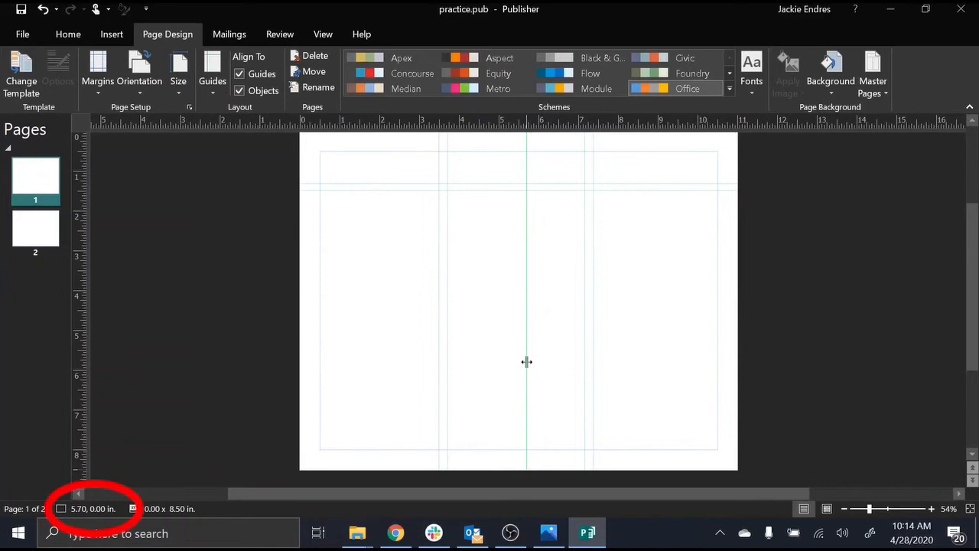
{"action": "left_click_drag", "start_coordinate": [526, 362], "coordinate": [519, 366]}
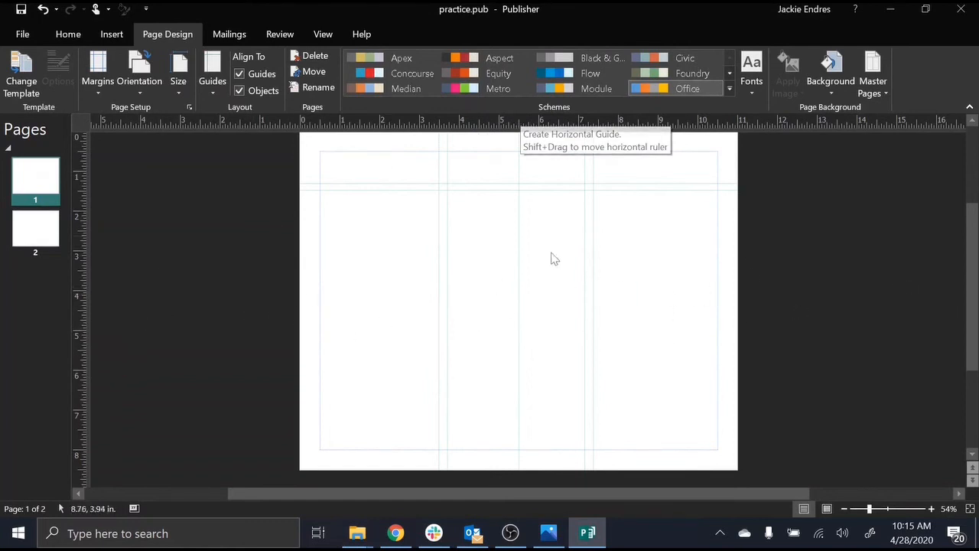
{"action": "left_click", "coordinate": [519, 120]}
{"action": "left_click_drag", "start_coordinate": [520, 120], "coordinate": [517, 275]}
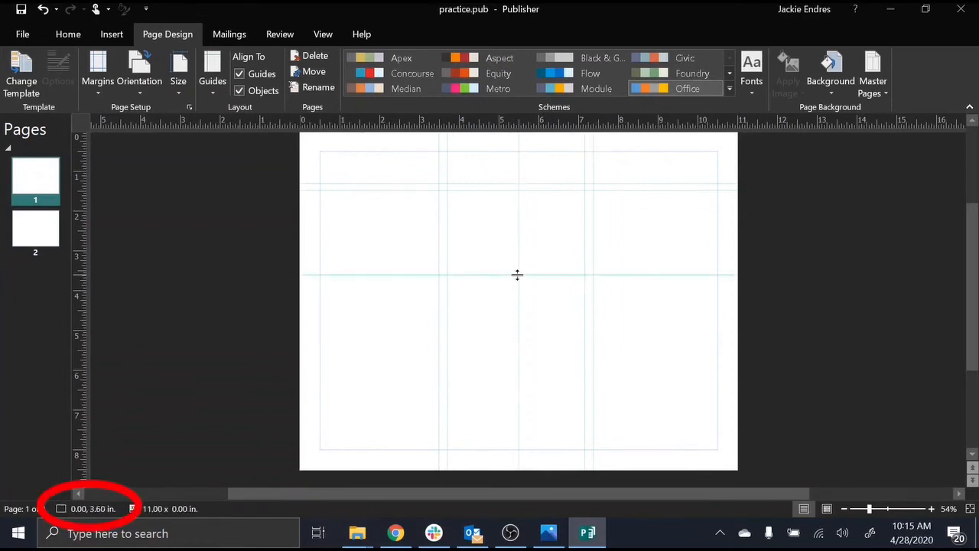
{"action": "left_click_drag", "start_coordinate": [517, 274], "coordinate": [517, 292]}
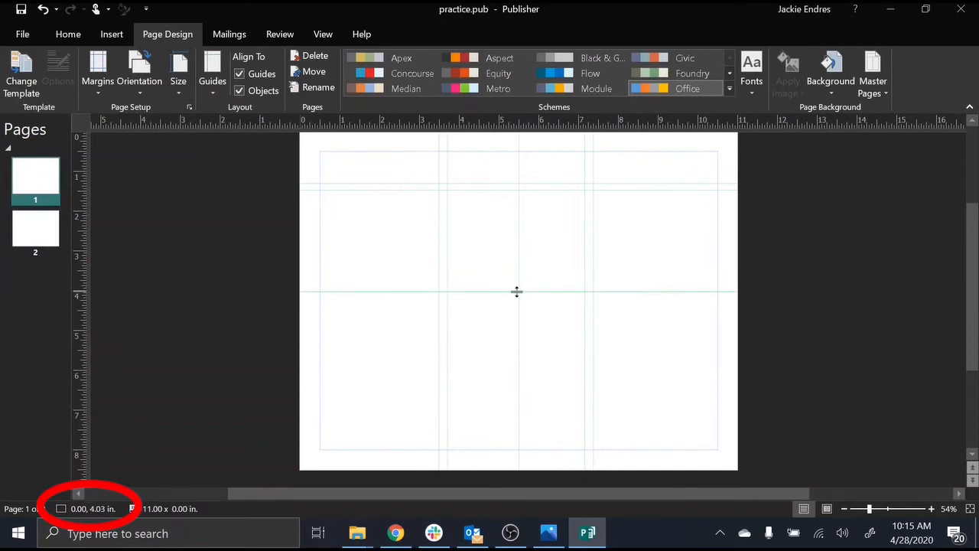
{"action": "left_click_drag", "start_coordinate": [517, 291], "coordinate": [517, 301]}
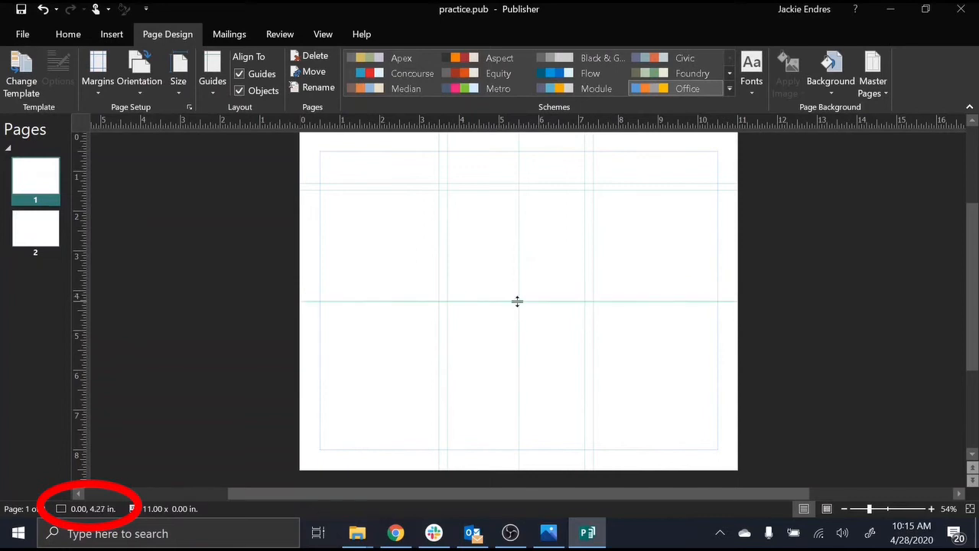
{"action": "left_click_drag", "start_coordinate": [517, 301], "coordinate": [520, 300]}
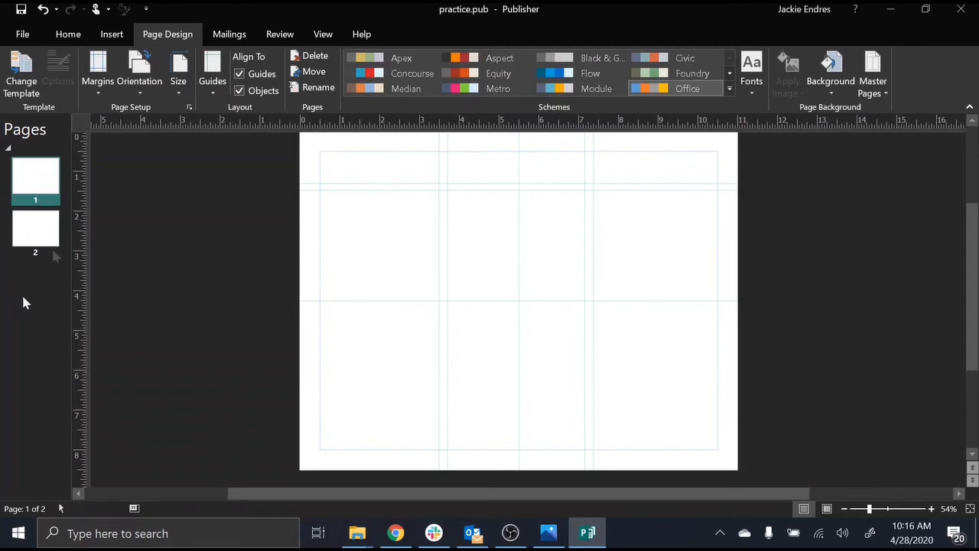
- Examine the exact positions of the horizontal and vertical ruler guides, and cancel without changing them
{"action": "left_click", "coordinate": [214, 93]}
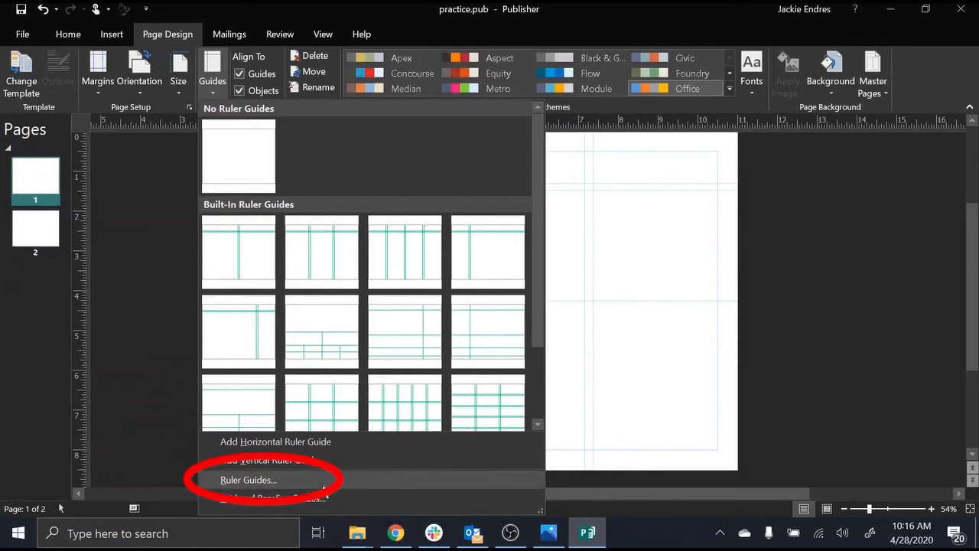
{"action": "left_click", "coordinate": [323, 479]}
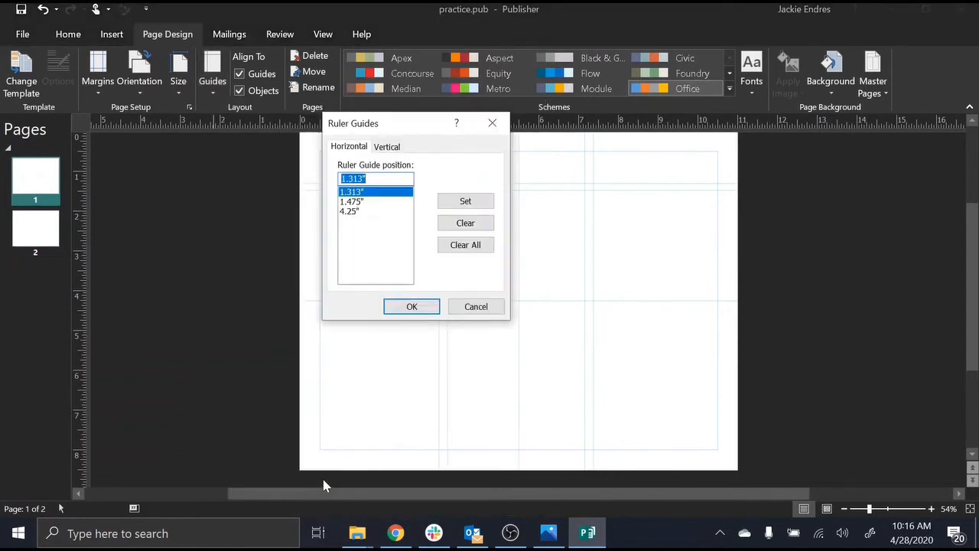
{"action": "left_click", "coordinate": [366, 215]}
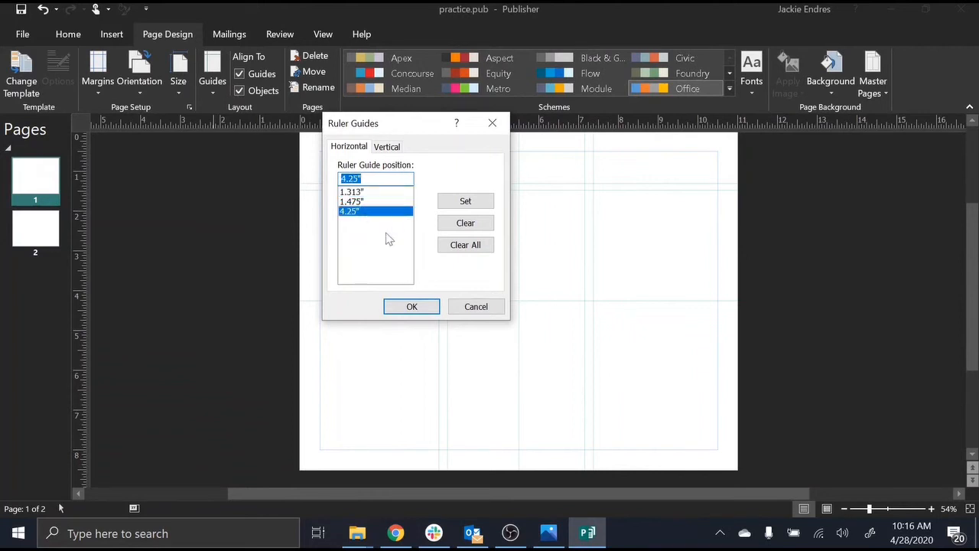
{"action": "left_click", "coordinate": [389, 147]}
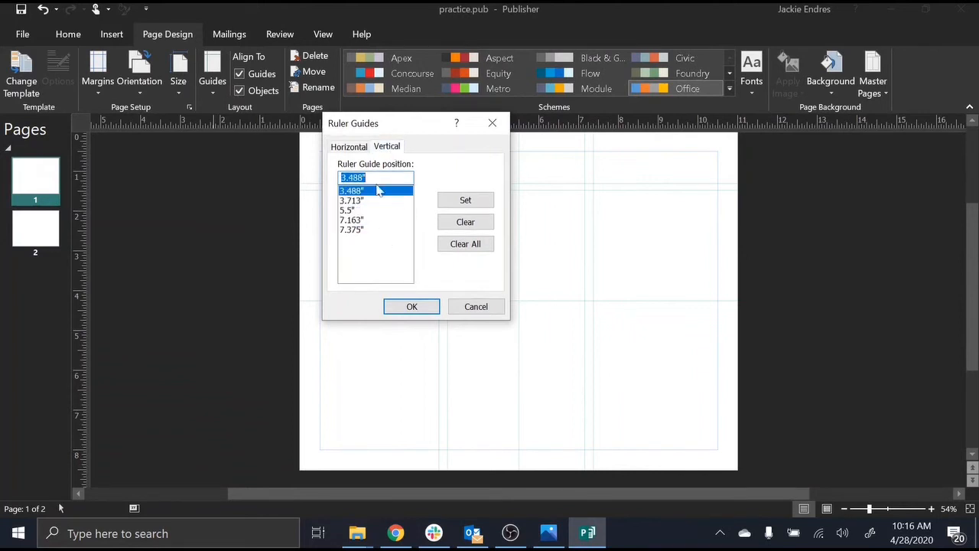
{"action": "left_click", "coordinate": [359, 210]}
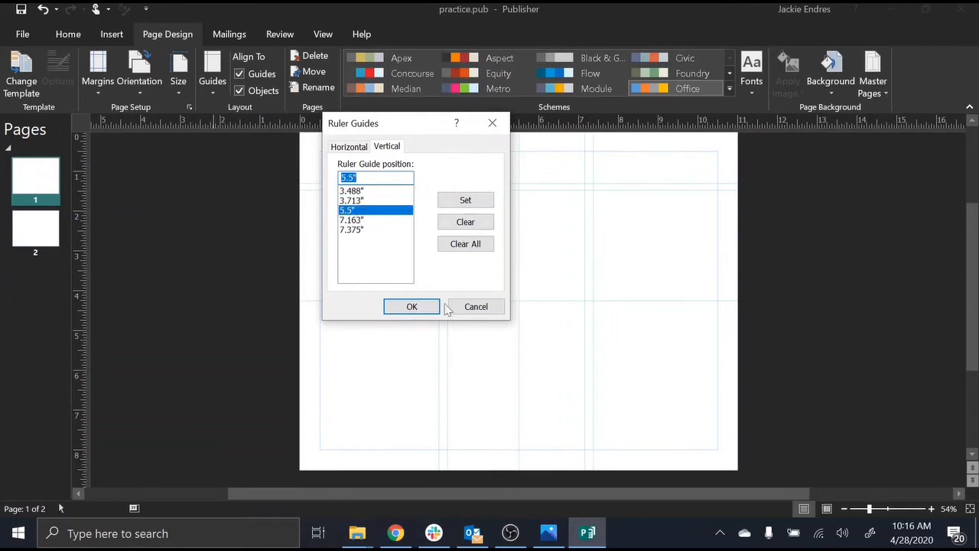
{"action": "left_click", "coordinate": [476, 307]}
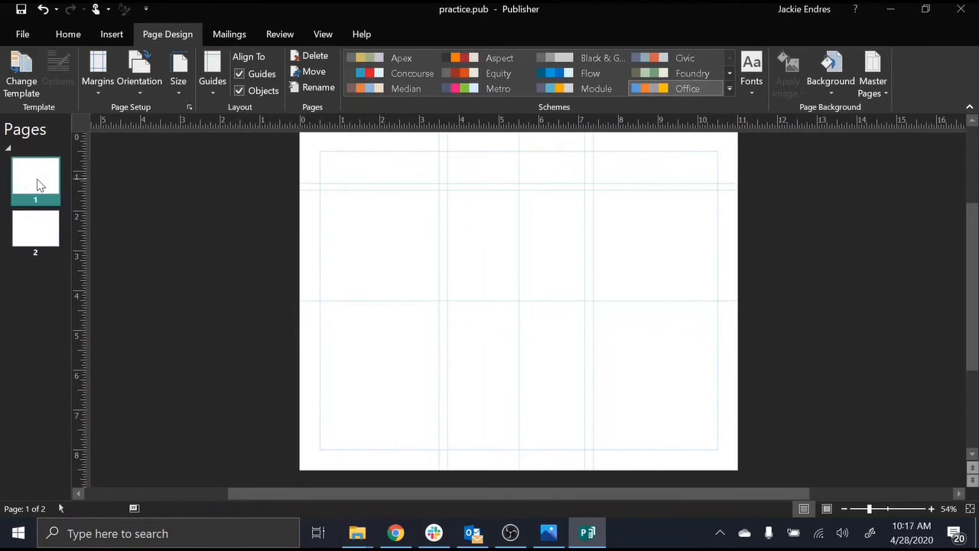
- Compare the ruler guides on pages 1 and 2, and undo the last action
{"action": "left_click", "coordinate": [41, 233]}
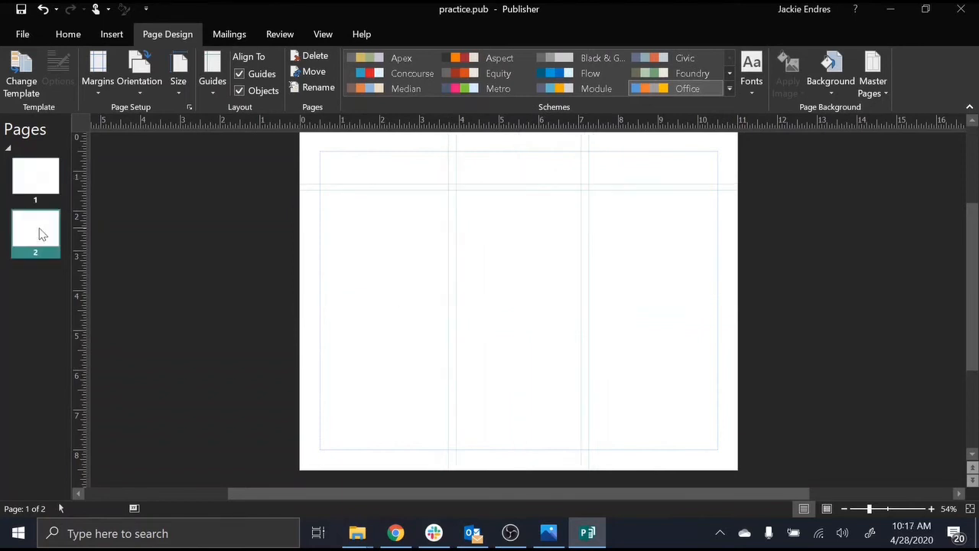
{"action": "left_click", "coordinate": [52, 180]}
{"action": "left_click", "coordinate": [52, 228]}
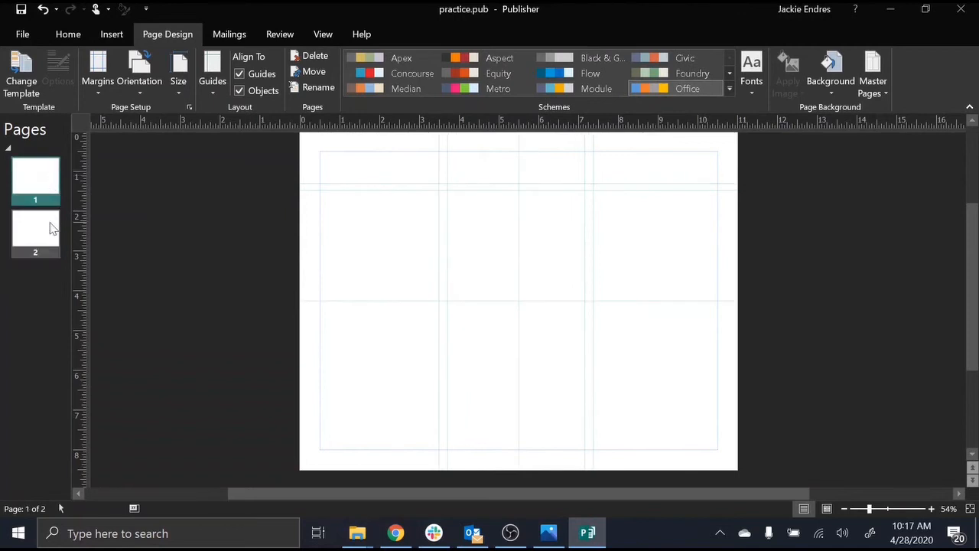
{"action": "key", "text": "ctrl+z"}
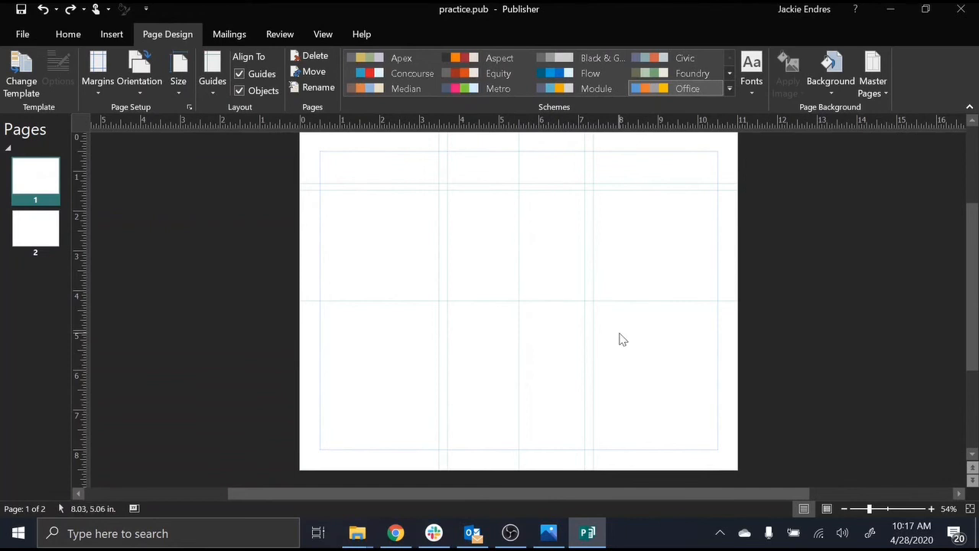
- Replace page 1's ruler guides with the built-in three-column layout with a heading band, and compare it with page 2
{"action": "right_click", "coordinate": [211, 90]}
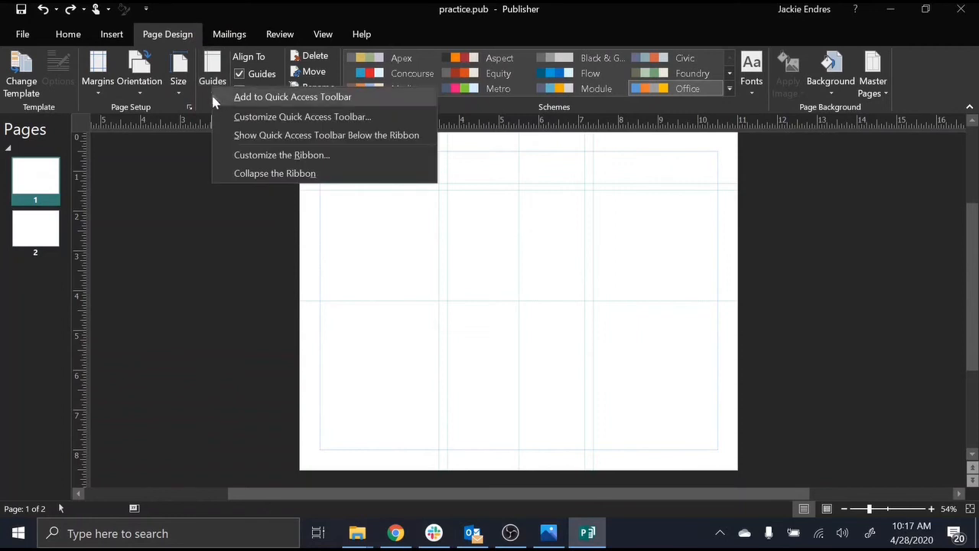
{"action": "left_click", "coordinate": [213, 84]}
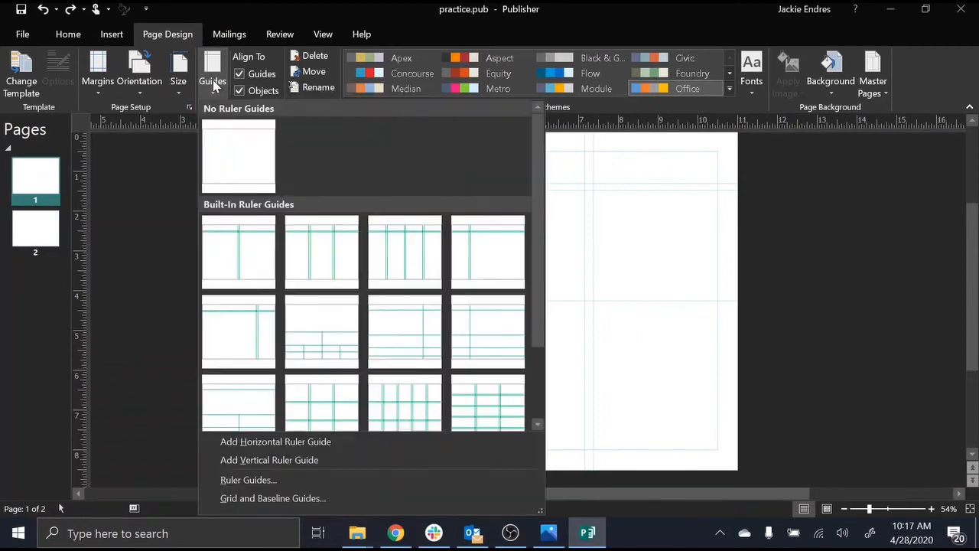
{"action": "left_click", "coordinate": [328, 271]}
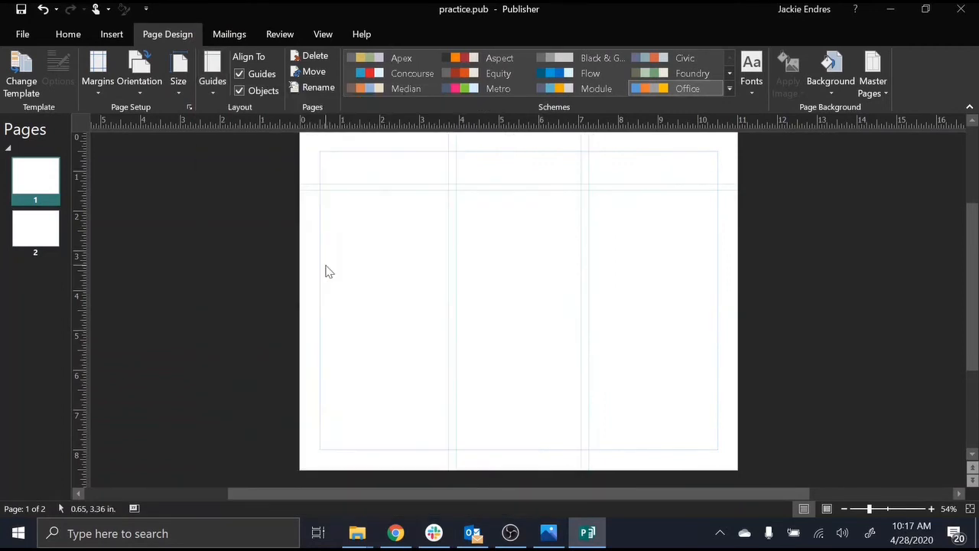
{"action": "left_click", "coordinate": [52, 243]}
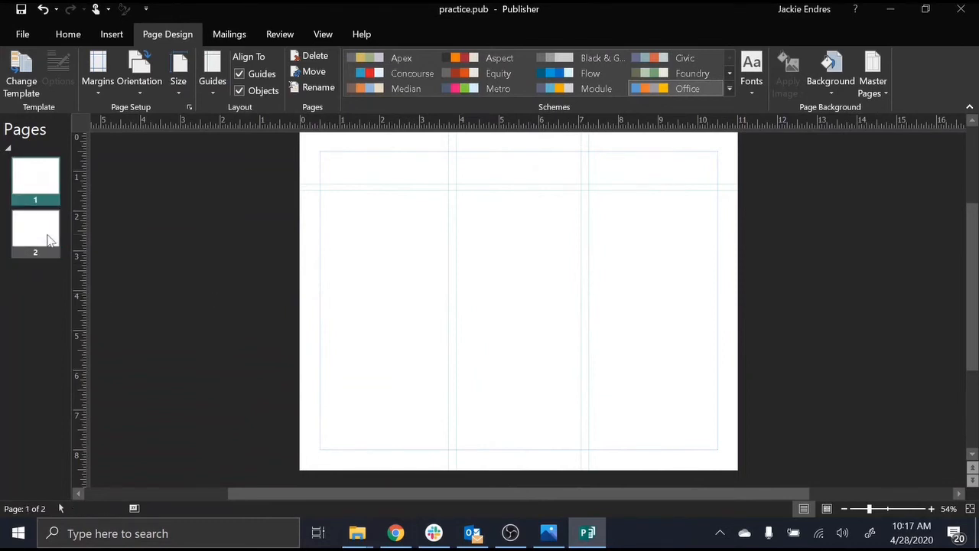
{"action": "left_click", "coordinate": [54, 195]}
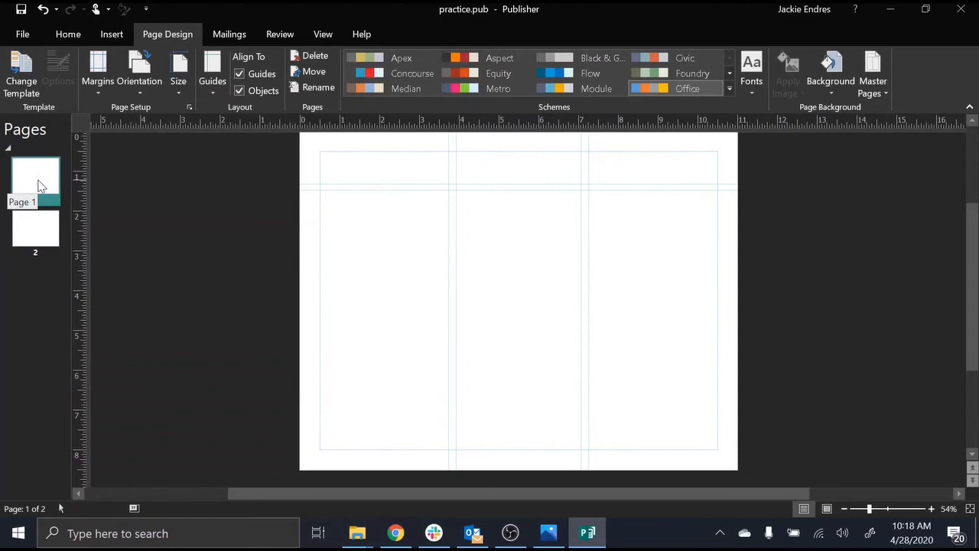
- Draw a text box about 3.18 x 0.81 inches in the heading area of page 1's right column, containing "Top cover"
{"action": "left_click", "coordinate": [111, 35]}
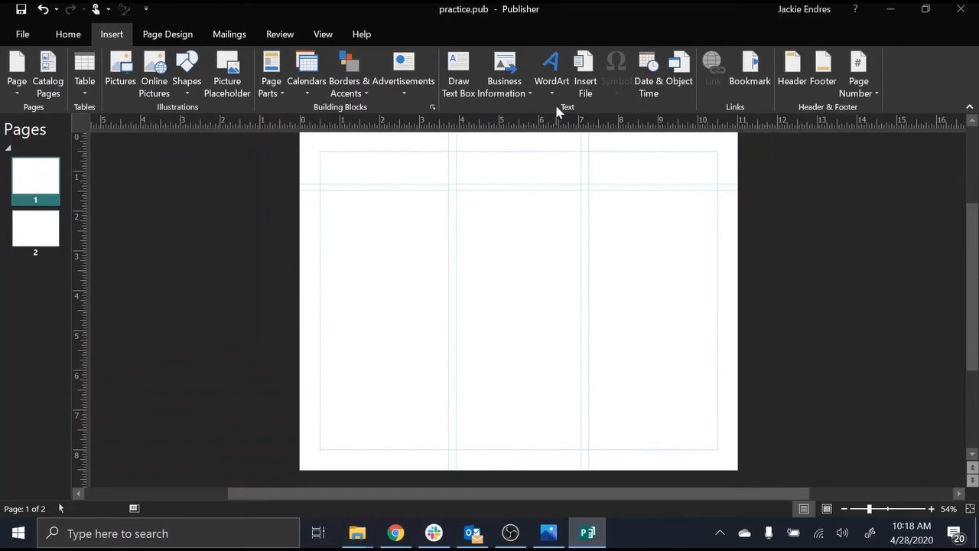
{"action": "left_click", "coordinate": [454, 79]}
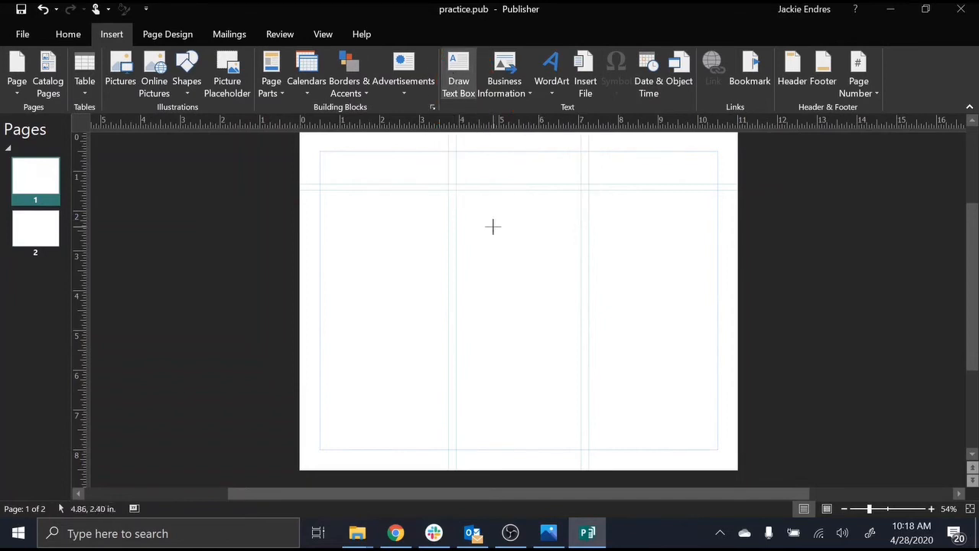
{"action": "left_click", "coordinate": [518, 262]}
{"action": "mouse_move", "coordinate": [590, 152]}
{"action": "left_mouse_down"}
{"action": "mouse_move", "coordinate": [711, 177]}
{"action": "mouse_move", "coordinate": [718, 188]}
{"action": "left_mouse_up"}
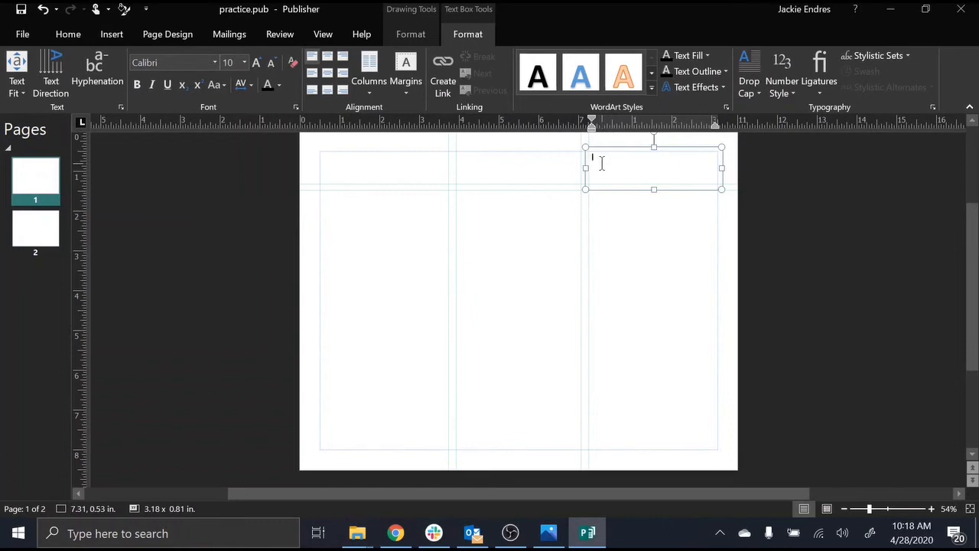
{"action": "type", "text": "Top cove"}
{"action": "key", "text": "BackSpace"}
{"action": "left_click", "coordinate": [608, 214]}
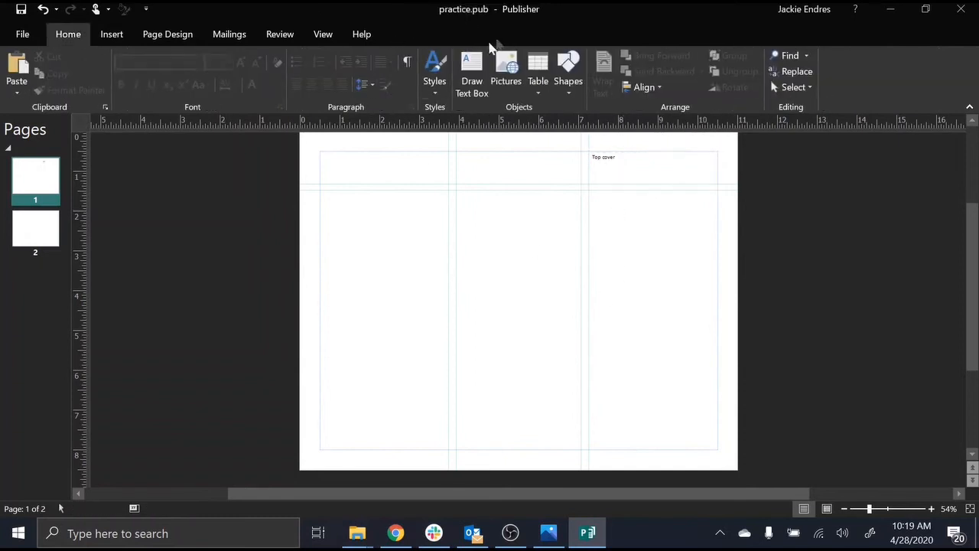
- Format the "Top cover" text in Arial at size 12
{"action": "left_click", "coordinate": [624, 158]}
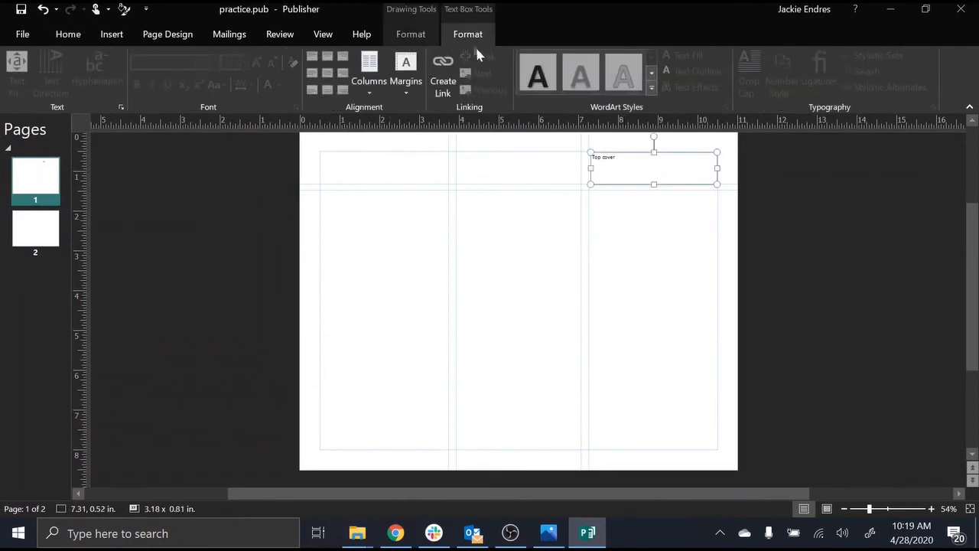
{"action": "left_click", "coordinate": [416, 34]}
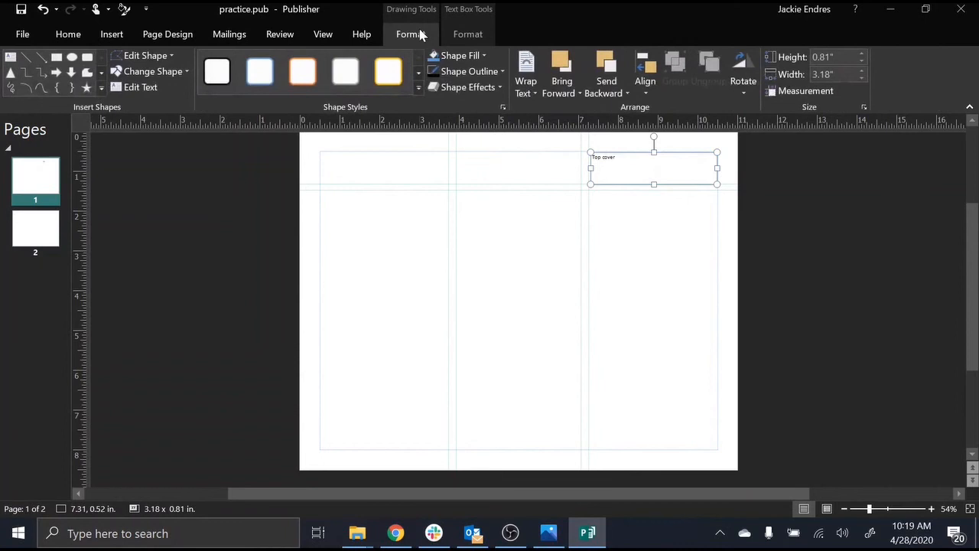
{"action": "left_click", "coordinate": [467, 35]}
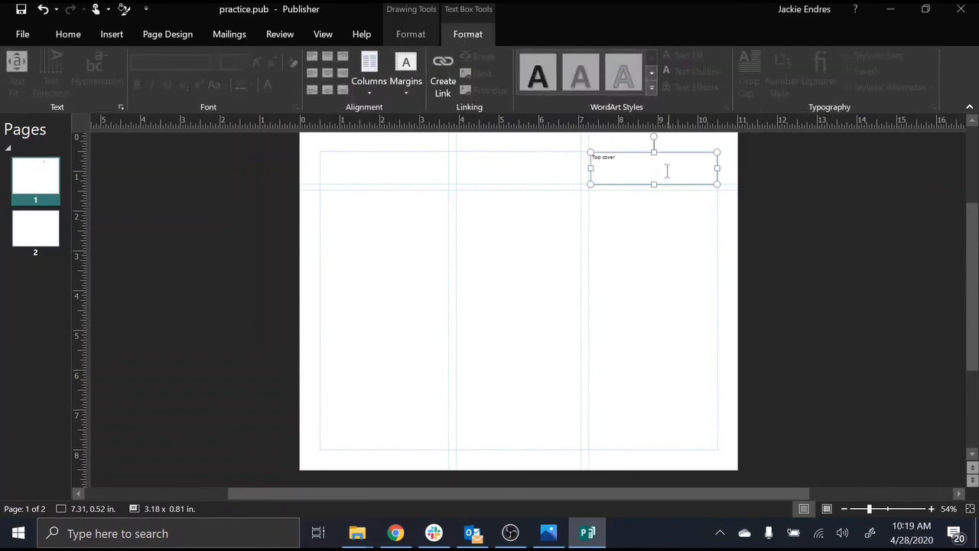
{"action": "left_click", "coordinate": [624, 159]}
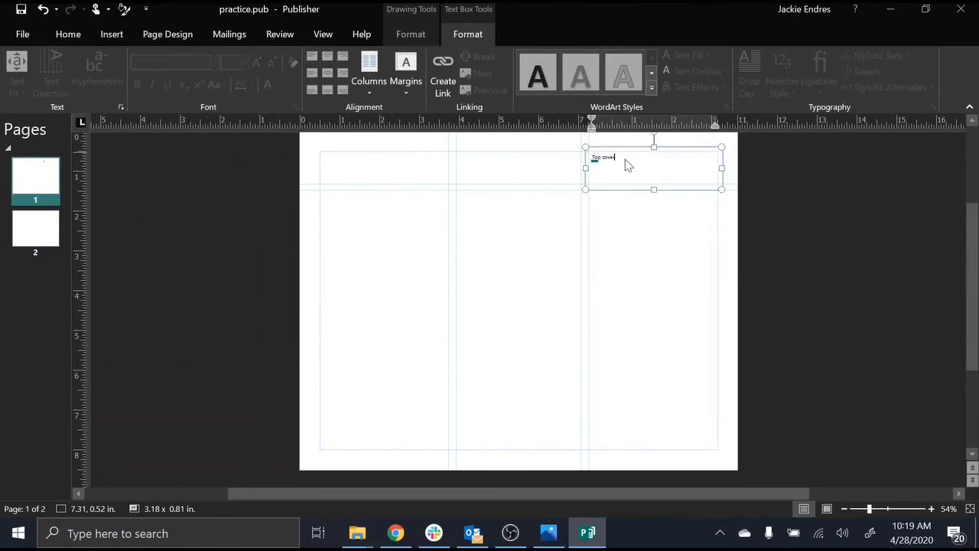
{"action": "left_click_drag", "start_coordinate": [627, 162], "coordinate": [577, 168]}
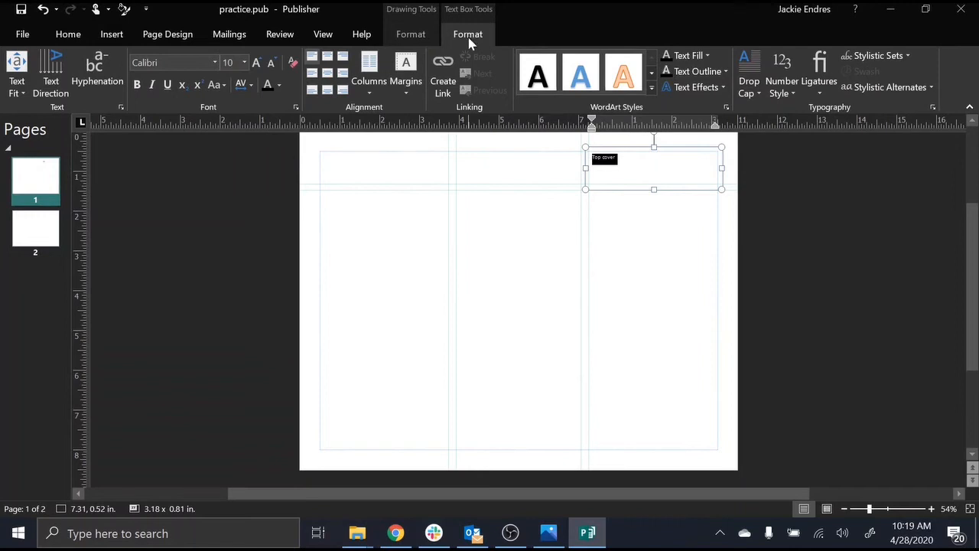
{"action": "left_click", "coordinate": [216, 63]}
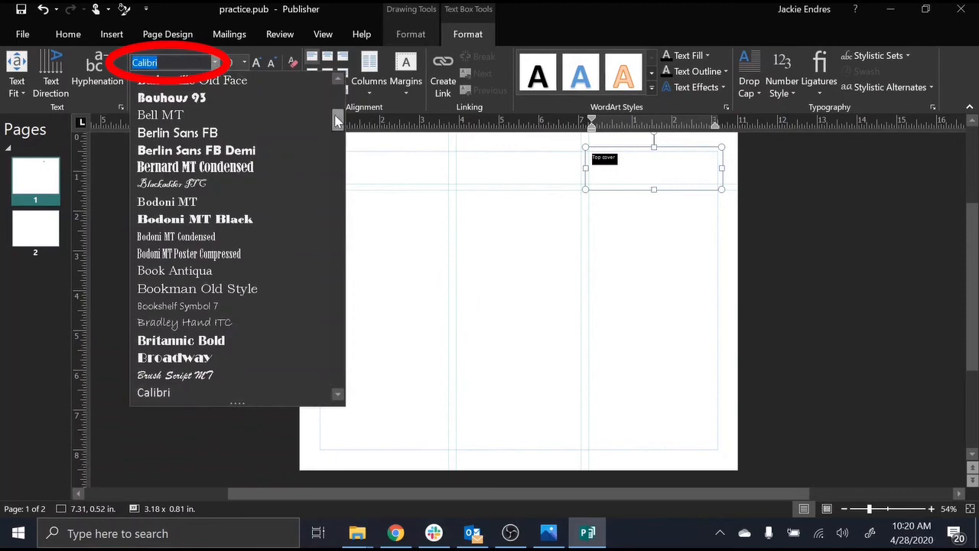
{"action": "scroll", "coordinate": [316, 84], "scroll_direction": "up", "scroll_amount": 7}
{"action": "left_click", "coordinate": [207, 131]}
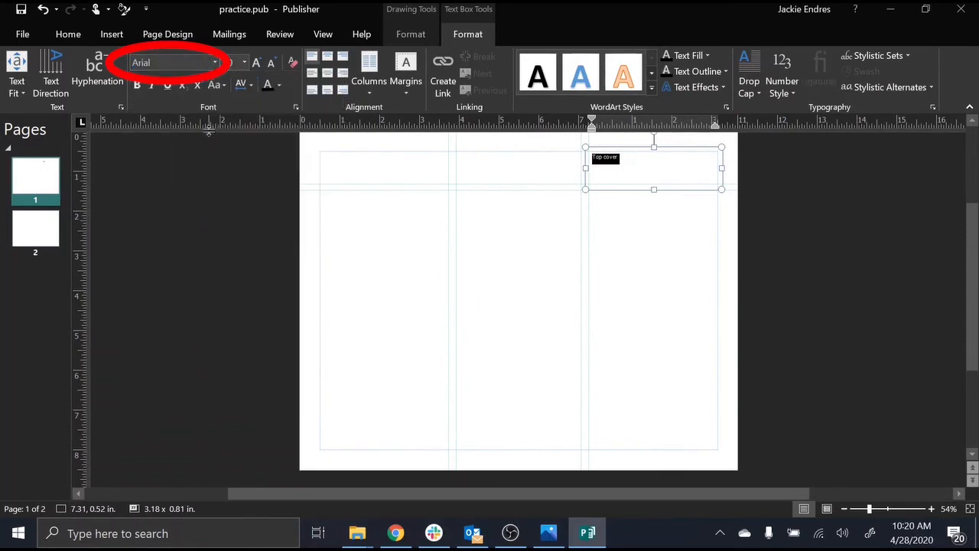
{"action": "left_click", "coordinate": [257, 64]}
{"action": "left_click", "coordinate": [257, 64]}
{"action": "left_click", "coordinate": [619, 236]}
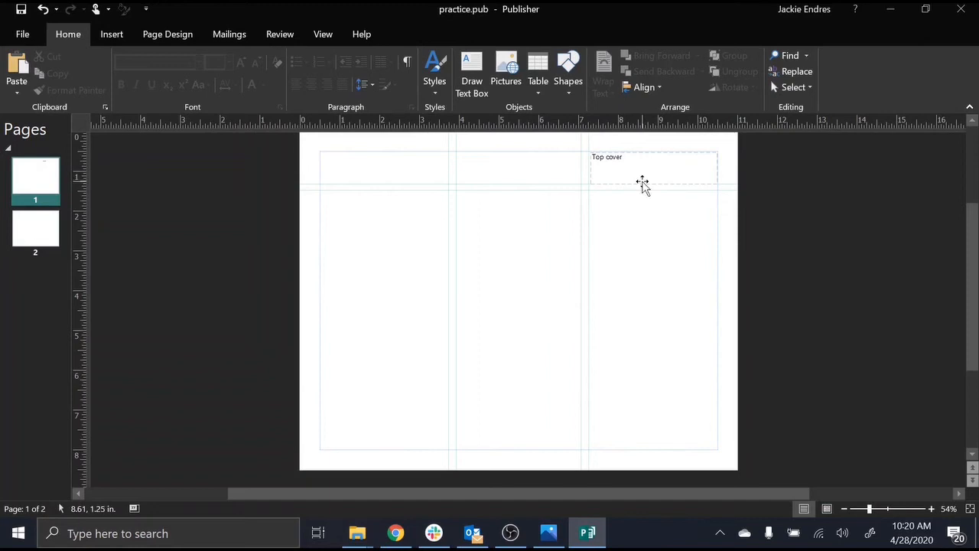
- Copy the "Top cover" text box into the middle column's heading area and change the copy's text to "back"
{"action": "left_click", "coordinate": [641, 184]}
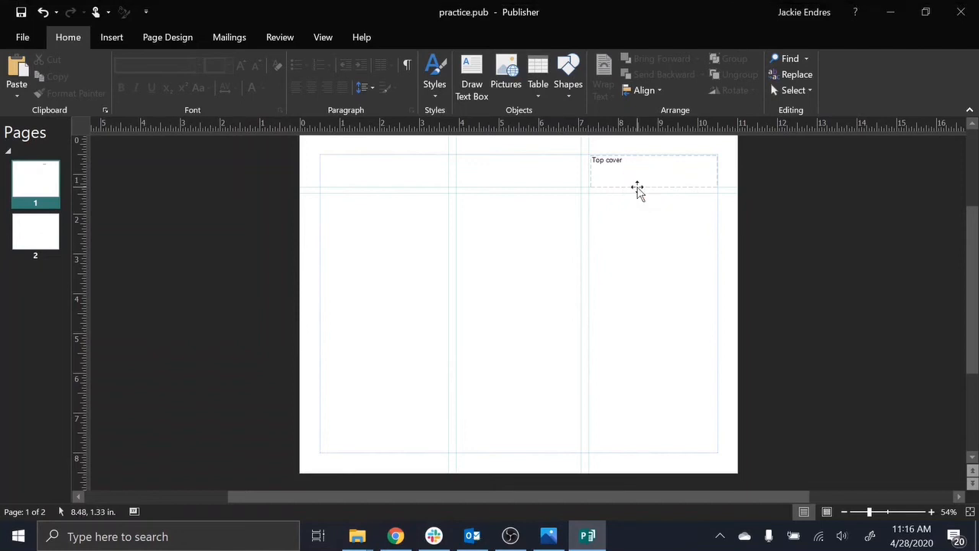
{"action": "left_click", "coordinate": [637, 187]}
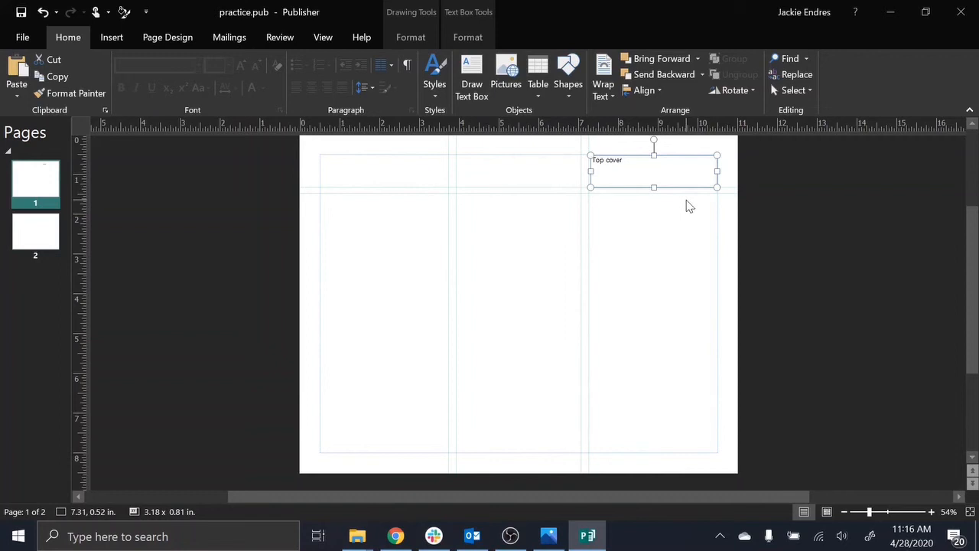
{"action": "key", "text": "ctrl+c"}
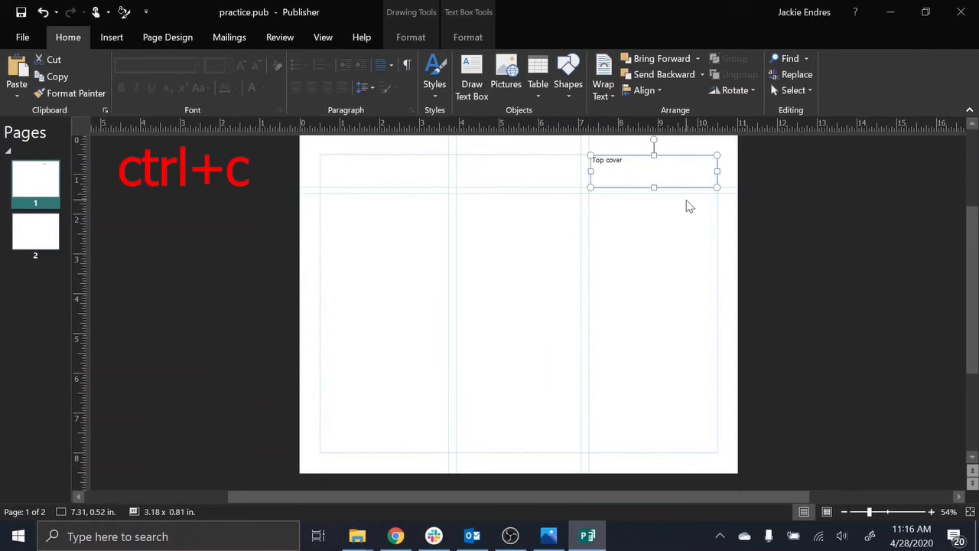
{"action": "left_click", "coordinate": [468, 169]}
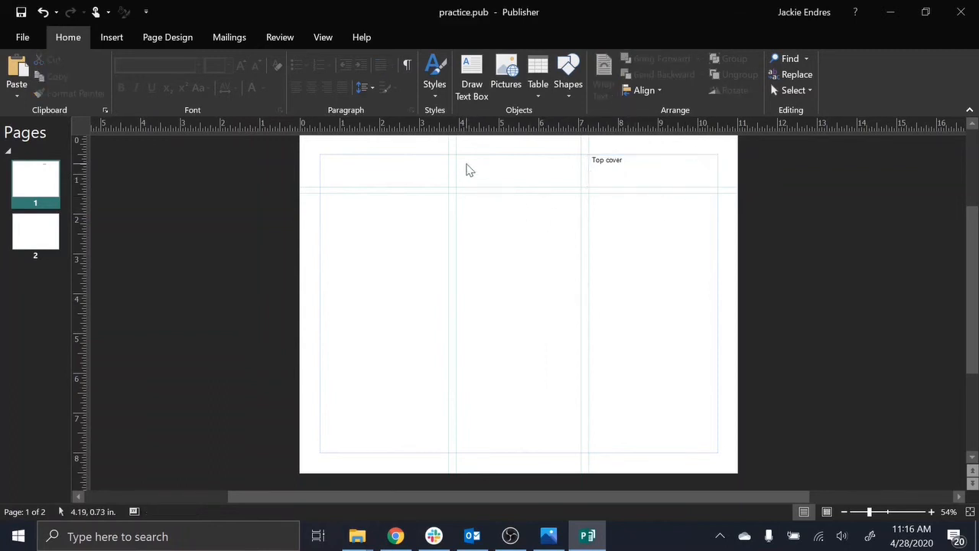
{"action": "key", "text": "ctrl+v"}
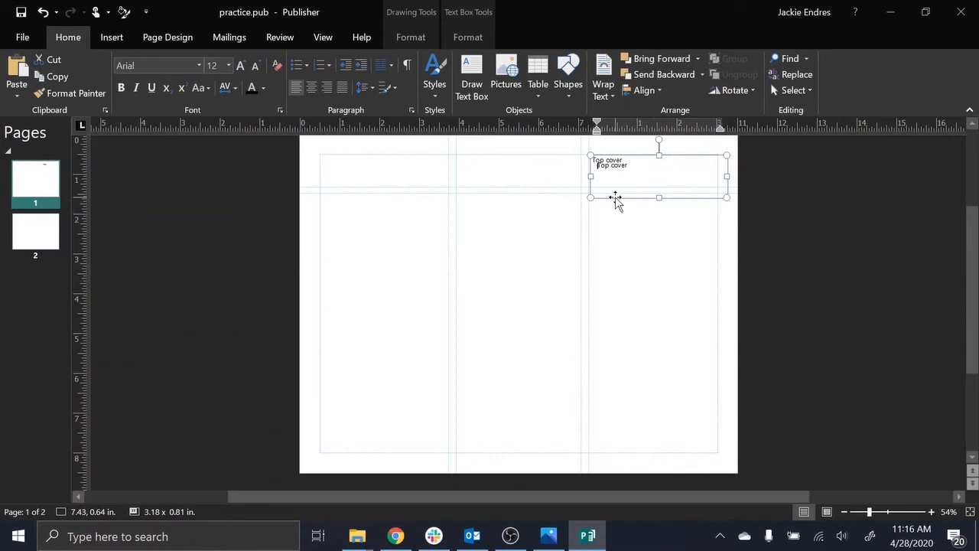
{"action": "left_click_drag", "start_coordinate": [616, 199], "coordinate": [456, 164]}
{"action": "left_click", "coordinate": [490, 163]}
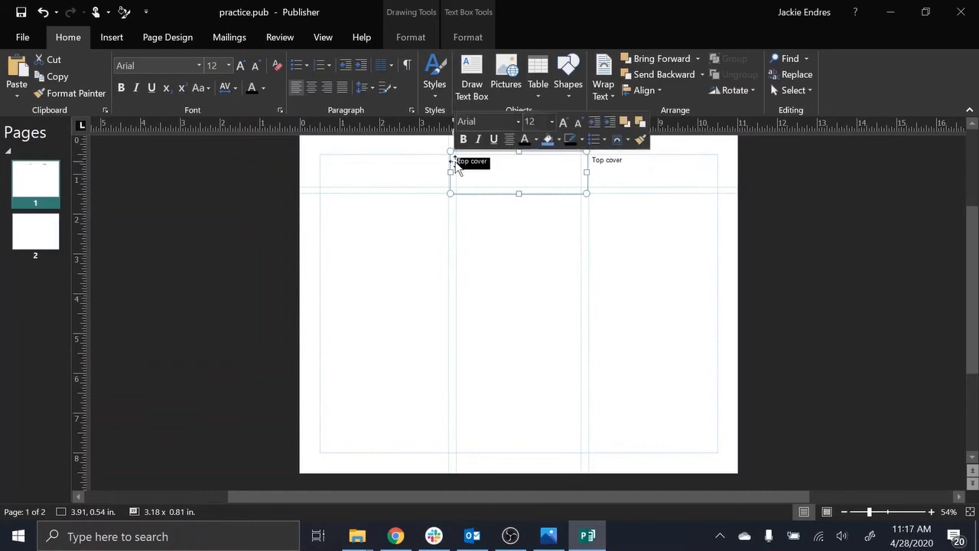
{"action": "type", "text": "back"}
{"action": "left_click", "coordinate": [486, 206]}
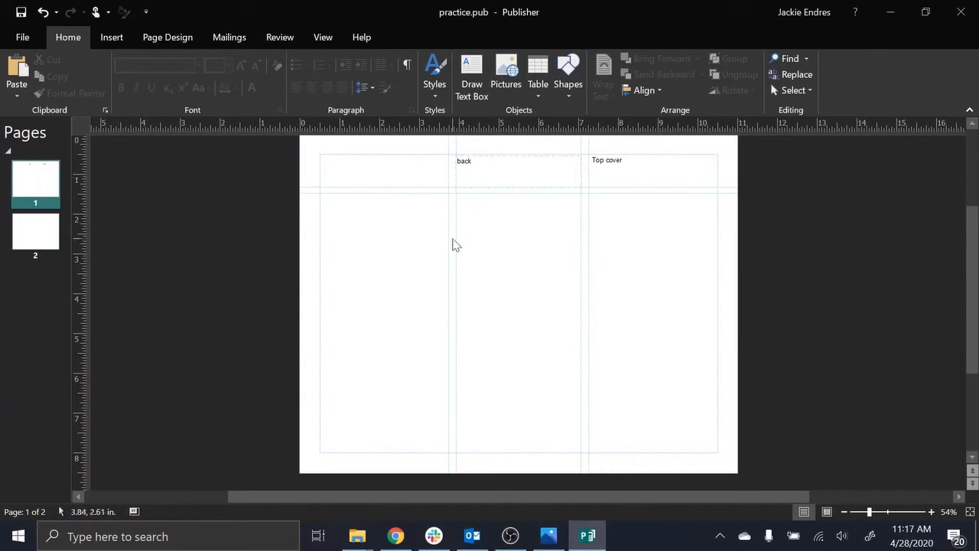
- Paste another copy of the text box into the left column's heading area and change its text to "Top right"
{"action": "key", "text": "ctrl+v"}
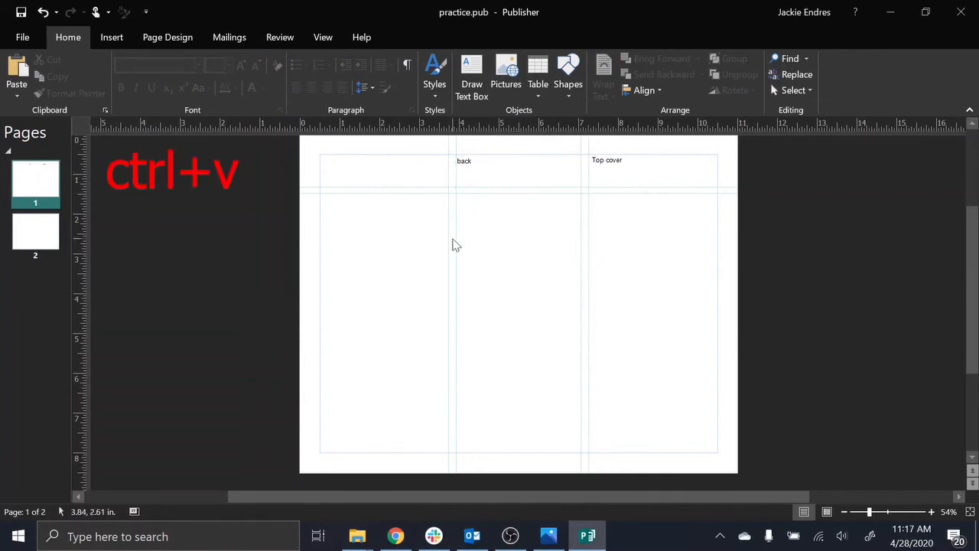
{"action": "key", "text": "ctrl+v"}
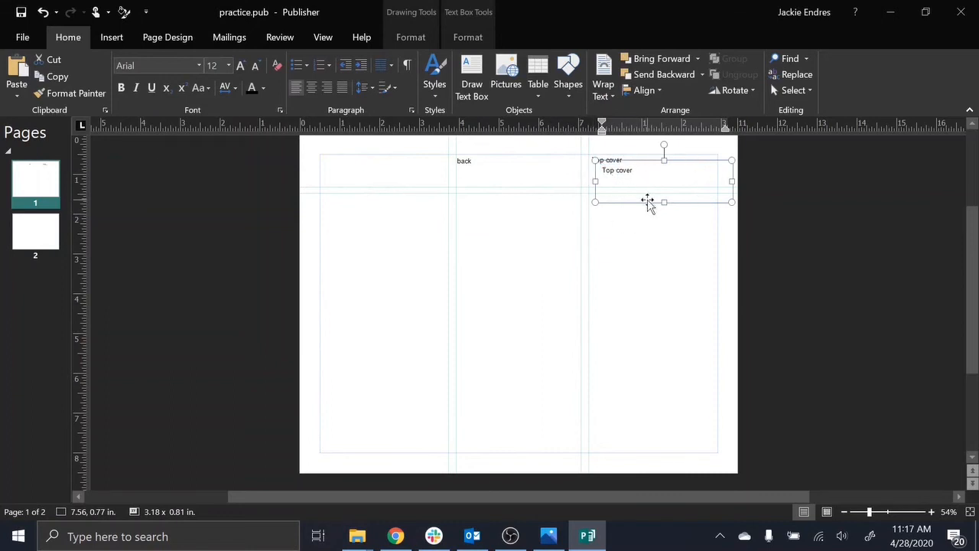
{"action": "left_click_drag", "start_coordinate": [647, 201], "coordinate": [322, 161]}
{"action": "left_click", "coordinate": [365, 160]}
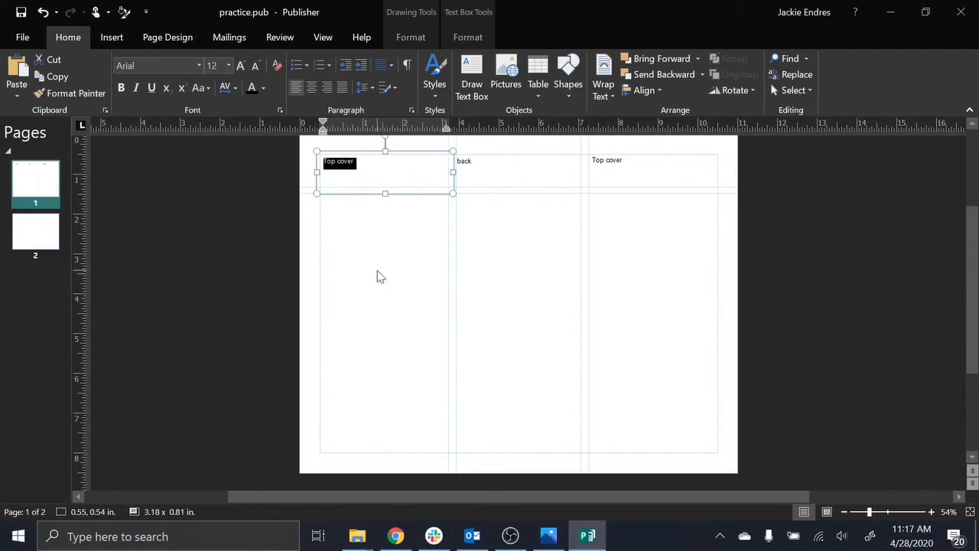
{"action": "type", "text": "Top right"}
{"action": "left_click", "coordinate": [415, 355]}
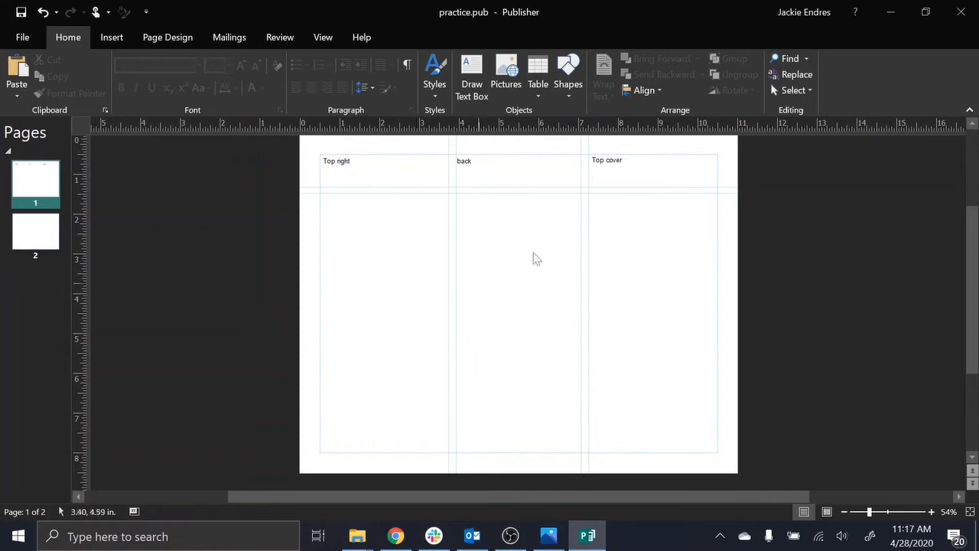
{"action": "left_click", "coordinate": [626, 158]}
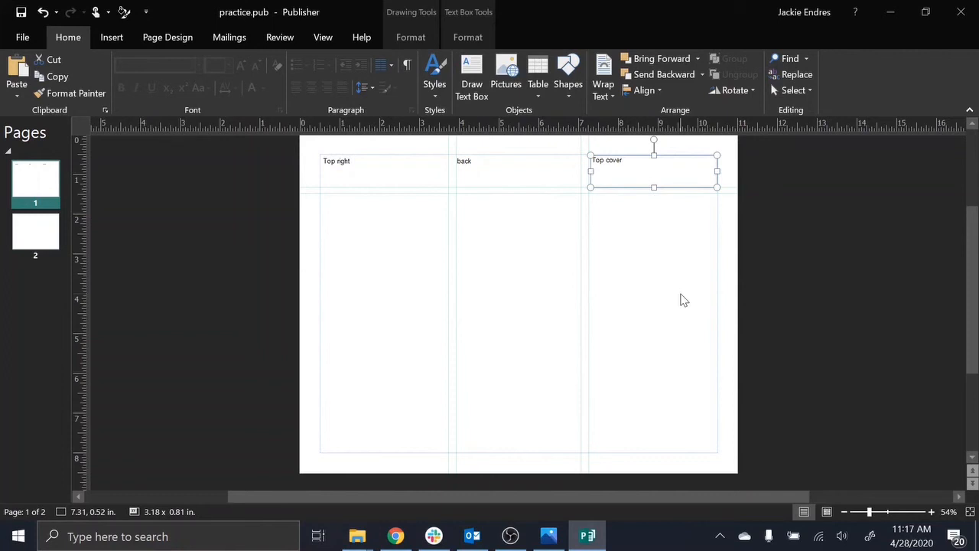
{"action": "left_click", "coordinate": [505, 303]}
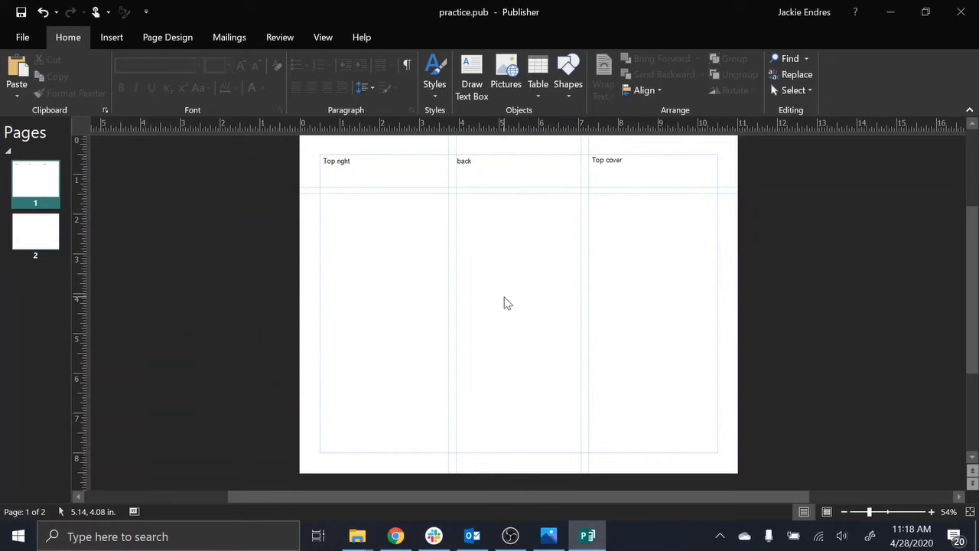
- Paste three copies of the "Top cover" text box onto page 2 and place one in each column's heading area
{"action": "left_click", "coordinate": [50, 237]}
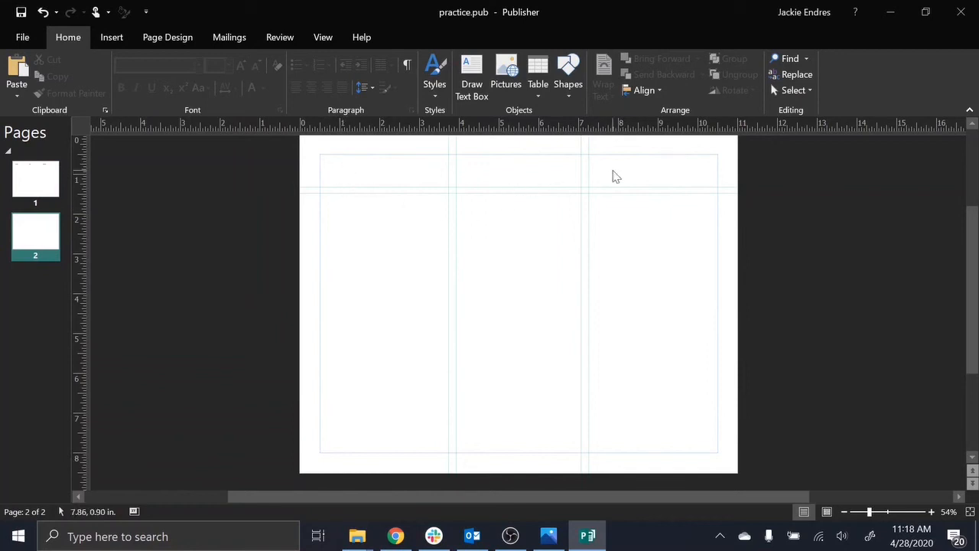
{"action": "key", "text": "ctrl+v"}
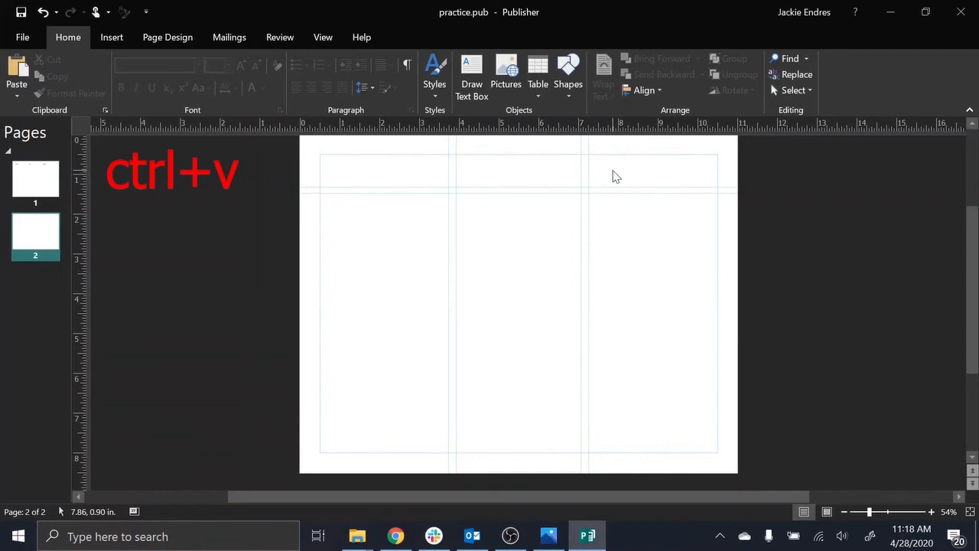
{"action": "key", "text": "ctrl+v"}
{"action": "key", "text": "ctrl+v"}
{"action": "key", "text": "ctrl+v"}
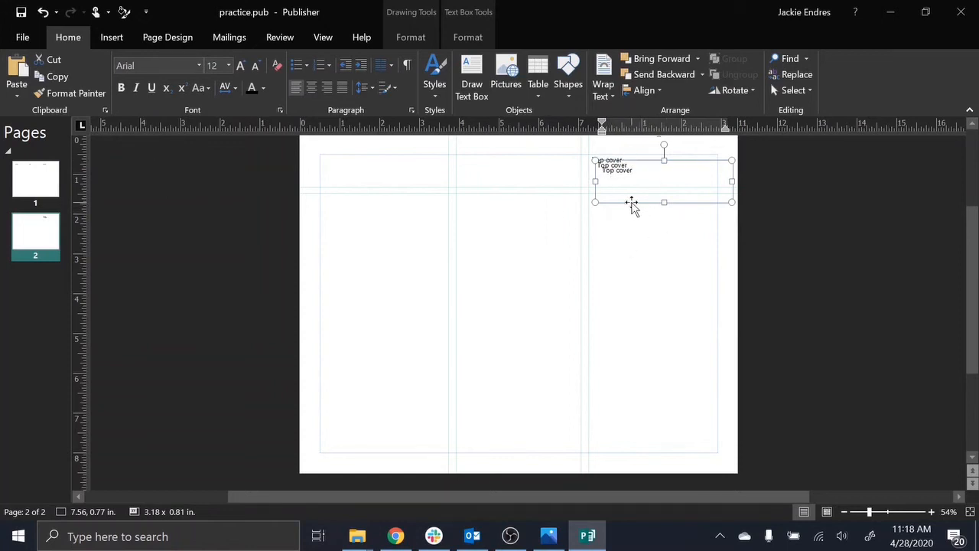
{"action": "left_click_drag", "start_coordinate": [631, 205], "coordinate": [359, 192]}
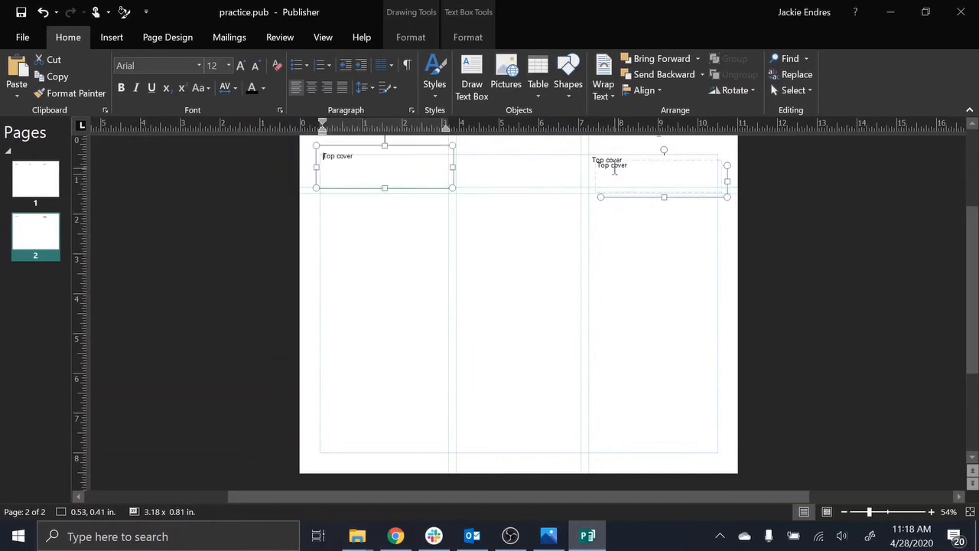
{"action": "left_click_drag", "start_coordinate": [613, 193], "coordinate": [475, 183]}
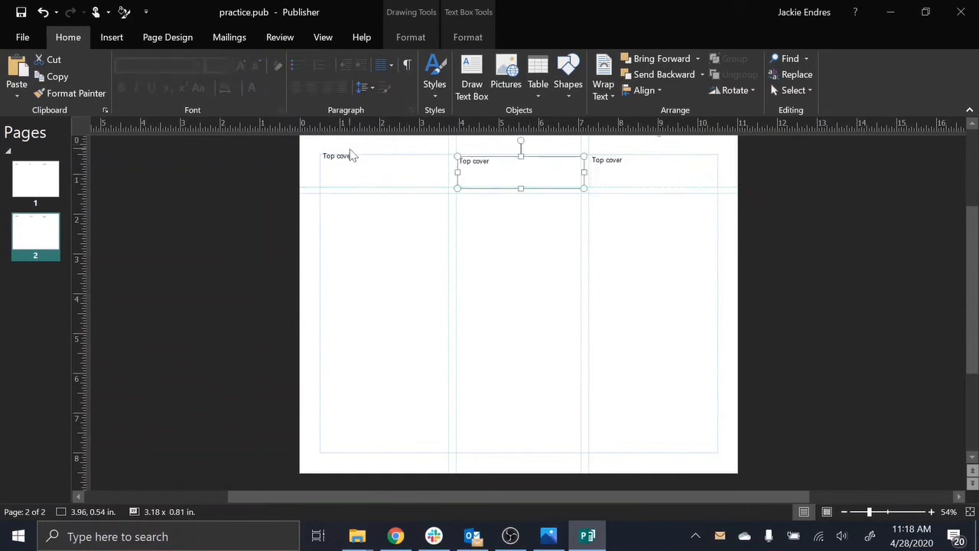
- Line up the left column's text box with the other headings on page 2 and change the middle column's text to "Inside middle"
{"action": "left_click", "coordinate": [351, 156]}
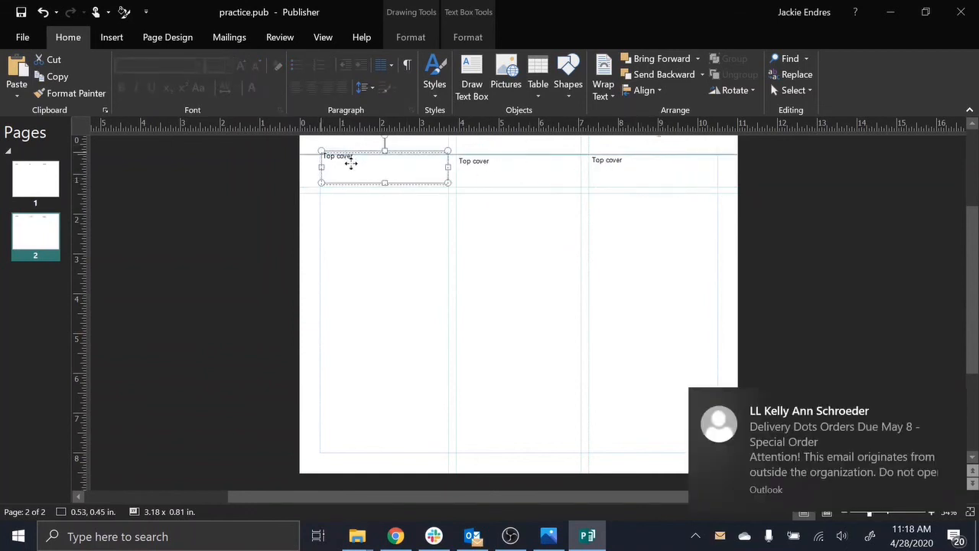
{"action": "left_click_drag", "start_coordinate": [351, 163], "coordinate": [354, 165]}
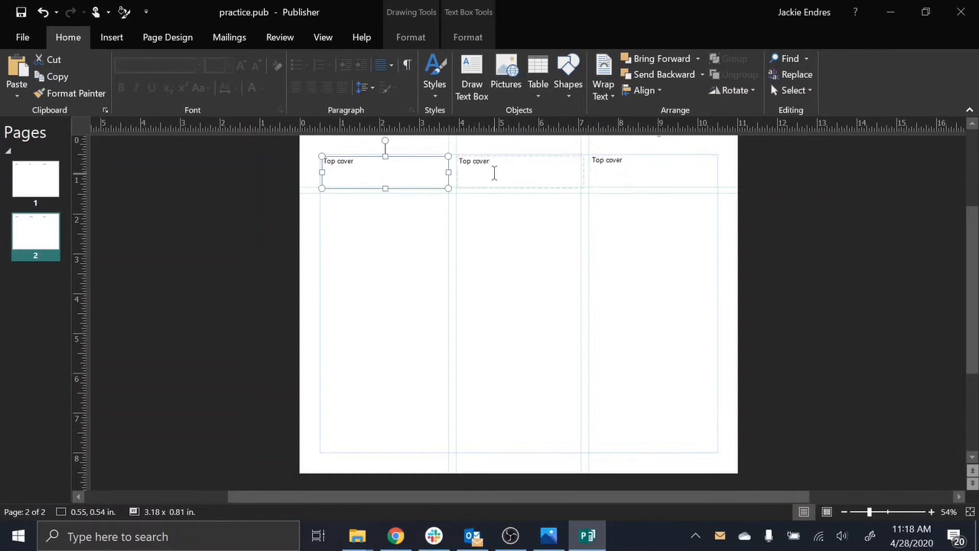
{"action": "left_click_drag", "start_coordinate": [502, 161], "coordinate": [459, 170]}
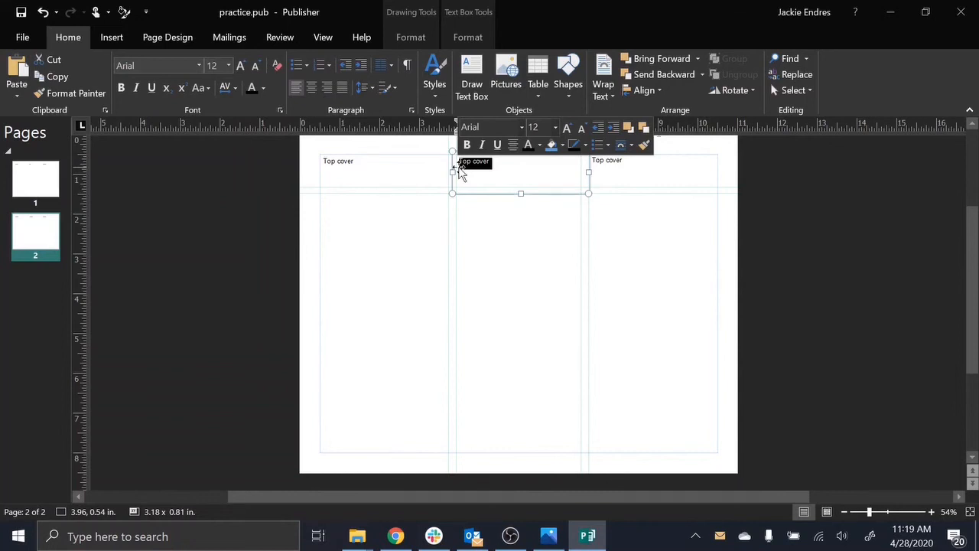
{"action": "type", "text": "Inside middle"}
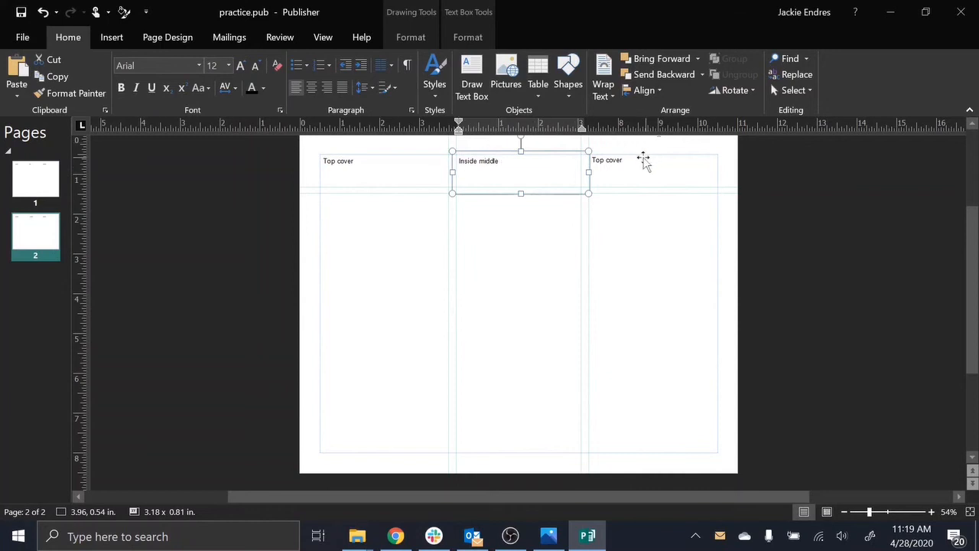
- Change the right column's heading text on page 2 to "Inside right" and the left column's to "Inside left"
{"action": "left_click_drag", "start_coordinate": [632, 162], "coordinate": [595, 168]}
{"action": "type", "text": "inside right"}
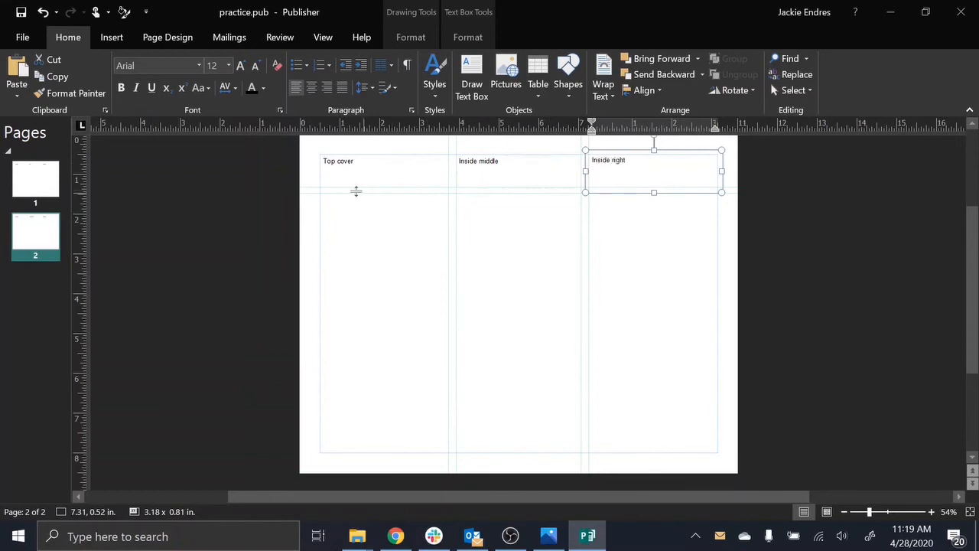
{"action": "left_click", "coordinate": [363, 160]}
{"action": "triple_click", "coordinate": [362, 160]}
{"action": "type", "text": "insic"}
{"action": "key", "text": "BackSpace"}
{"action": "type", "text": "de left"}
{"action": "left_click", "coordinate": [455, 283]}
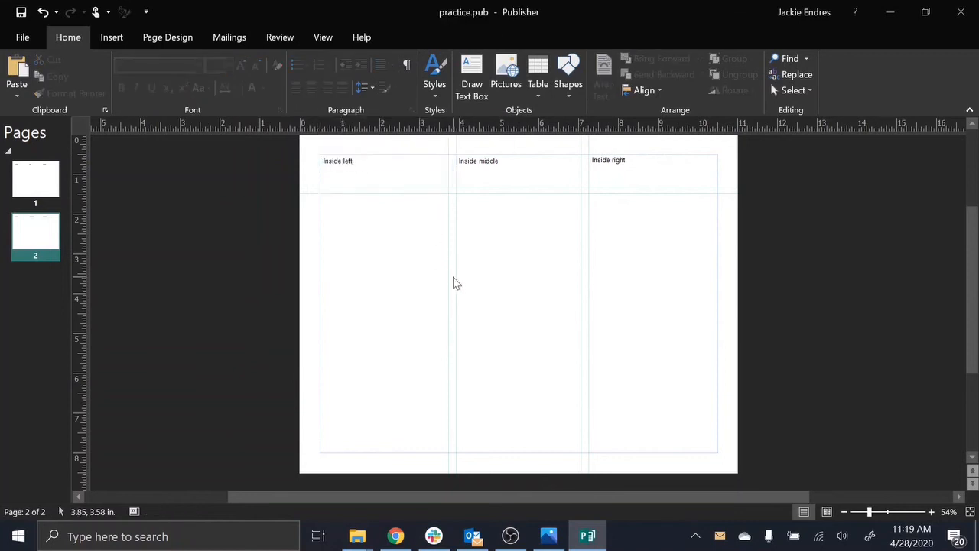
{"action": "left_click", "coordinate": [25, 186]}
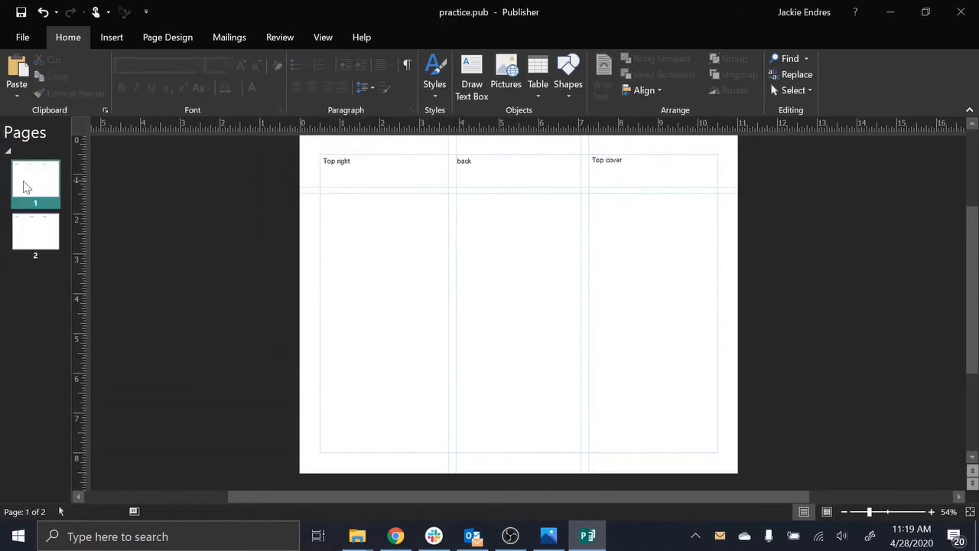
{"action": "left_click", "coordinate": [30, 228]}
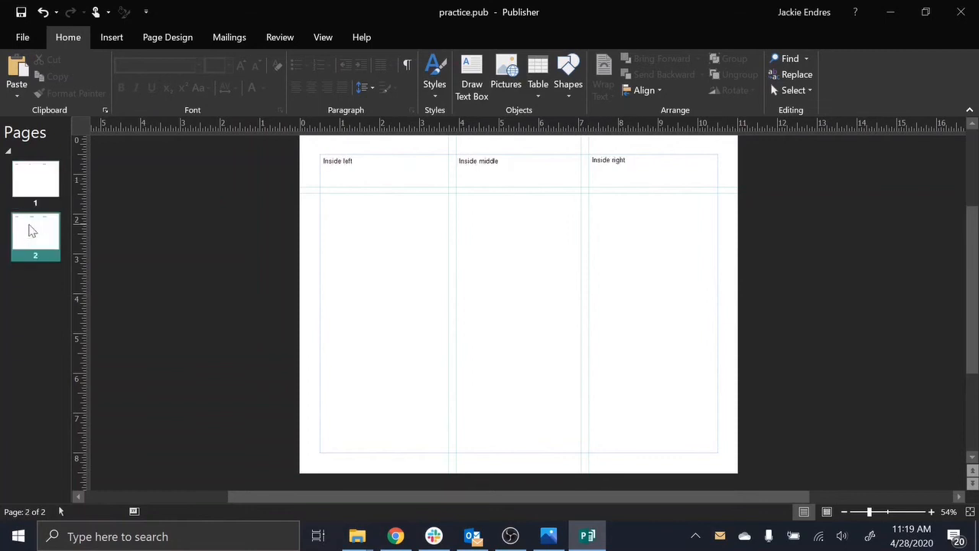
{"action": "left_click", "coordinate": [42, 195]}
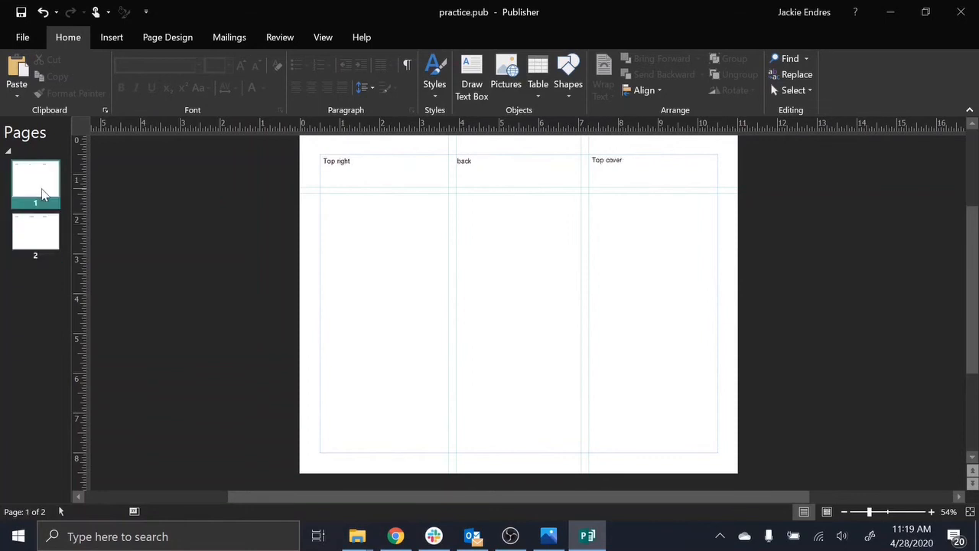
{"action": "left_click", "coordinate": [49, 243]}
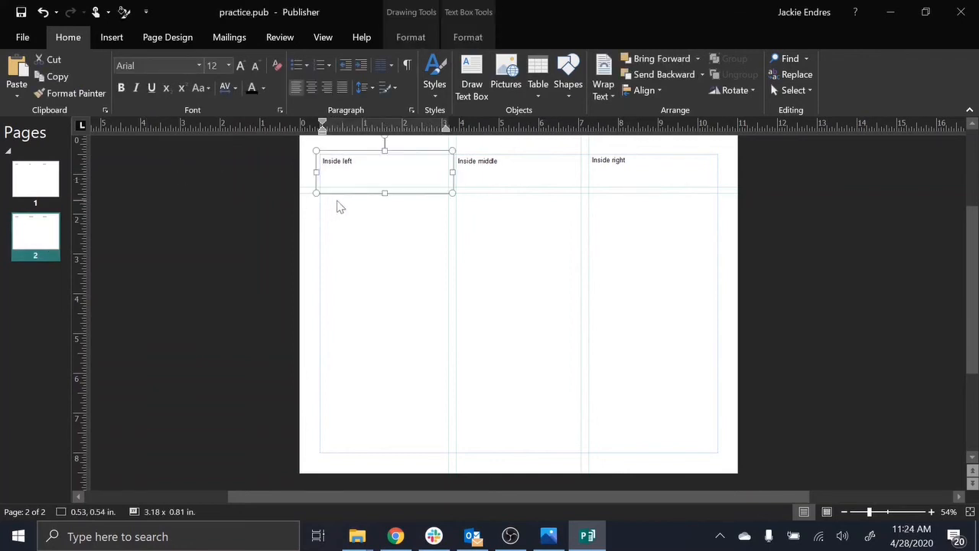
{"action": "left_click", "coordinate": [409, 239]}
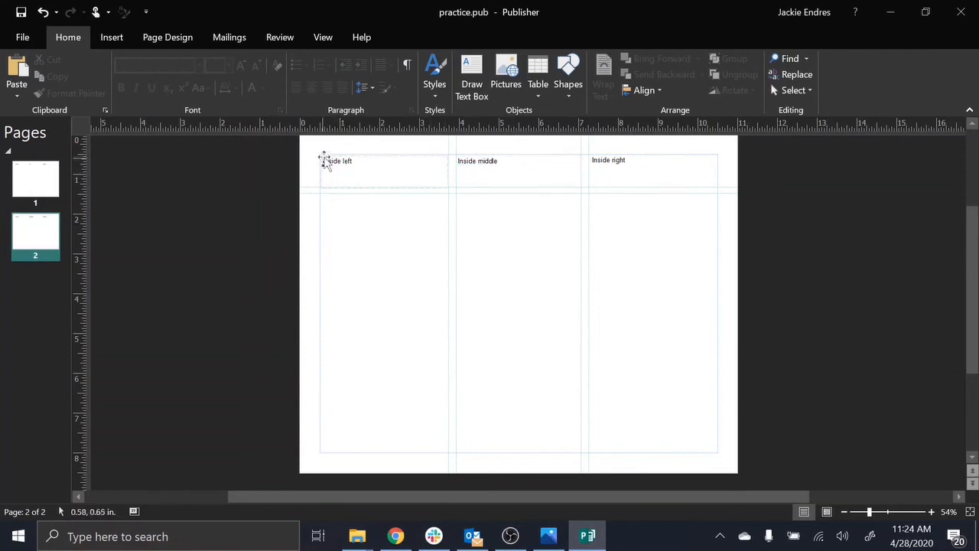
- Shrink the "Inside left" text box to about 1.09 × 0.33 in and move it above the page margin
{"action": "left_click", "coordinate": [443, 188]}
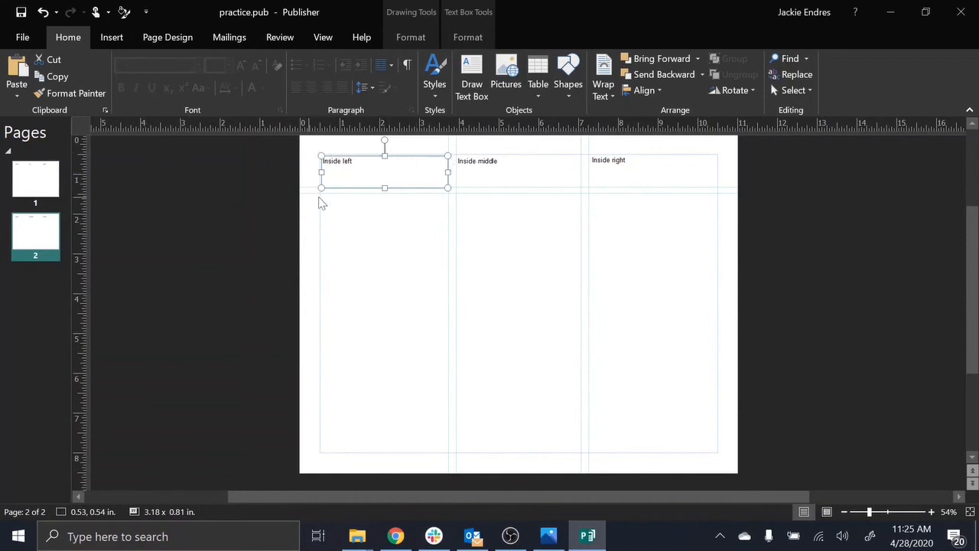
{"action": "left_click_drag", "start_coordinate": [448, 187], "coordinate": [363, 166]}
{"action": "mouse_move", "coordinate": [358, 167]}
{"action": "left_mouse_down"}
{"action": "mouse_move", "coordinate": [349, 145]}
{"action": "mouse_move", "coordinate": [354, 153]}
{"action": "left_mouse_up"}
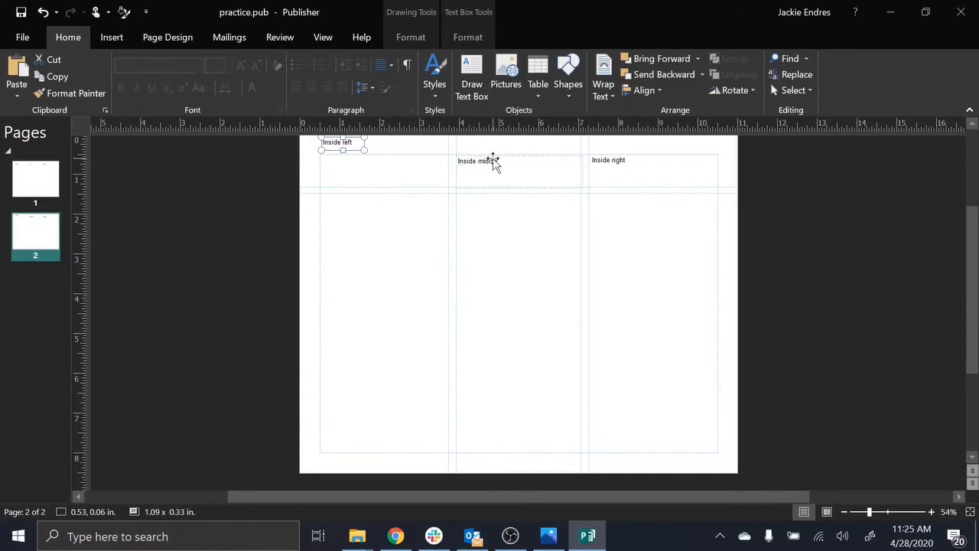
- Shrink the "Inside middle" text box to about 1.17 × 0.30 in and move it above the margin in its column
{"action": "left_click", "coordinate": [533, 189]}
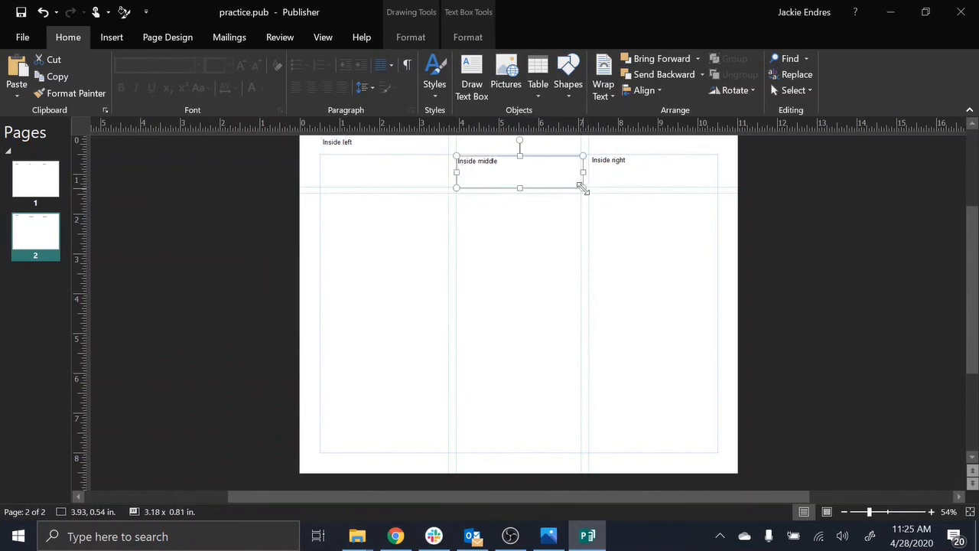
{"action": "left_click_drag", "start_coordinate": [583, 188], "coordinate": [502, 168]}
{"action": "left_click_drag", "start_coordinate": [502, 170], "coordinate": [503, 169]}
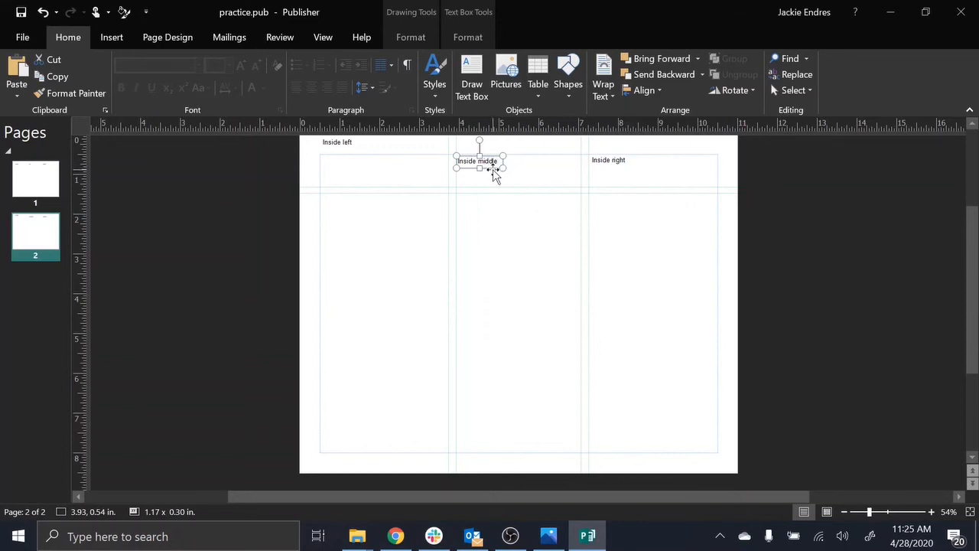
{"action": "left_click_drag", "start_coordinate": [492, 166], "coordinate": [495, 150]}
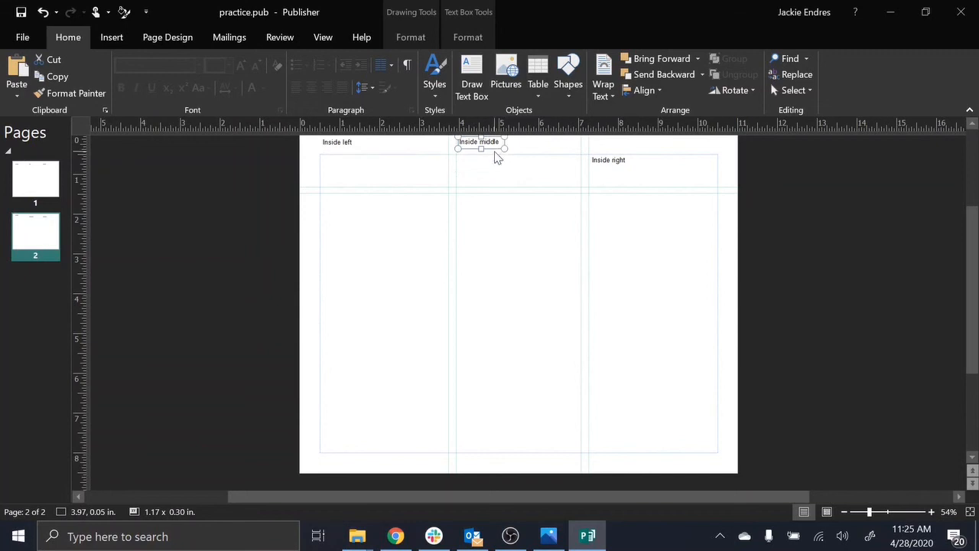
- Shrink the "Inside right" text box to about 1.14 × 0.31 in and move it above the margin in its column
{"action": "left_click", "coordinate": [616, 162]}
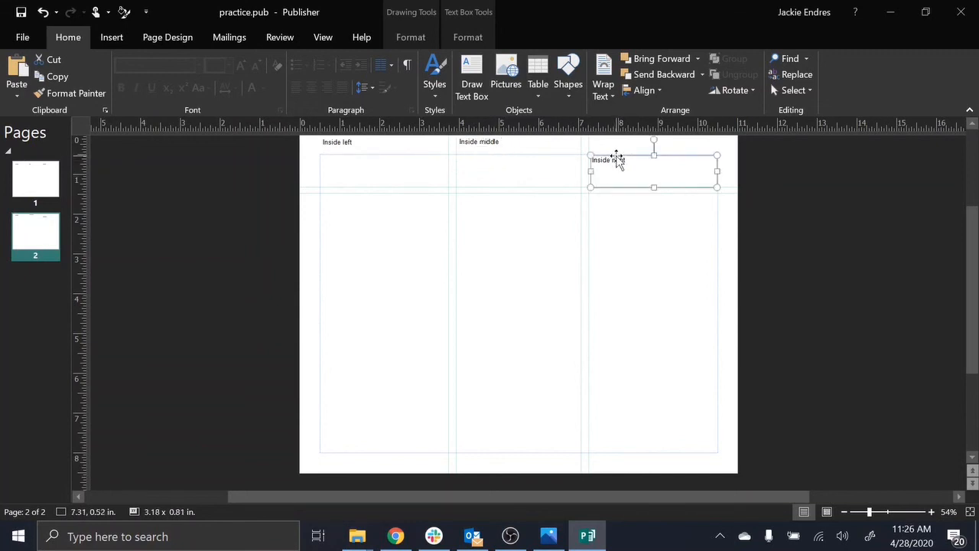
{"action": "left_click_drag", "start_coordinate": [715, 188], "coordinate": [635, 168]}
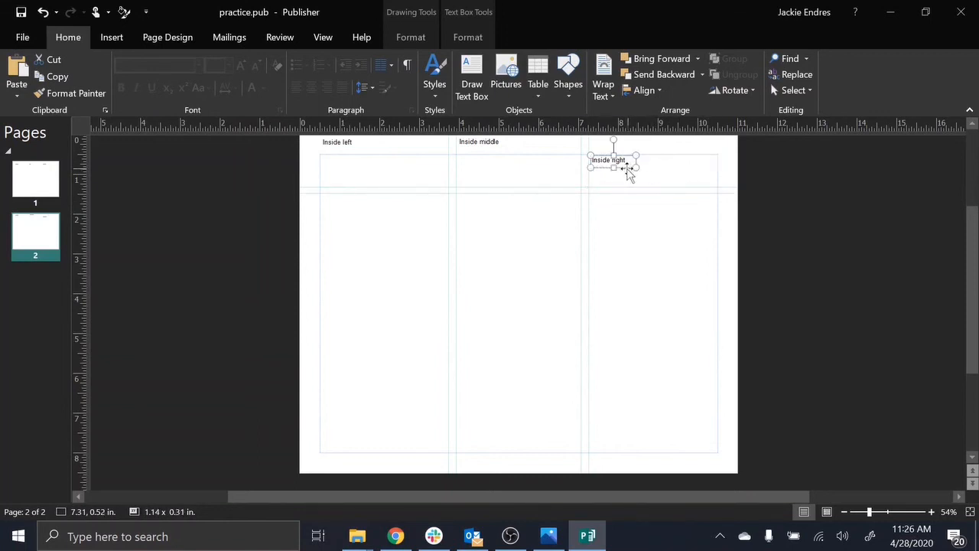
{"action": "left_click_drag", "start_coordinate": [627, 169], "coordinate": [634, 150]}
{"action": "left_click", "coordinate": [202, 243]}
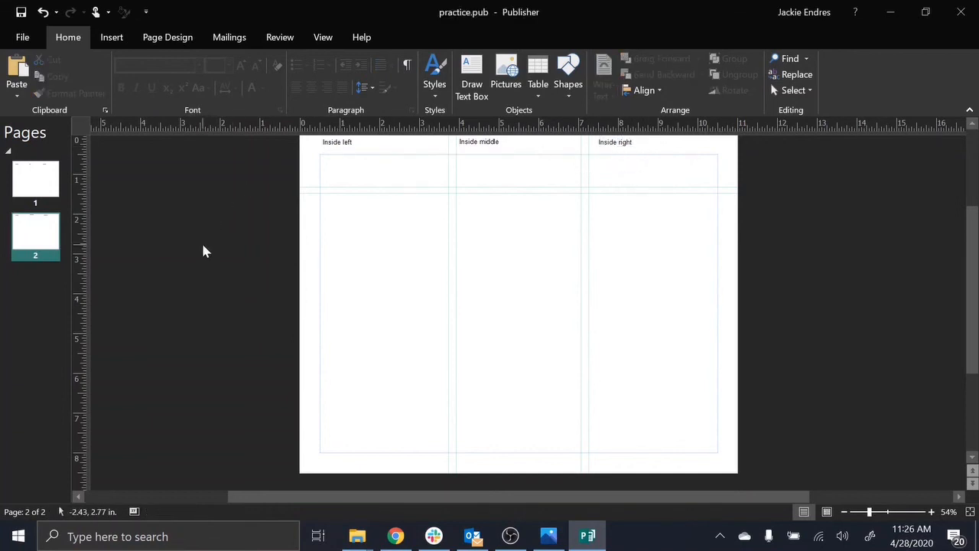
- On page 1, shrink the "Right flap" box to about 1.04 × 0.34 in and "back" to about 0.65 × 0.37 in, moving both above the margin
{"action": "left_click", "coordinate": [40, 193]}
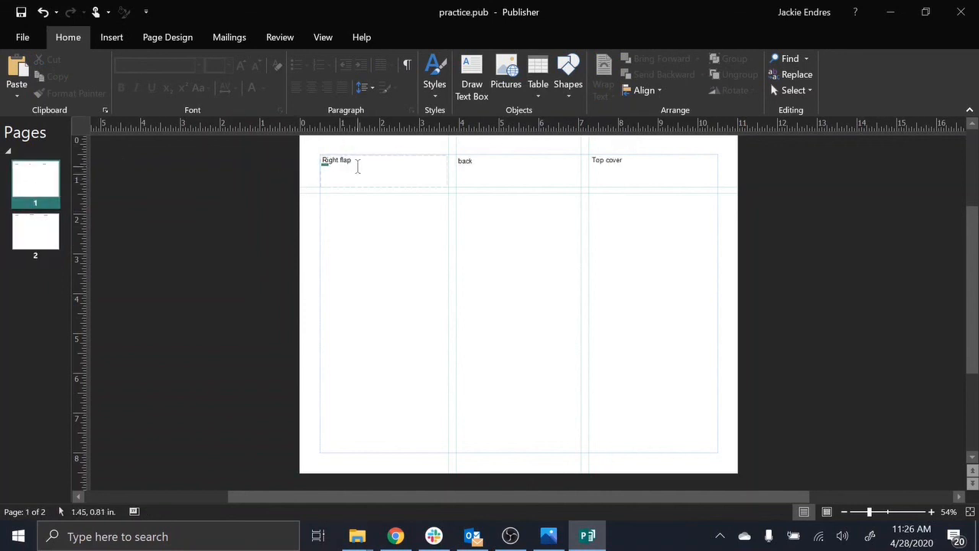
{"action": "left_click", "coordinate": [406, 188]}
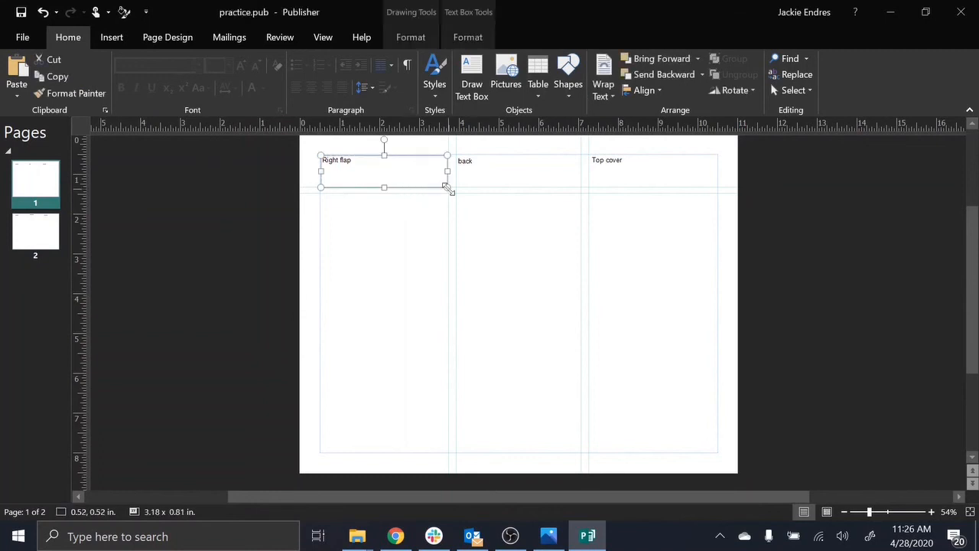
{"action": "left_click_drag", "start_coordinate": [447, 189], "coordinate": [350, 153]}
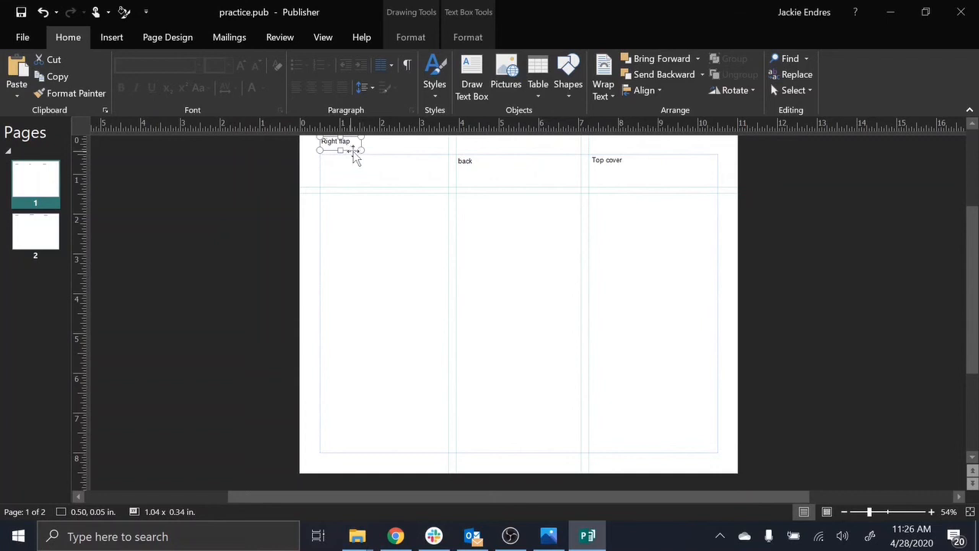
{"action": "left_click", "coordinate": [468, 159]}
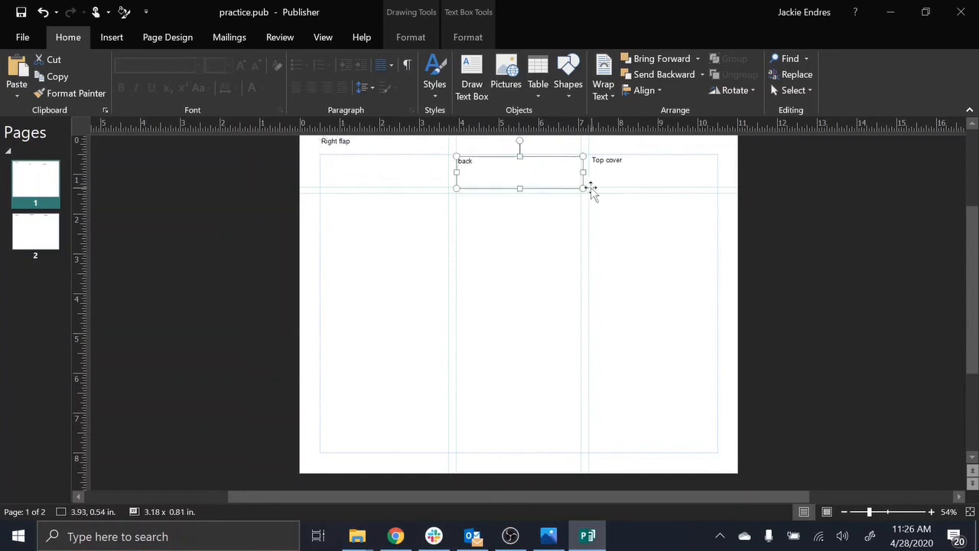
{"action": "left_click_drag", "start_coordinate": [583, 188], "coordinate": [476, 110]}
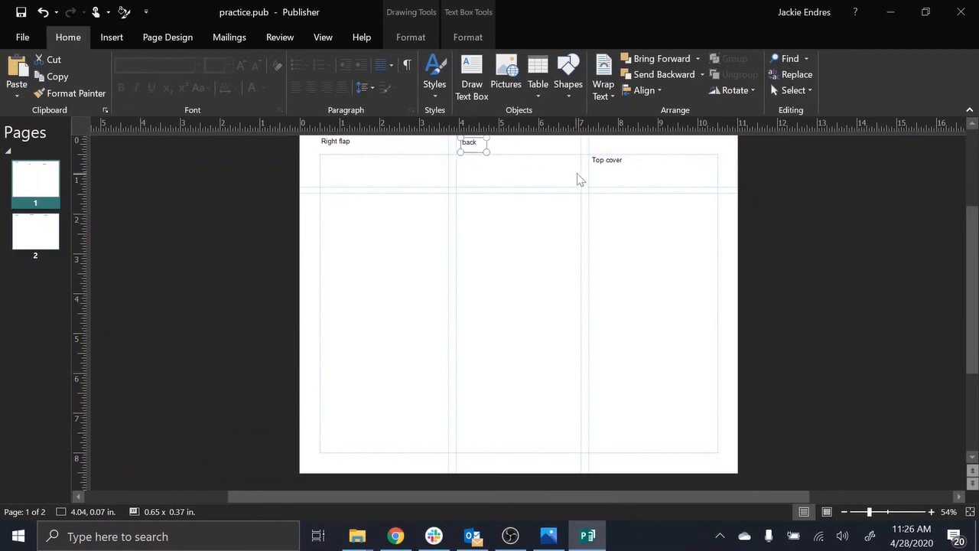
- Shrink page 1's "Top cover" text box to about 0.96 × 0.32 in and move it above the margin
{"action": "left_click", "coordinate": [608, 161]}
{"action": "left_click_drag", "start_coordinate": [721, 192], "coordinate": [636, 173]}
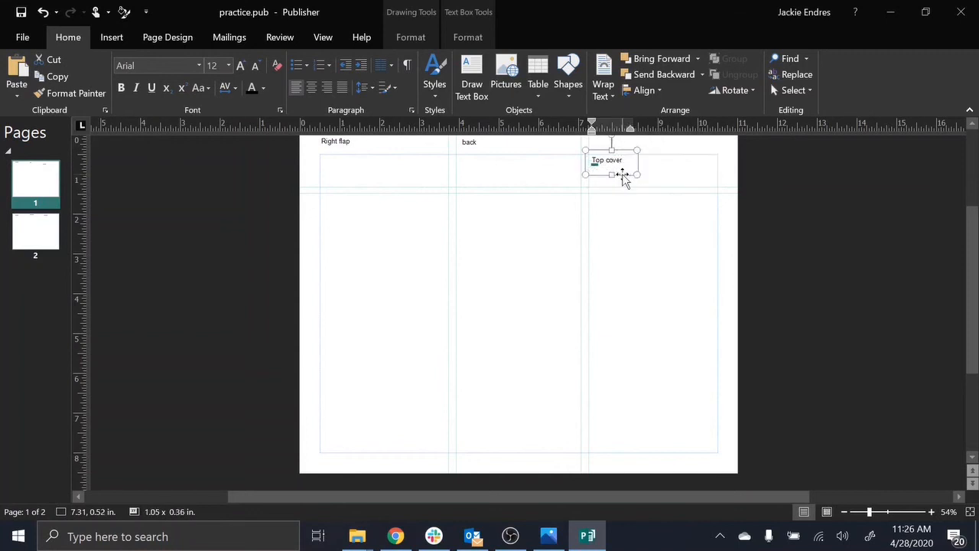
{"action": "left_click_drag", "start_coordinate": [634, 171], "coordinate": [630, 168]}
{"action": "left_click", "coordinate": [623, 153]}
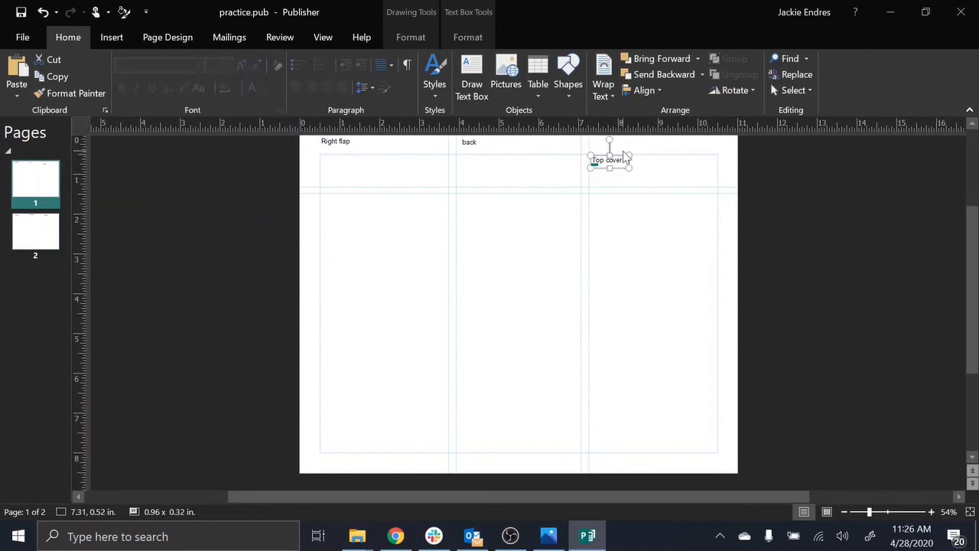
{"action": "left_click_drag", "start_coordinate": [619, 169], "coordinate": [622, 150]}
{"action": "left_click", "coordinate": [729, 238]}
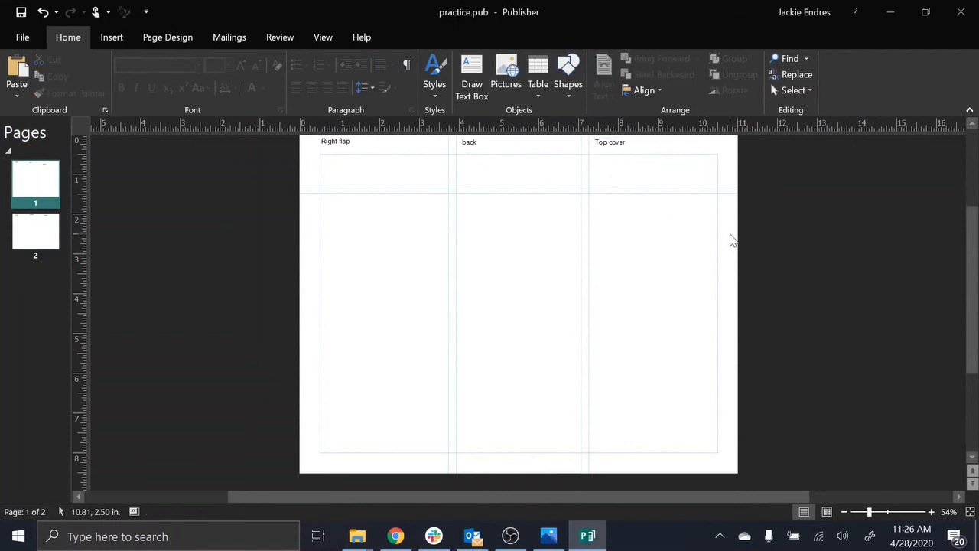
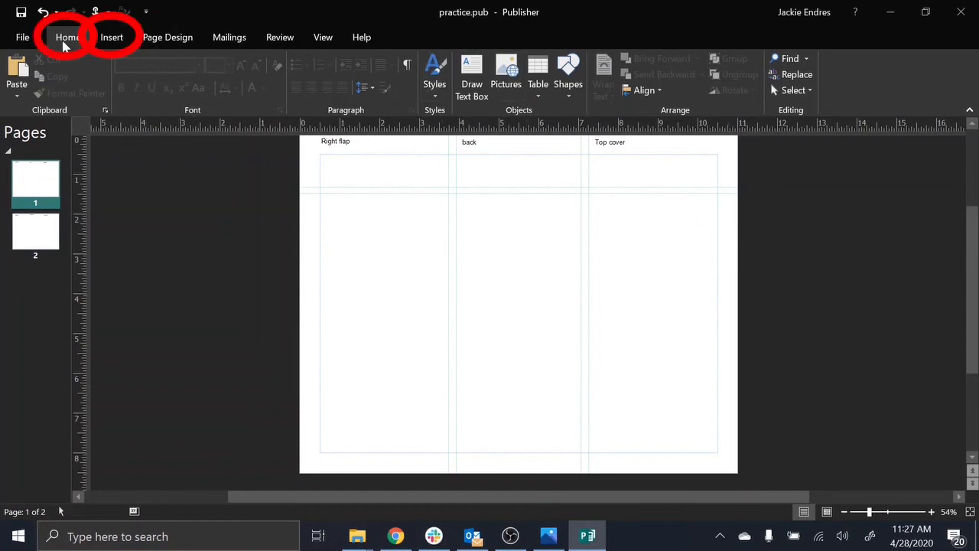
{"action": "left_click", "coordinate": [126, 43]}
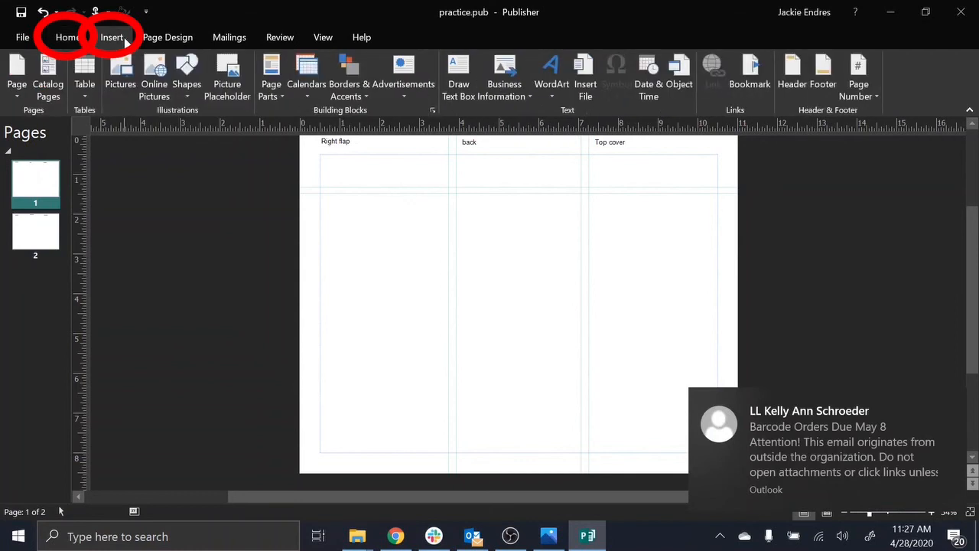
{"action": "left_click", "coordinate": [76, 45]}
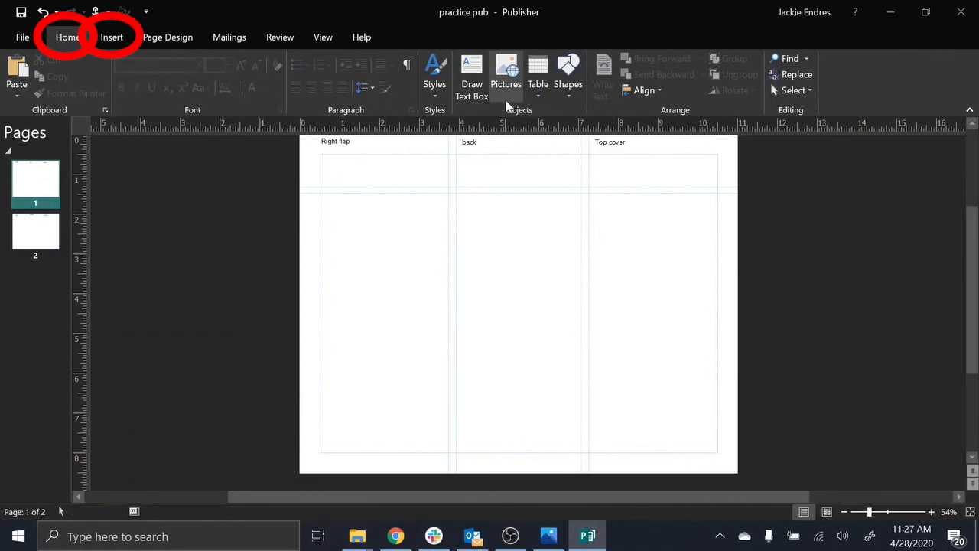
- Draw a text box about 3.23 × 0.78 in across the heading area under the "Top cover" label and enter "Cute Dogs"
{"action": "left_click", "coordinate": [112, 37]}
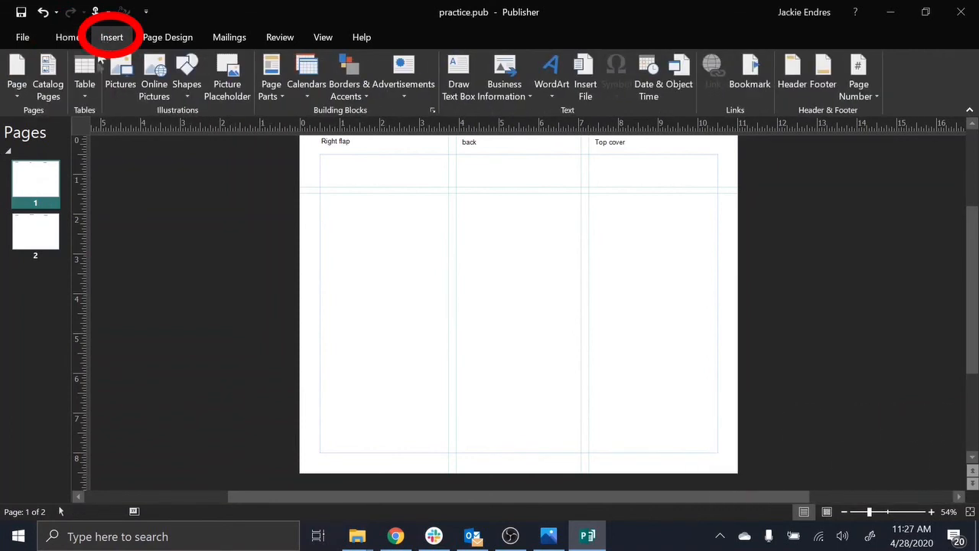
{"action": "left_click", "coordinate": [461, 88]}
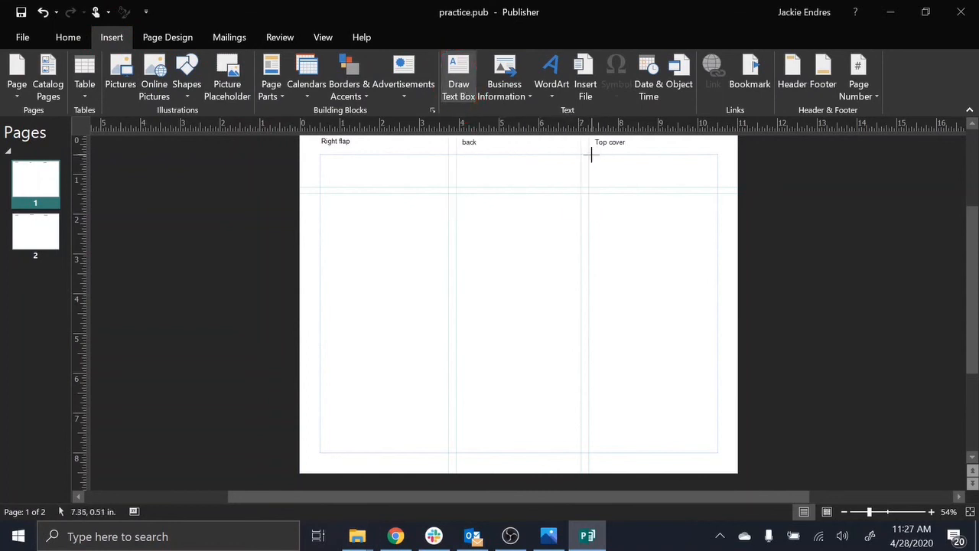
{"action": "left_click_drag", "start_coordinate": [589, 155], "coordinate": [718, 186]}
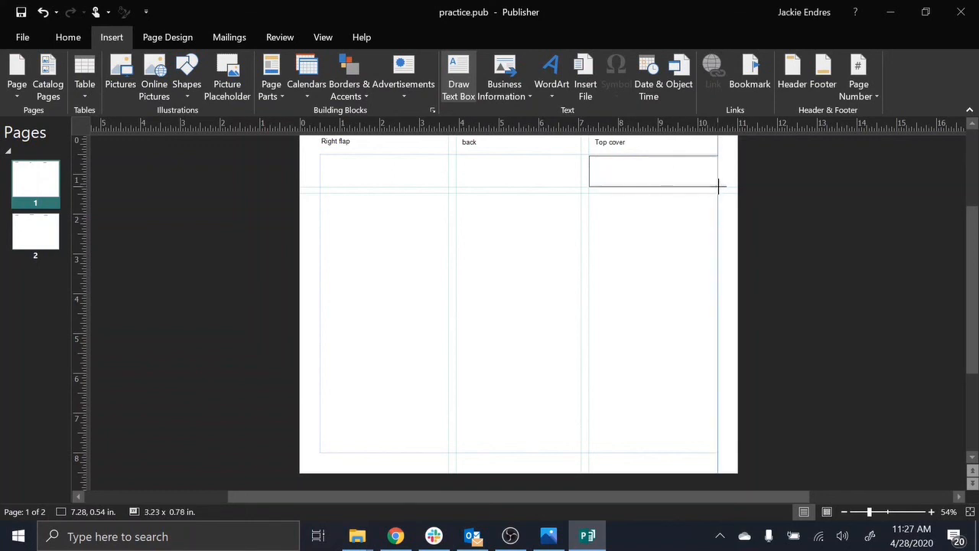
{"action": "left_click_drag", "start_coordinate": [718, 186], "coordinate": [718, 186]}
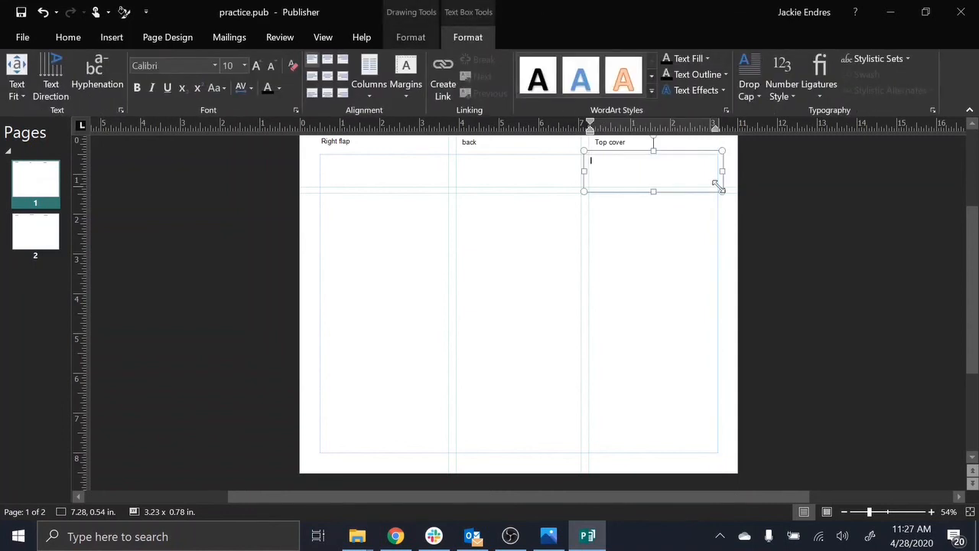
{"action": "type", "text": "Cute Dogs"}
{"action": "left_click", "coordinate": [661, 255]}
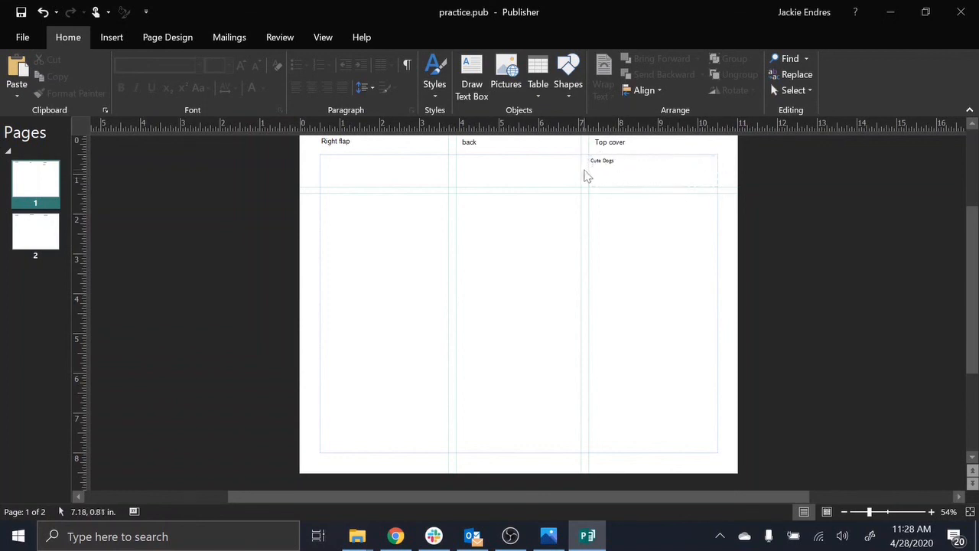
- Change the font of the "Cute Dogs" title text on the top cover to Arial
{"action": "left_click", "coordinate": [623, 160]}
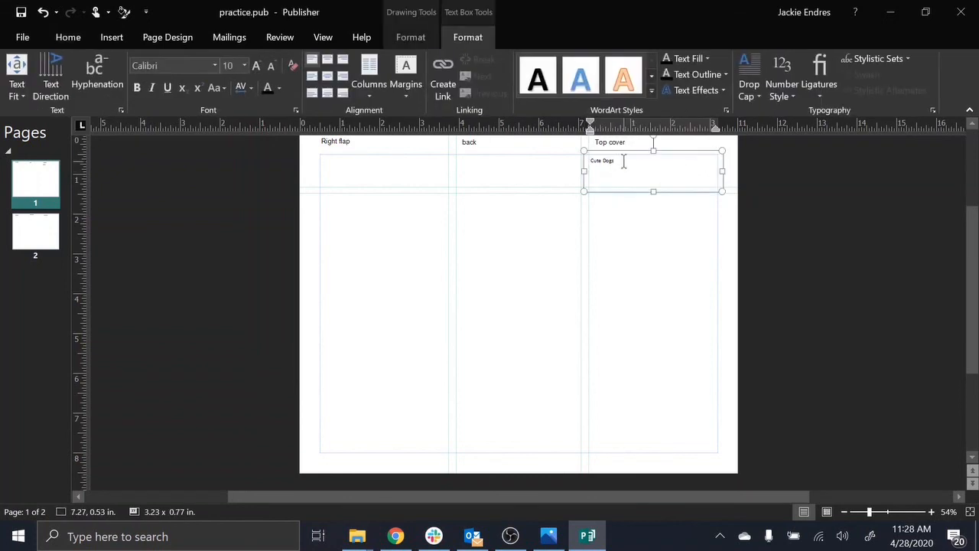
{"action": "left_click_drag", "start_coordinate": [618, 161], "coordinate": [585, 165]}
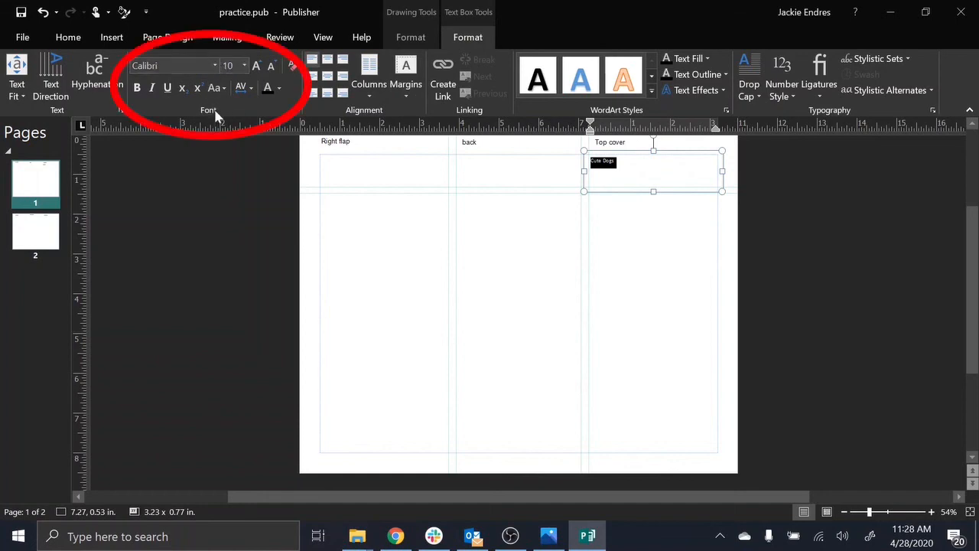
{"action": "left_click", "coordinate": [215, 66]}
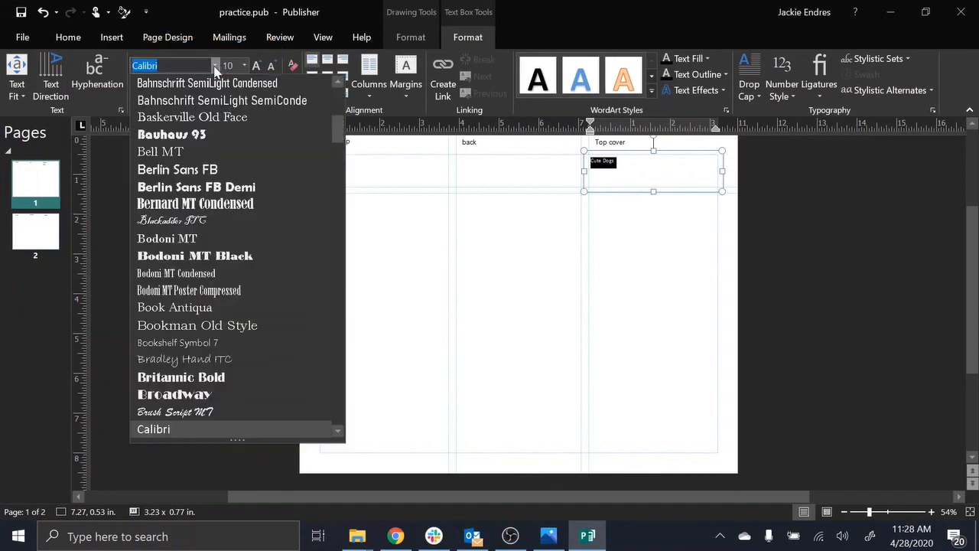
{"action": "left_click_drag", "start_coordinate": [335, 128], "coordinate": [339, 94]}
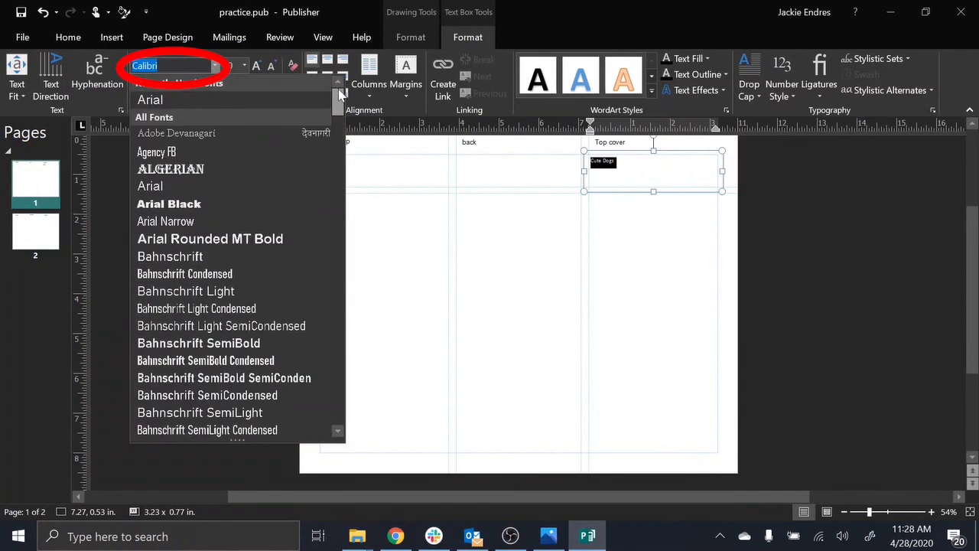
{"action": "left_click", "coordinate": [243, 102]}
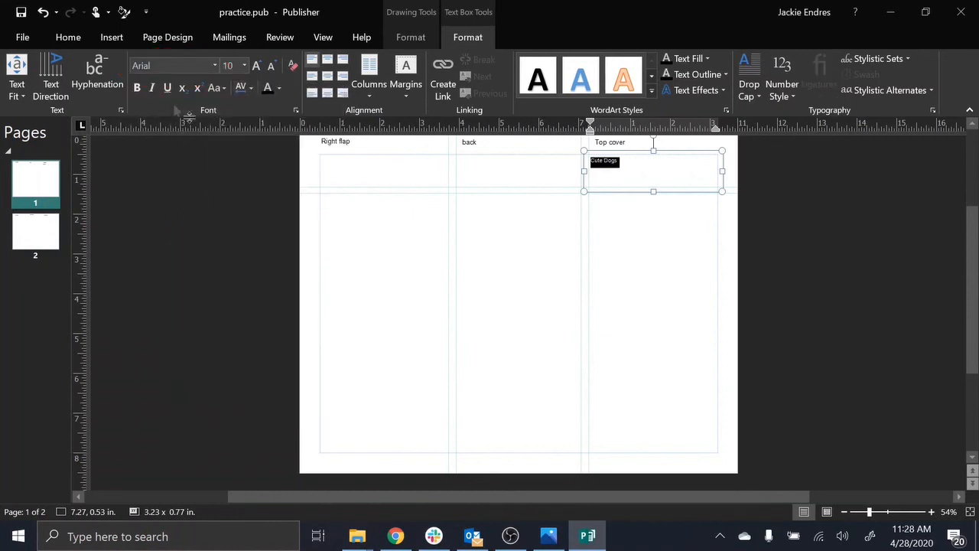
- Enlarge the "Cute Dogs" title text to a font size of 48 and deselect its text box
{"action": "left_click", "coordinate": [244, 66]}
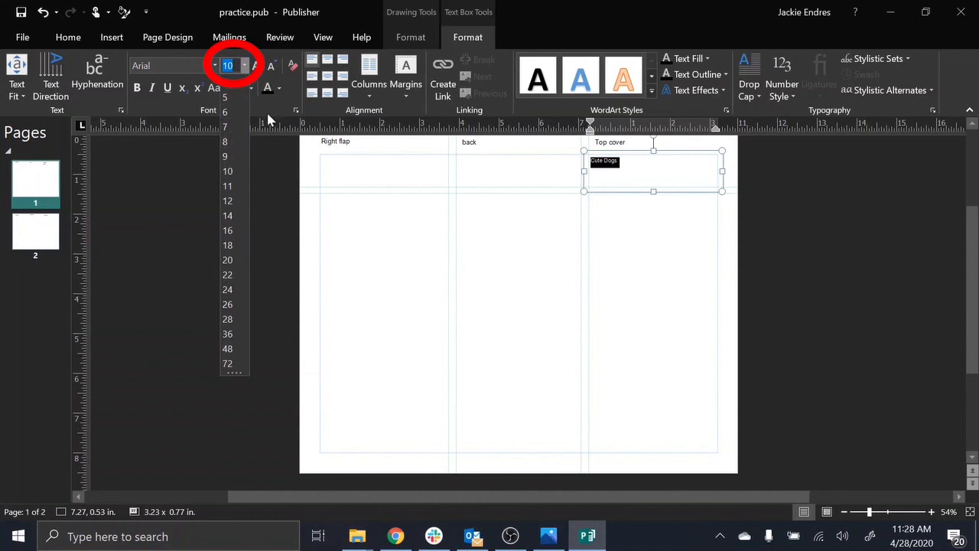
{"action": "left_click", "coordinate": [284, 166]}
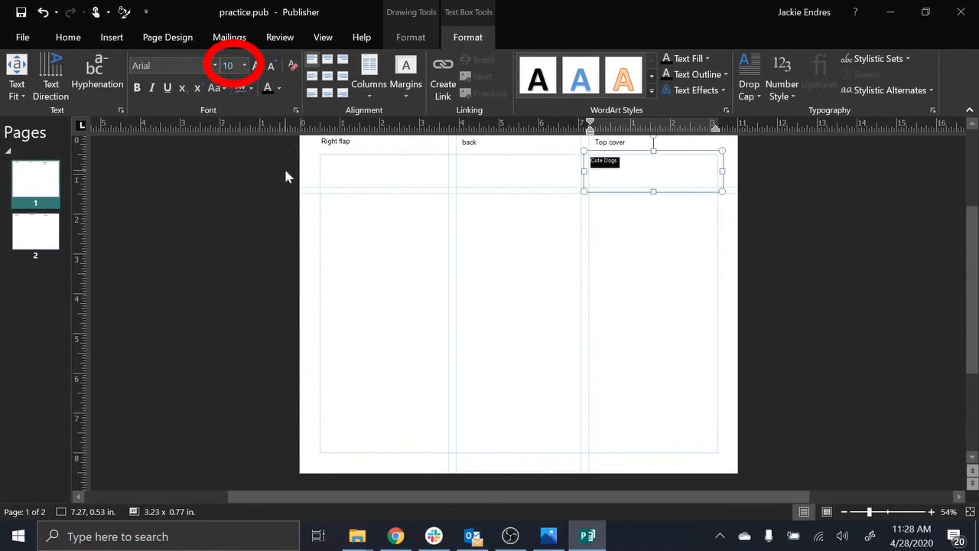
{"action": "left_click", "coordinate": [257, 68]}
{"action": "left_click", "coordinate": [257, 66]}
{"action": "left_click", "coordinate": [257, 66]}
{"action": "left_click", "coordinate": [257, 66]}
{"action": "left_click", "coordinate": [257, 66]}
{"action": "left_click", "coordinate": [257, 67]}
{"action": "left_click", "coordinate": [257, 66]}
{"action": "left_click", "coordinate": [257, 66]}
{"action": "left_click", "coordinate": [257, 66]}
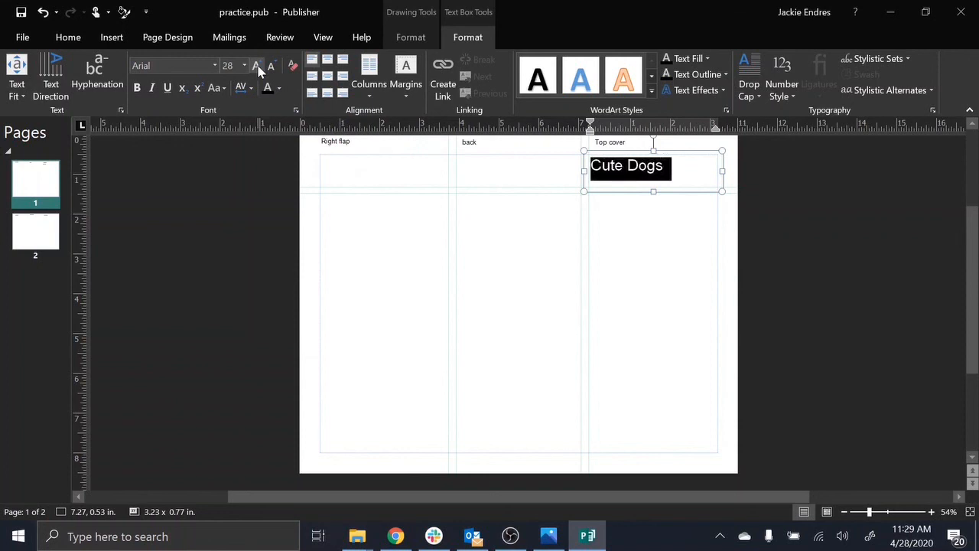
{"action": "left_click", "coordinate": [256, 66]}
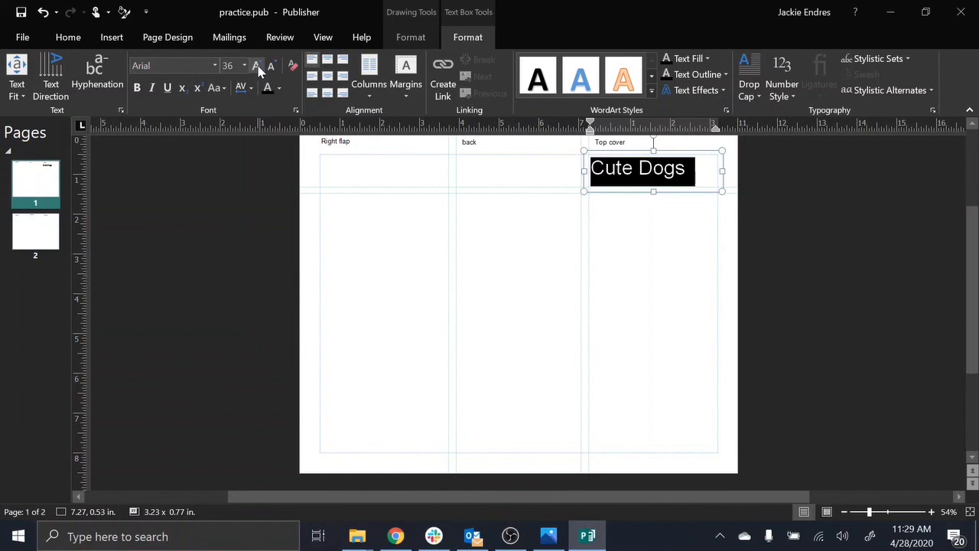
{"action": "left_click", "coordinate": [257, 67]}
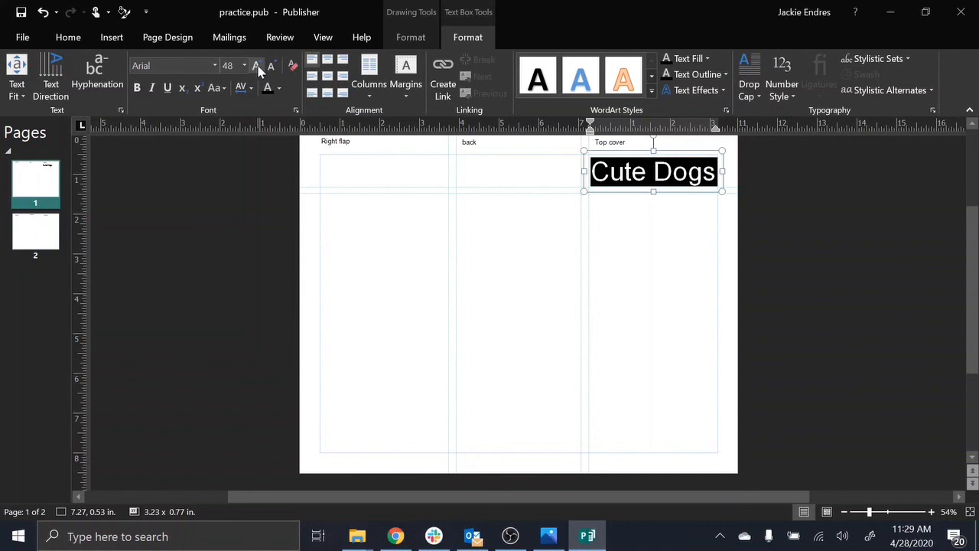
{"action": "right_click", "coordinate": [537, 312]}
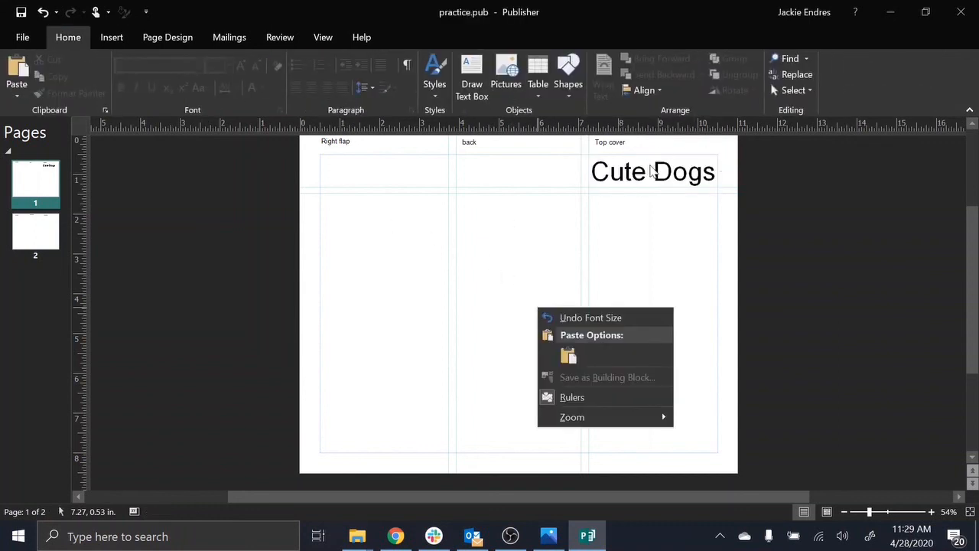
{"action": "left_click", "coordinate": [663, 176]}
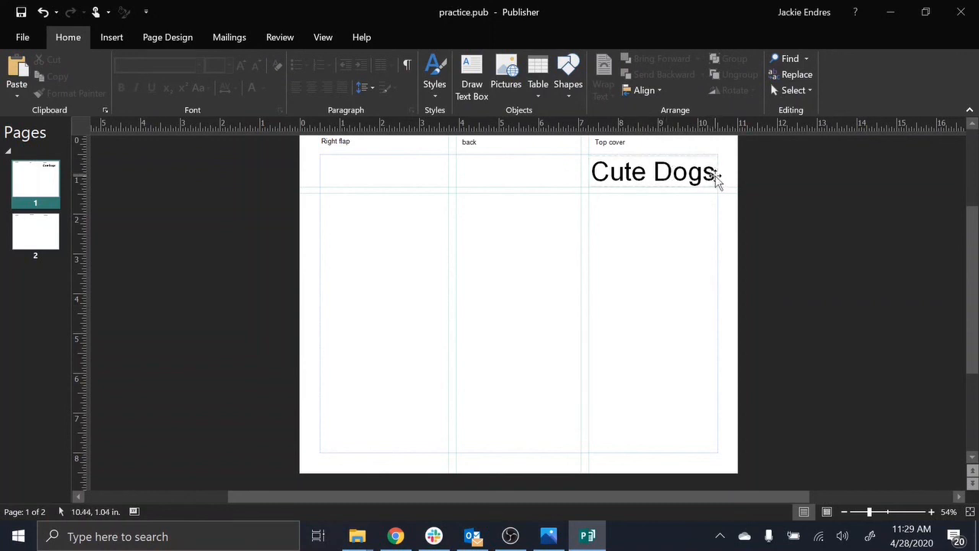
- Make the whole "Cute Dogs" title on the top cover bold
{"action": "left_click_drag", "start_coordinate": [714, 173], "coordinate": [587, 184]}
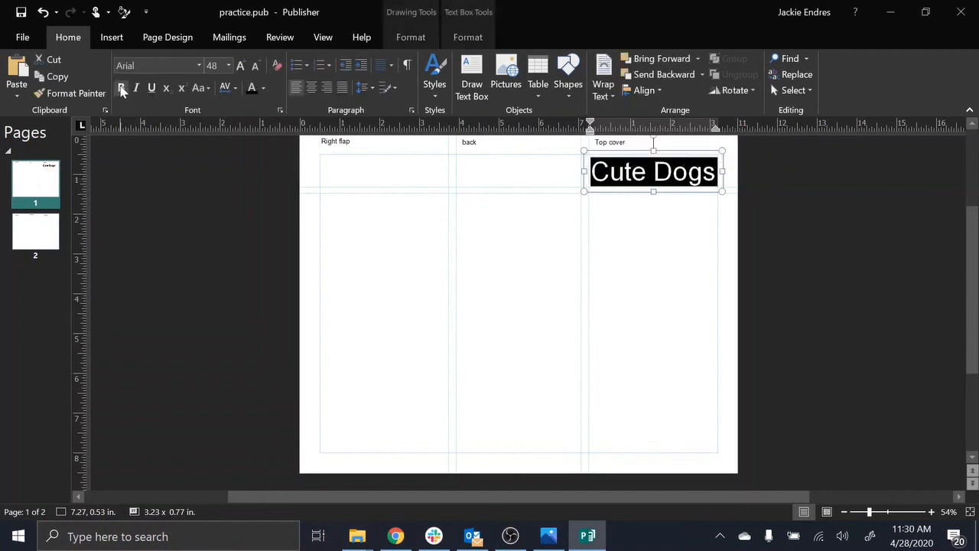
{"action": "left_click", "coordinate": [463, 38]}
{"action": "left_click", "coordinate": [70, 44]}
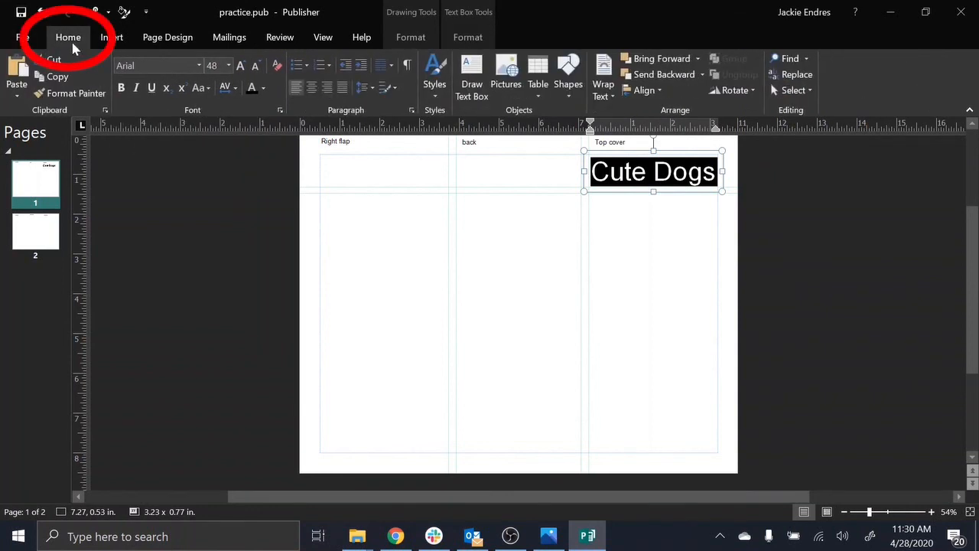
{"action": "left_click", "coordinate": [467, 42]}
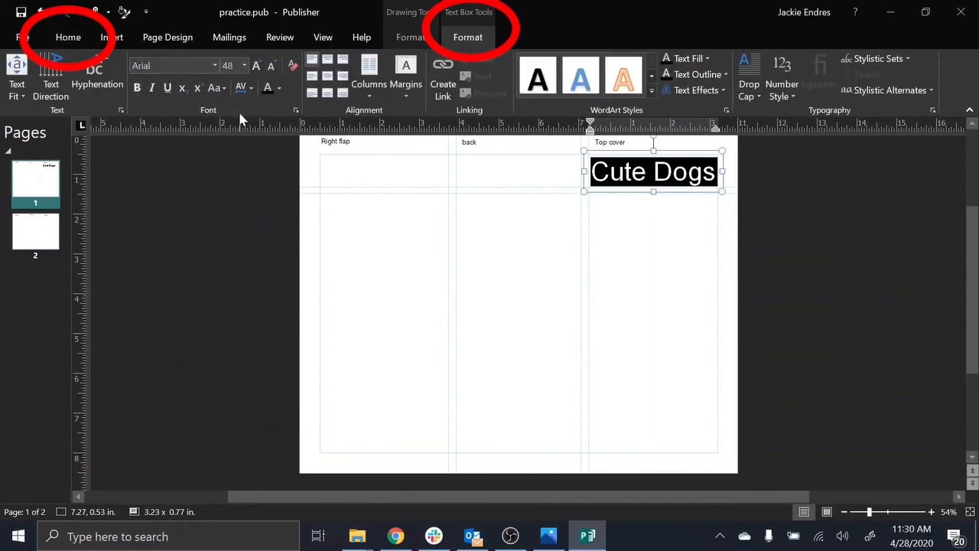
{"action": "left_click", "coordinate": [137, 88]}
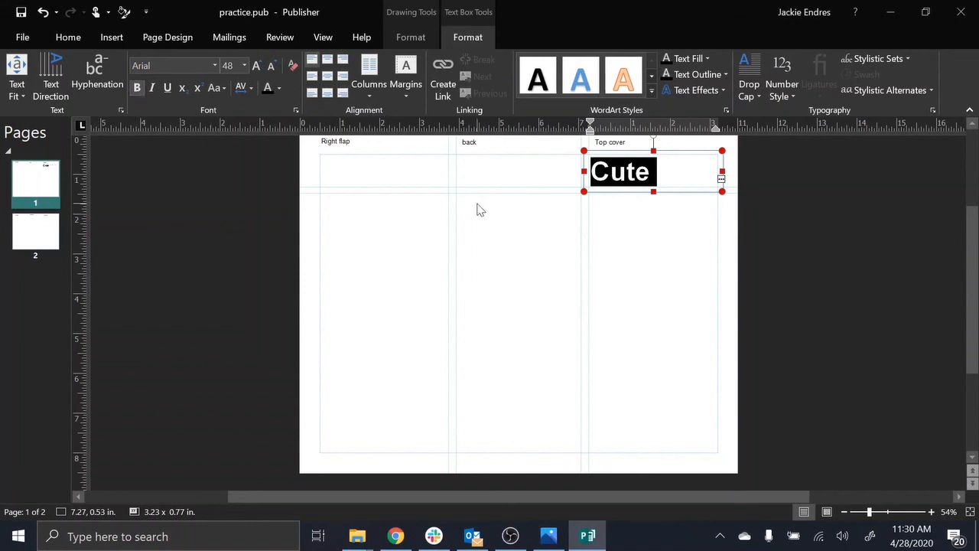
{"action": "left_click", "coordinate": [138, 89]}
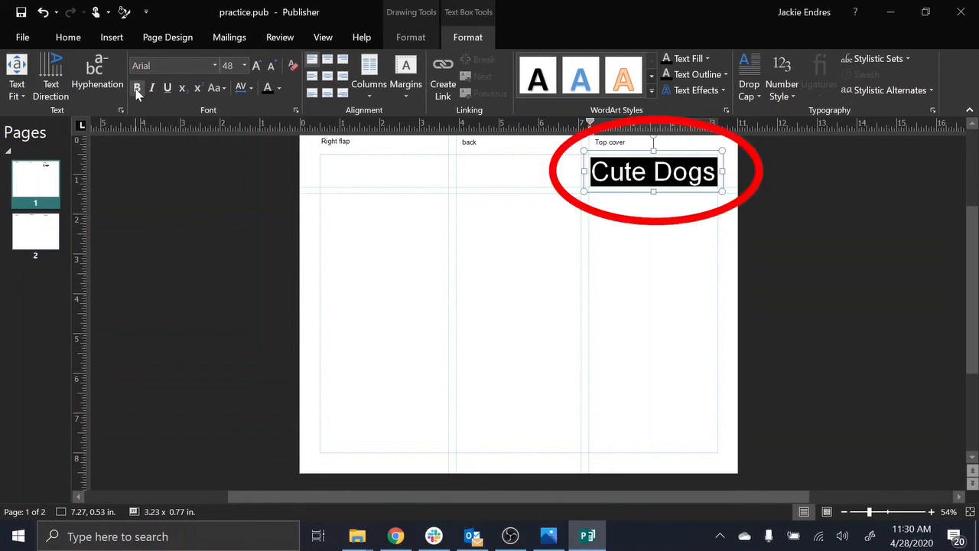
{"action": "left_click", "coordinate": [138, 89]}
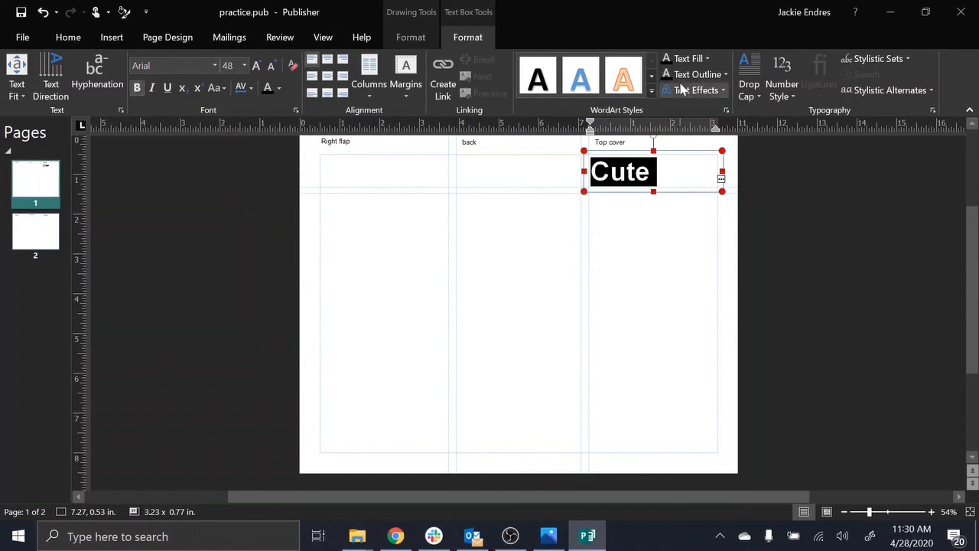
- Try widening the "Cute Dogs" text box to about 3.86 in, and undo the resize
{"action": "left_click", "coordinate": [720, 172]}
{"action": "left_click_drag", "start_coordinate": [720, 172], "coordinate": [750, 173]}
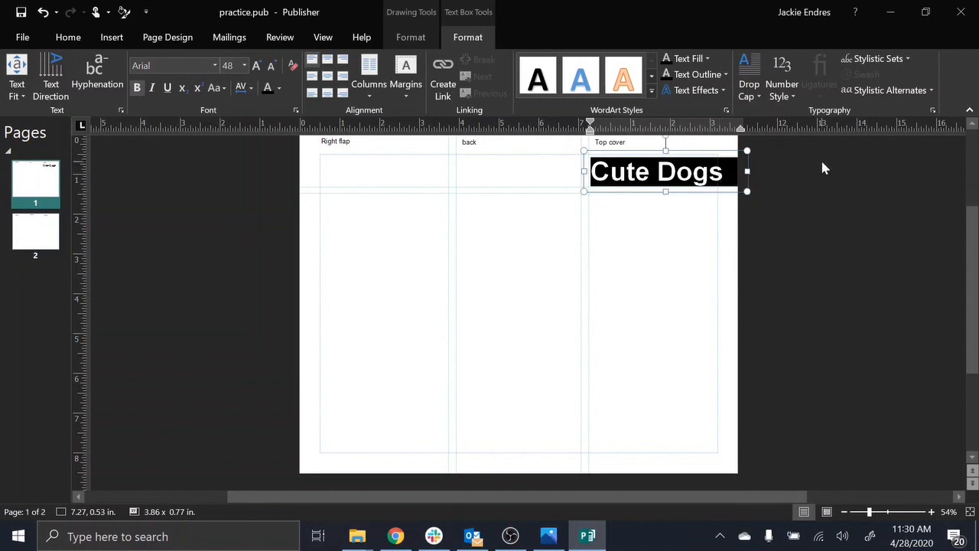
{"action": "key", "text": "ctrl+z"}
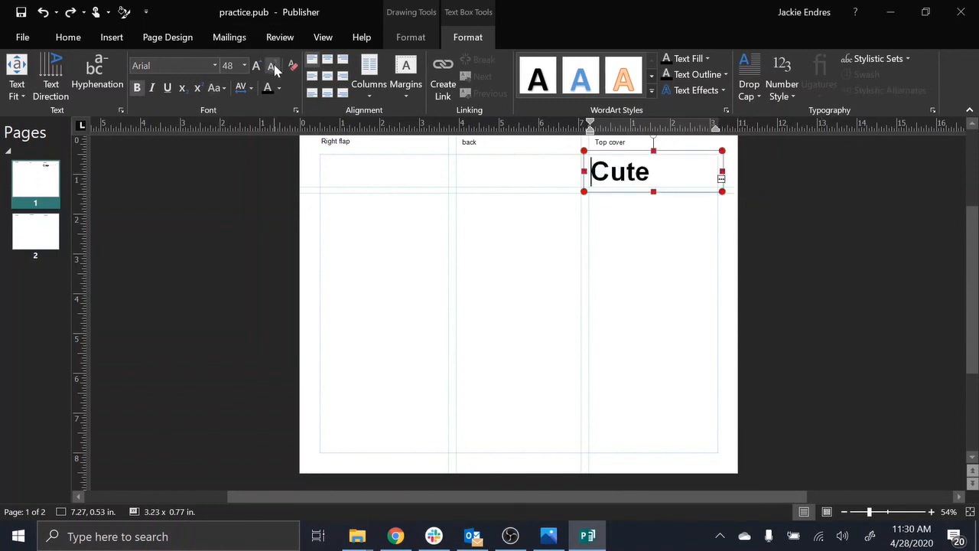
- Select the title text again and reduce its font size to 36, comparing the fit against 48
{"action": "left_click", "coordinate": [626, 174]}
{"action": "double_click", "coordinate": [622, 174]}
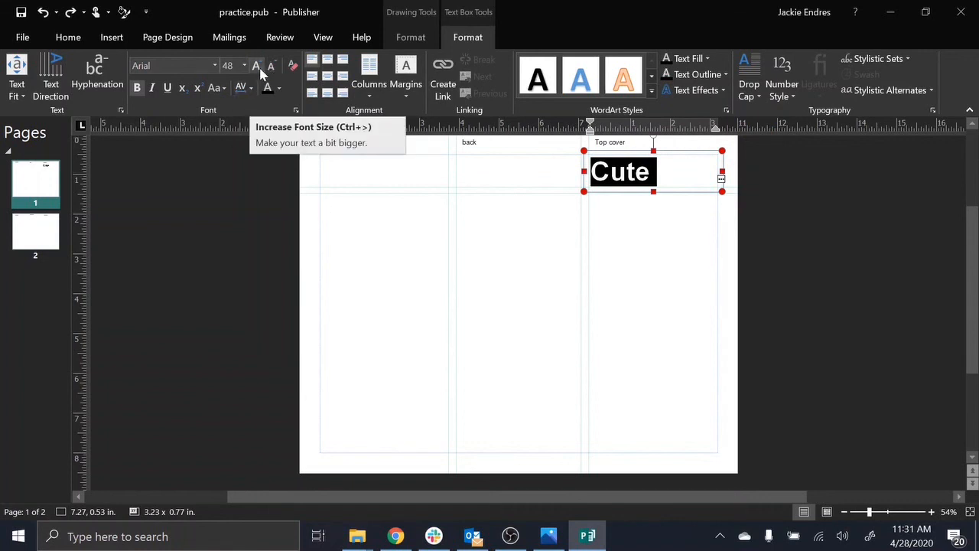
{"action": "left_click", "coordinate": [273, 71]}
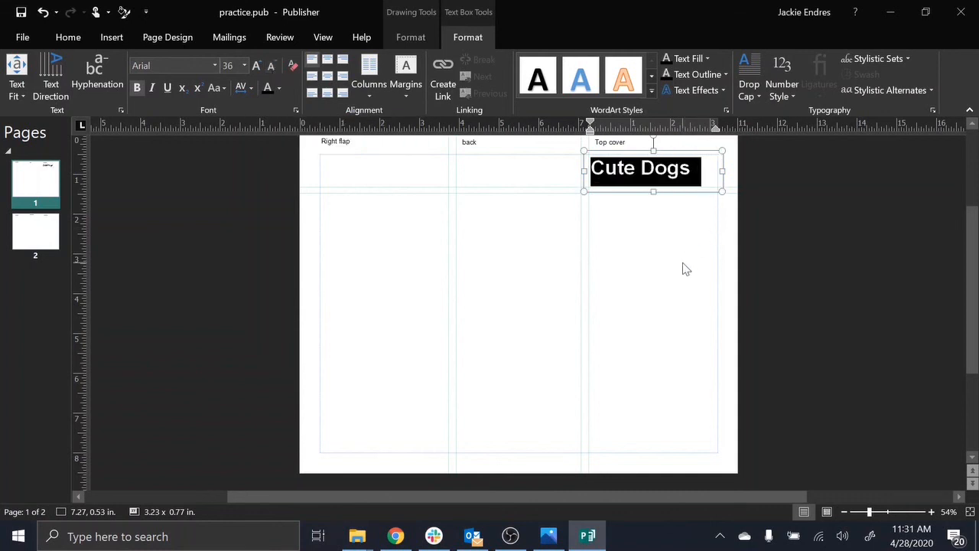
{"action": "left_click", "coordinate": [68, 37]}
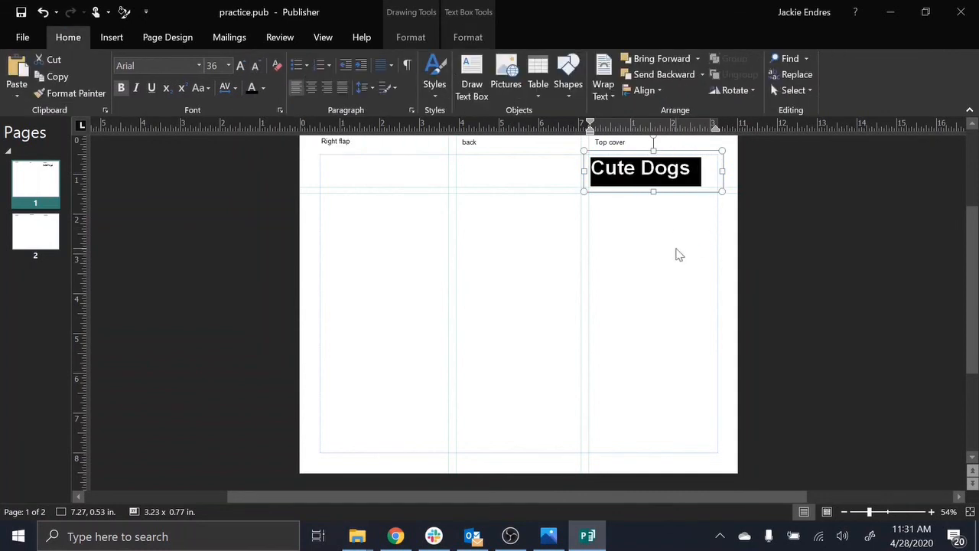
{"action": "left_click", "coordinate": [241, 68]}
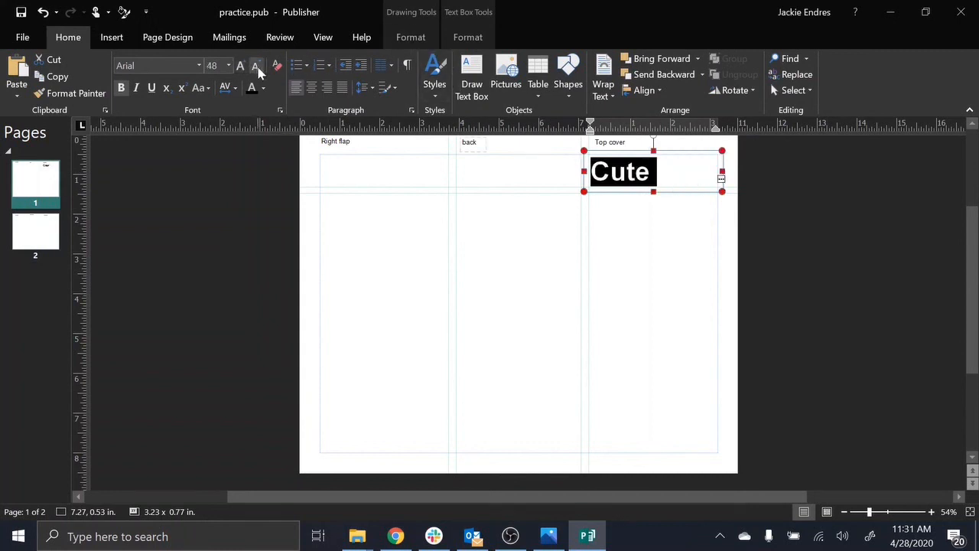
{"action": "left_click", "coordinate": [256, 69]}
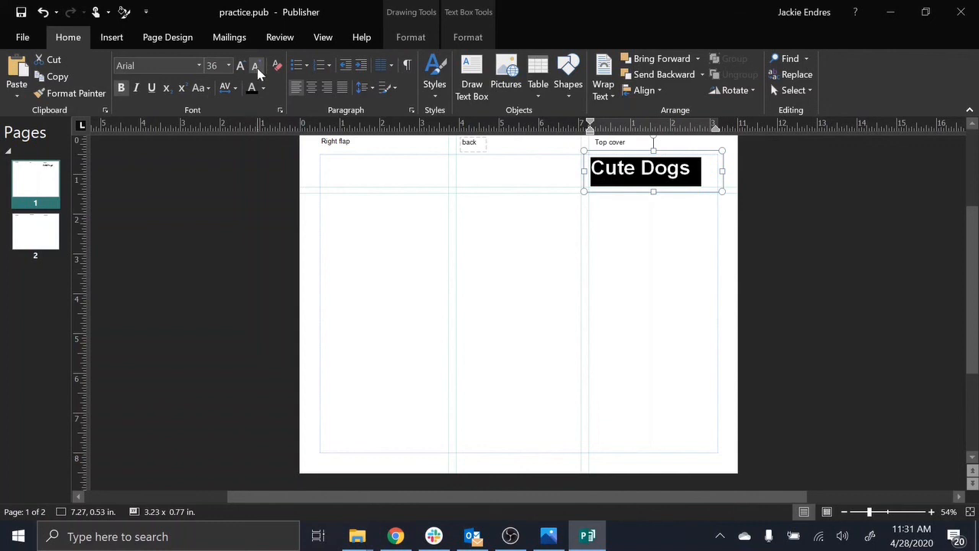
{"action": "left_click", "coordinate": [240, 67]}
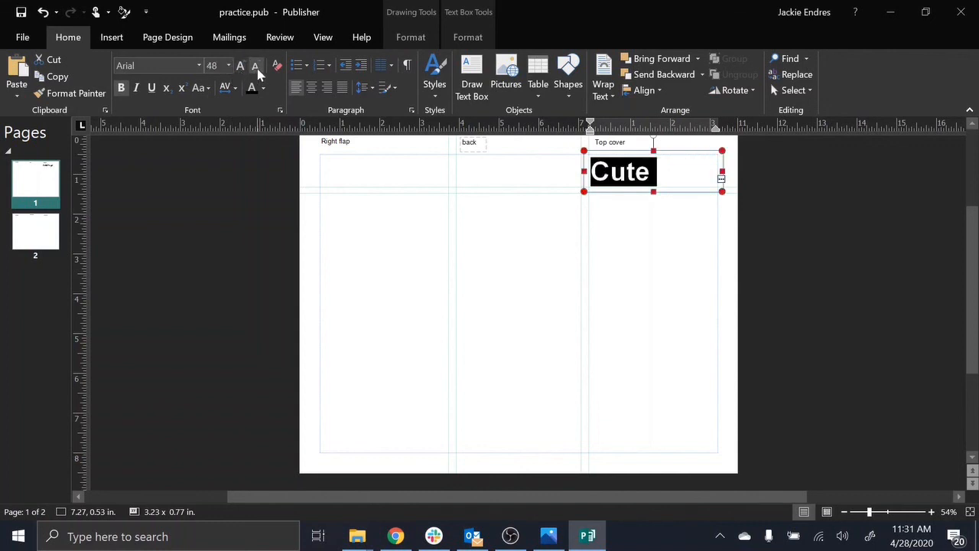
{"action": "left_click", "coordinate": [258, 70]}
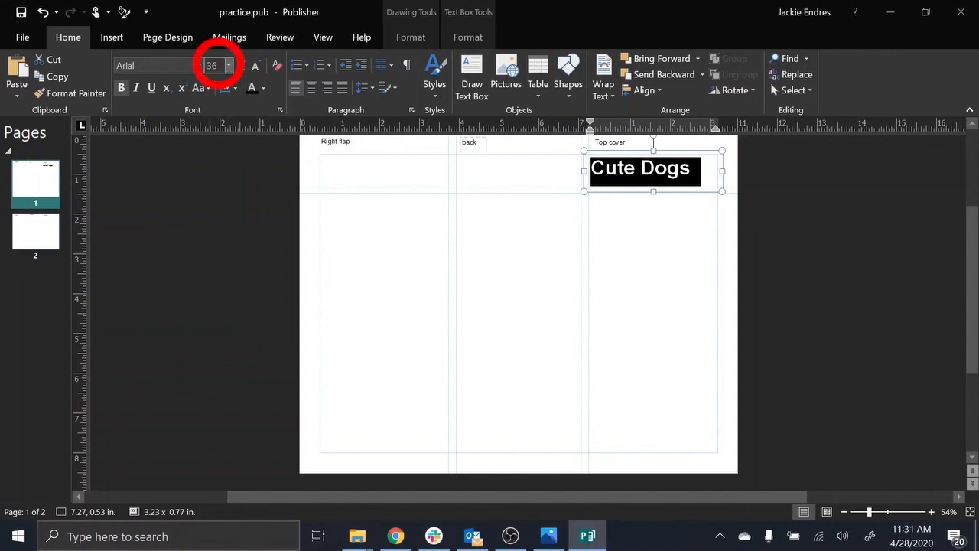
- Try font sizes 40, 42, 43 and 44 on the bold "Cute Dogs" title
{"action": "left_click", "coordinate": [229, 67]}
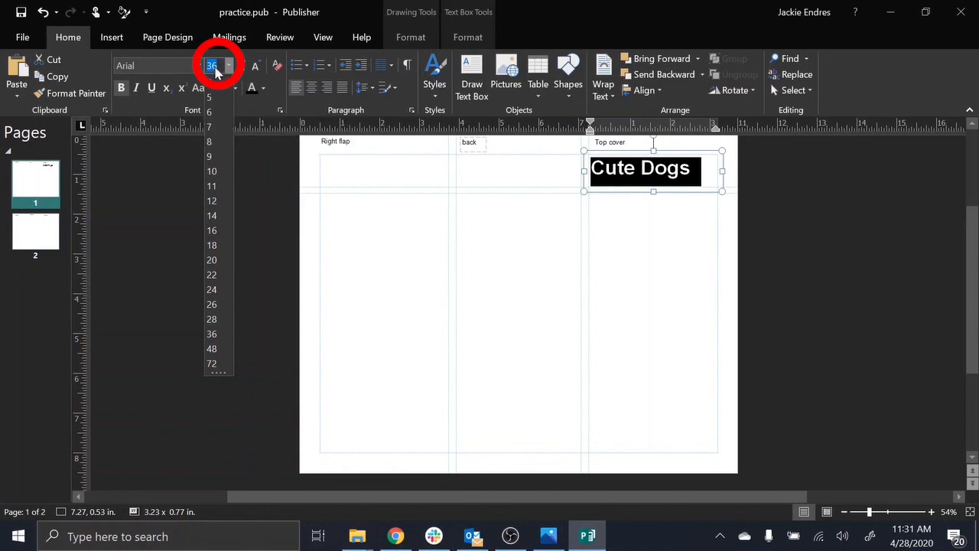
{"action": "type", "text": "40"}
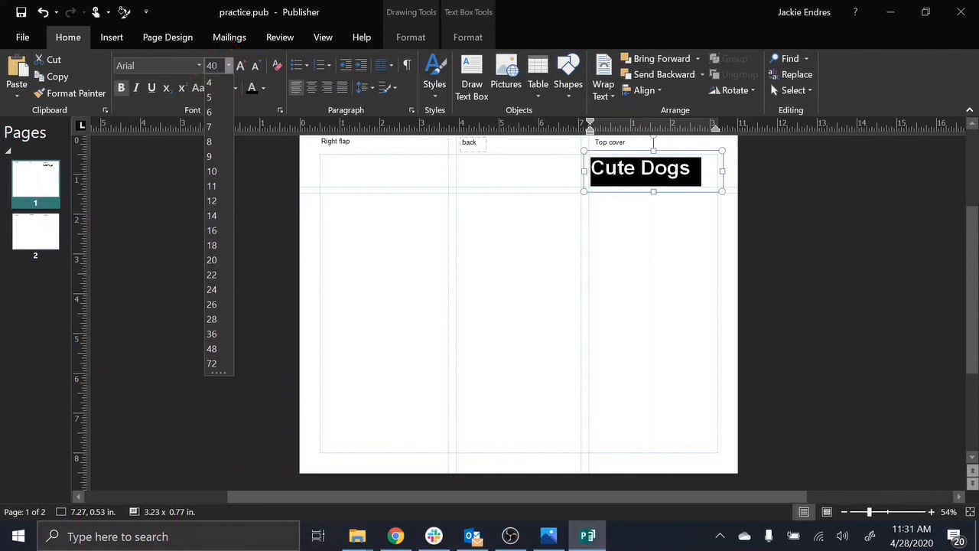
{"action": "key", "text": "Return"}
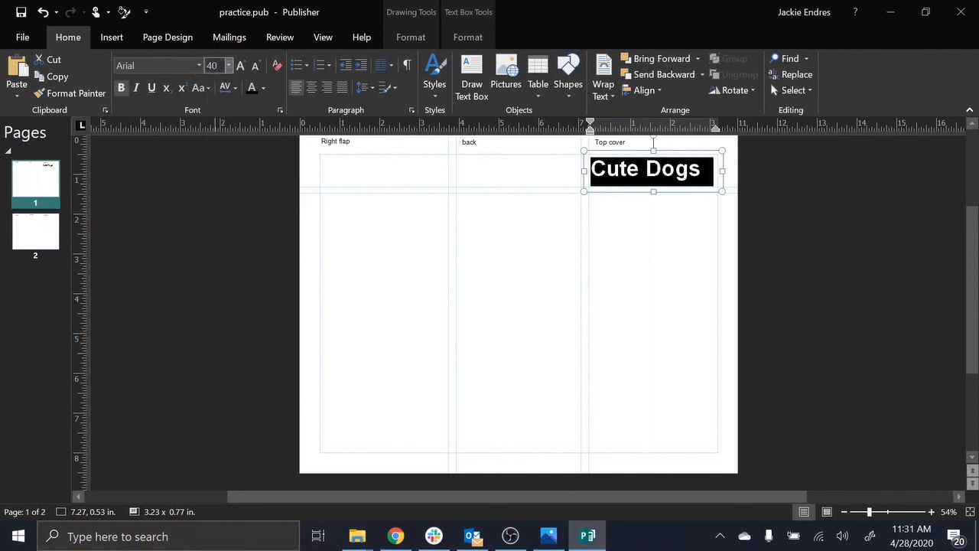
{"action": "key", "text": "ctrl+shift+p"}
{"action": "type", "text": "42"}
{"action": "key", "text": "Return"}
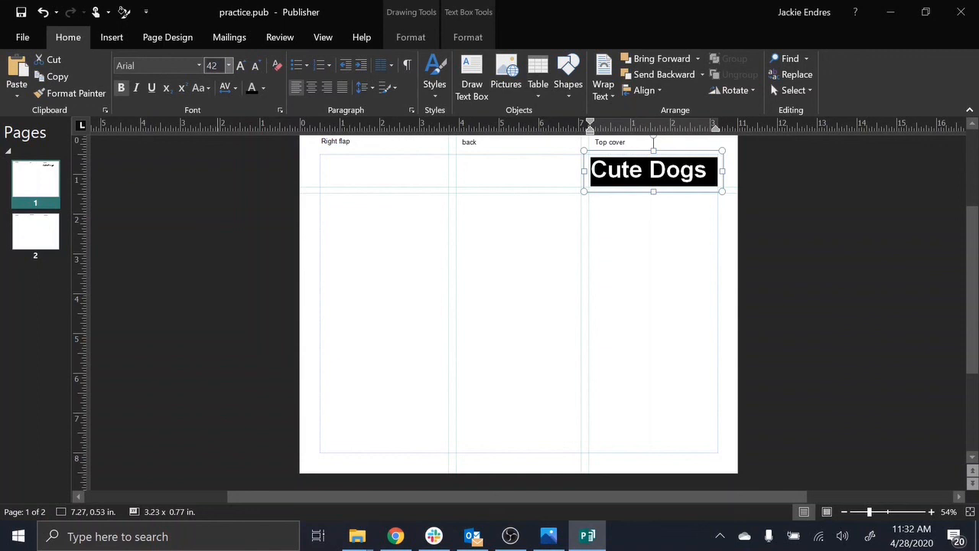
{"action": "left_click", "coordinate": [213, 66]}
{"action": "type", "text": "43"}
{"action": "key", "text": "Return"}
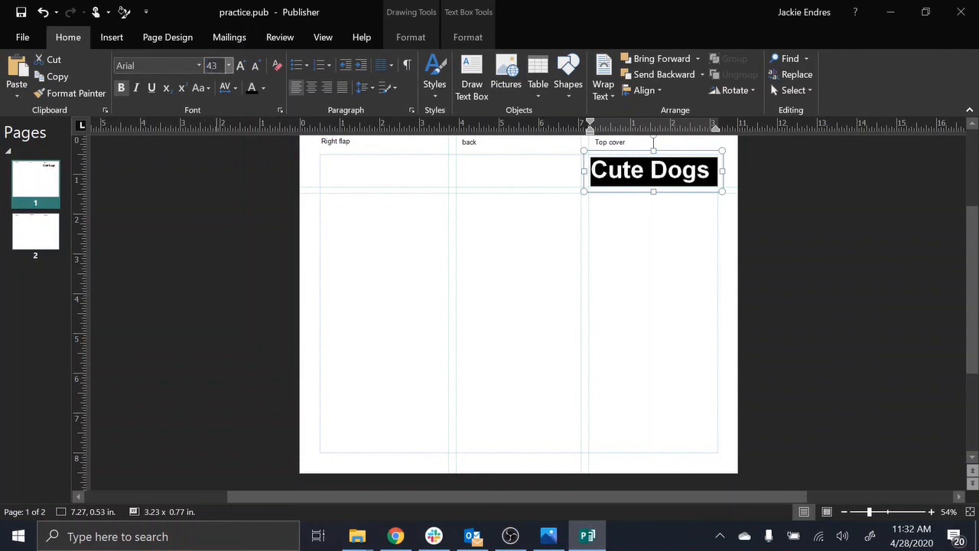
{"action": "left_click", "coordinate": [214, 66]}
{"action": "type", "text": "44"}
{"action": "key", "text": "Return"}
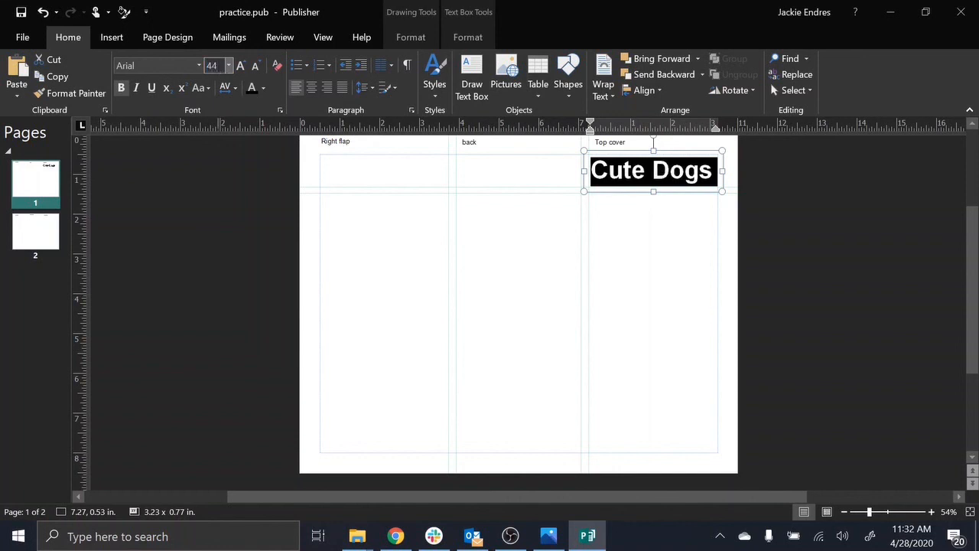
- Set the "Cute Dogs" title's font size to 45 and deselect its text box
{"action": "left_click", "coordinate": [214, 65]}
{"action": "type", "text": "45"}
{"action": "key", "text": "Return"}
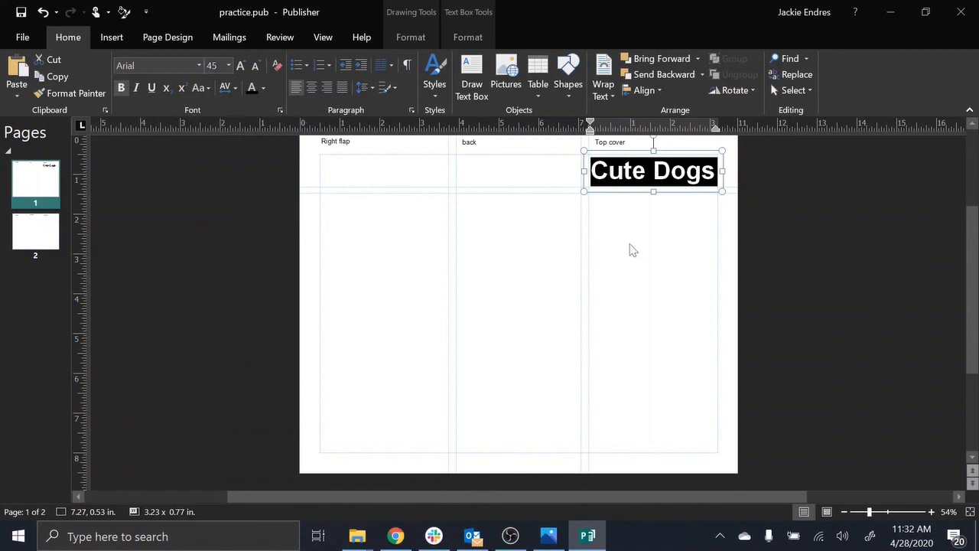
{"action": "left_click", "coordinate": [630, 248]}
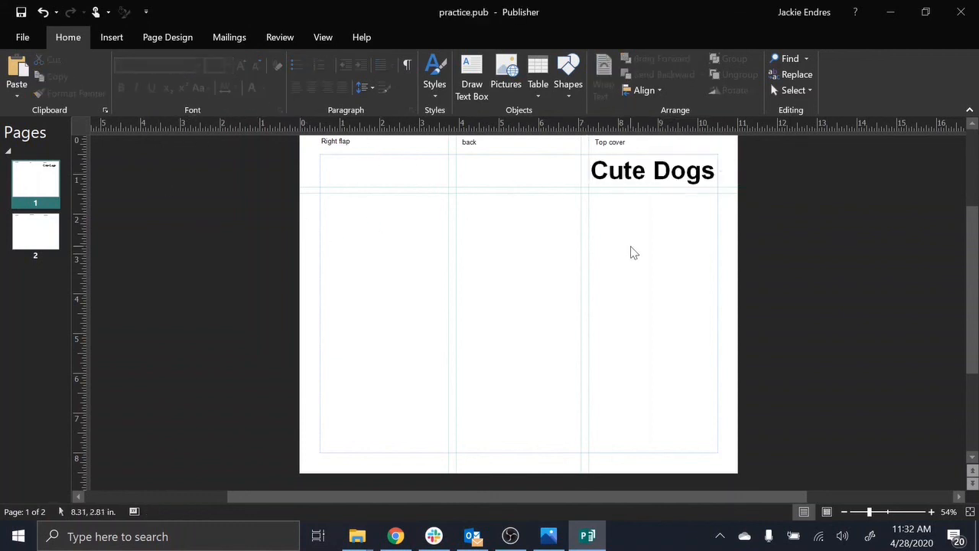